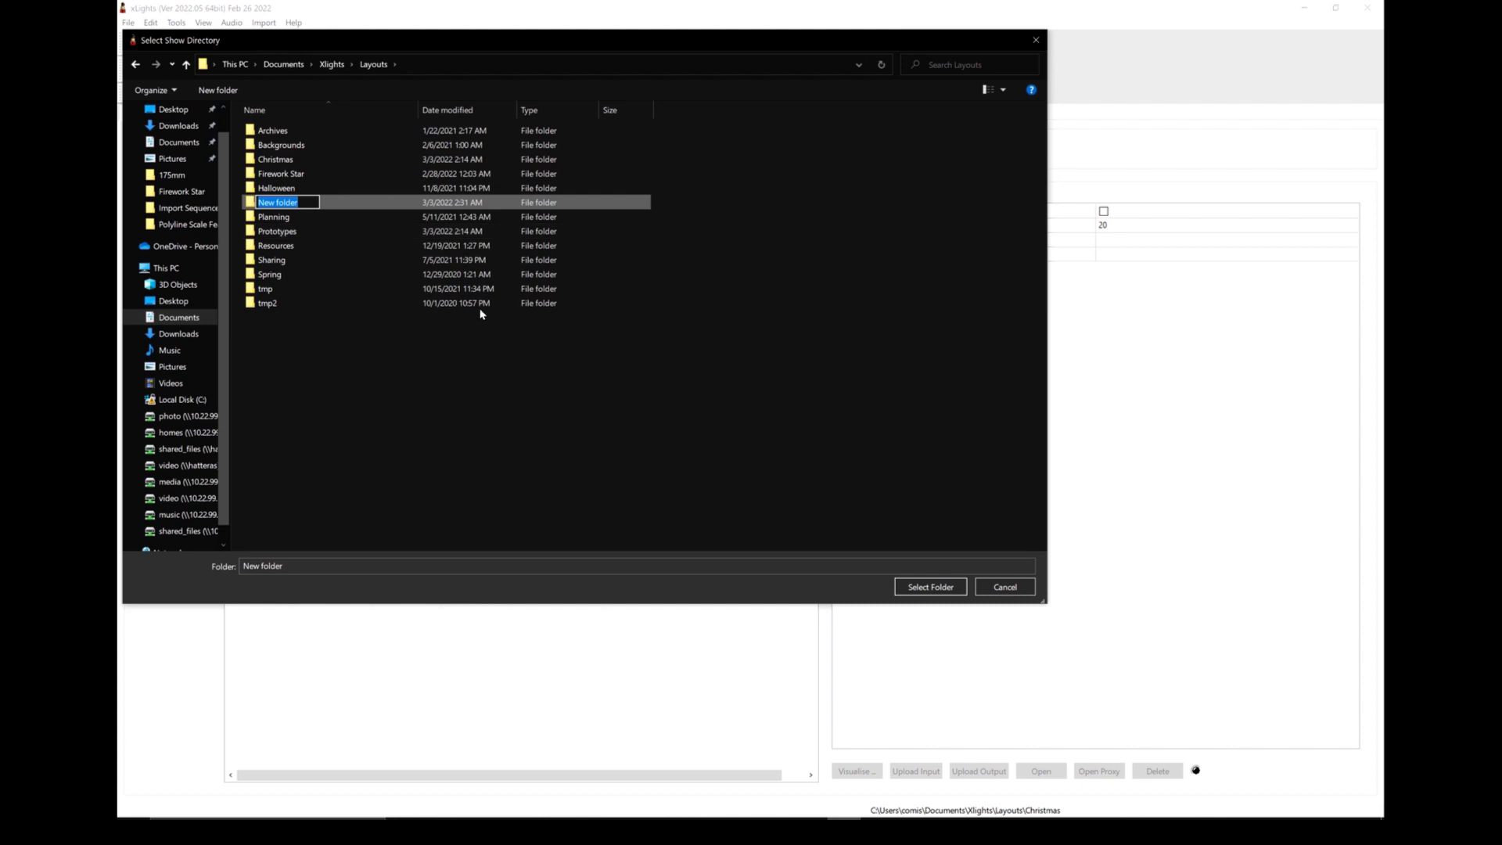
Name the new folder in Layouts "Mashup" and choose it as the show directory.
{"action": "type", "text": "Mashup"}
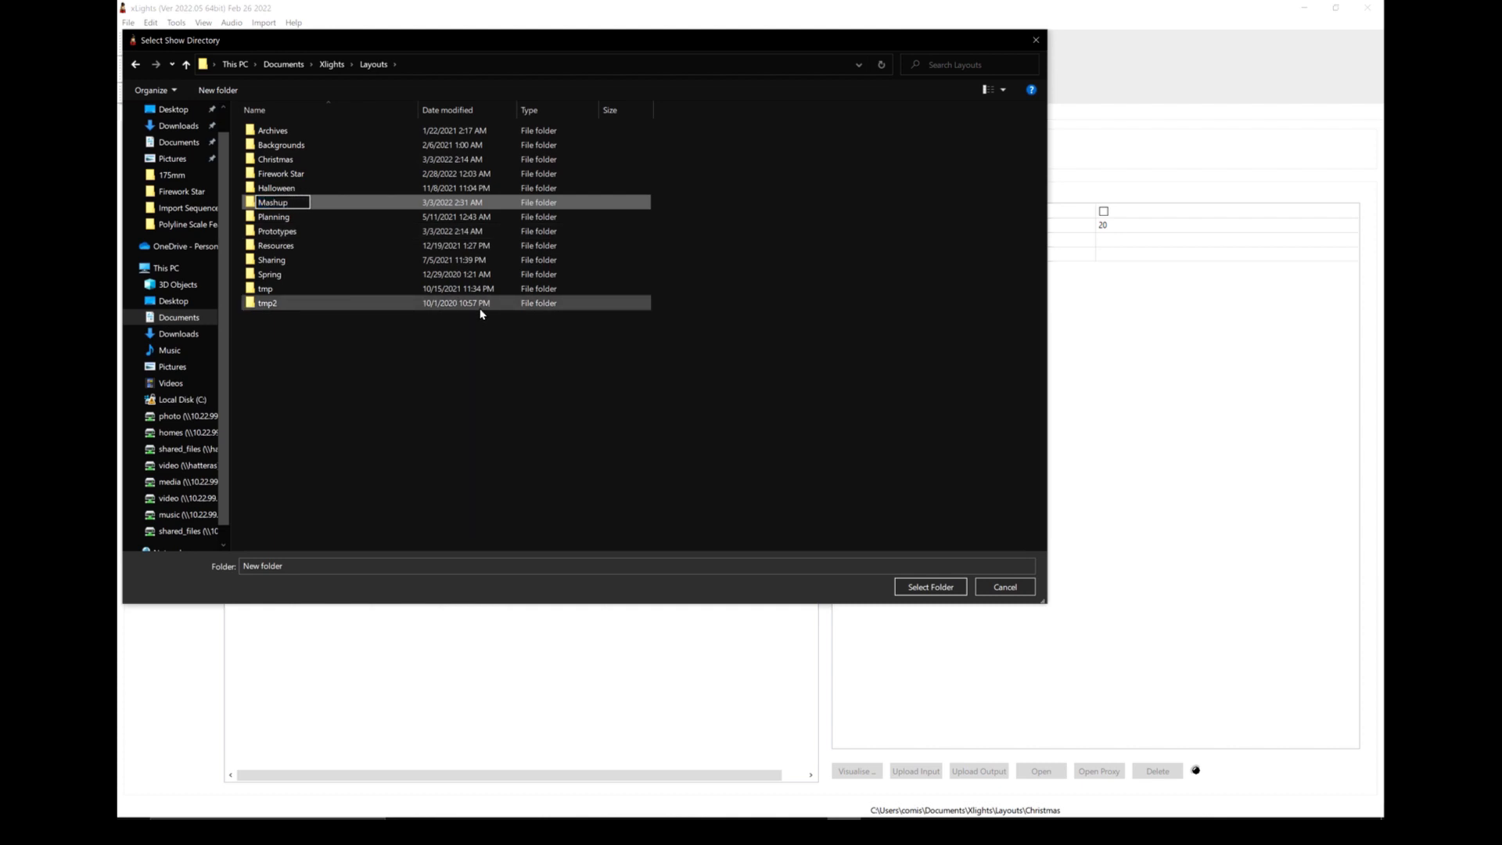
{"action": "key", "text": "Return"}
{"action": "left_click", "coordinate": [283, 205]}
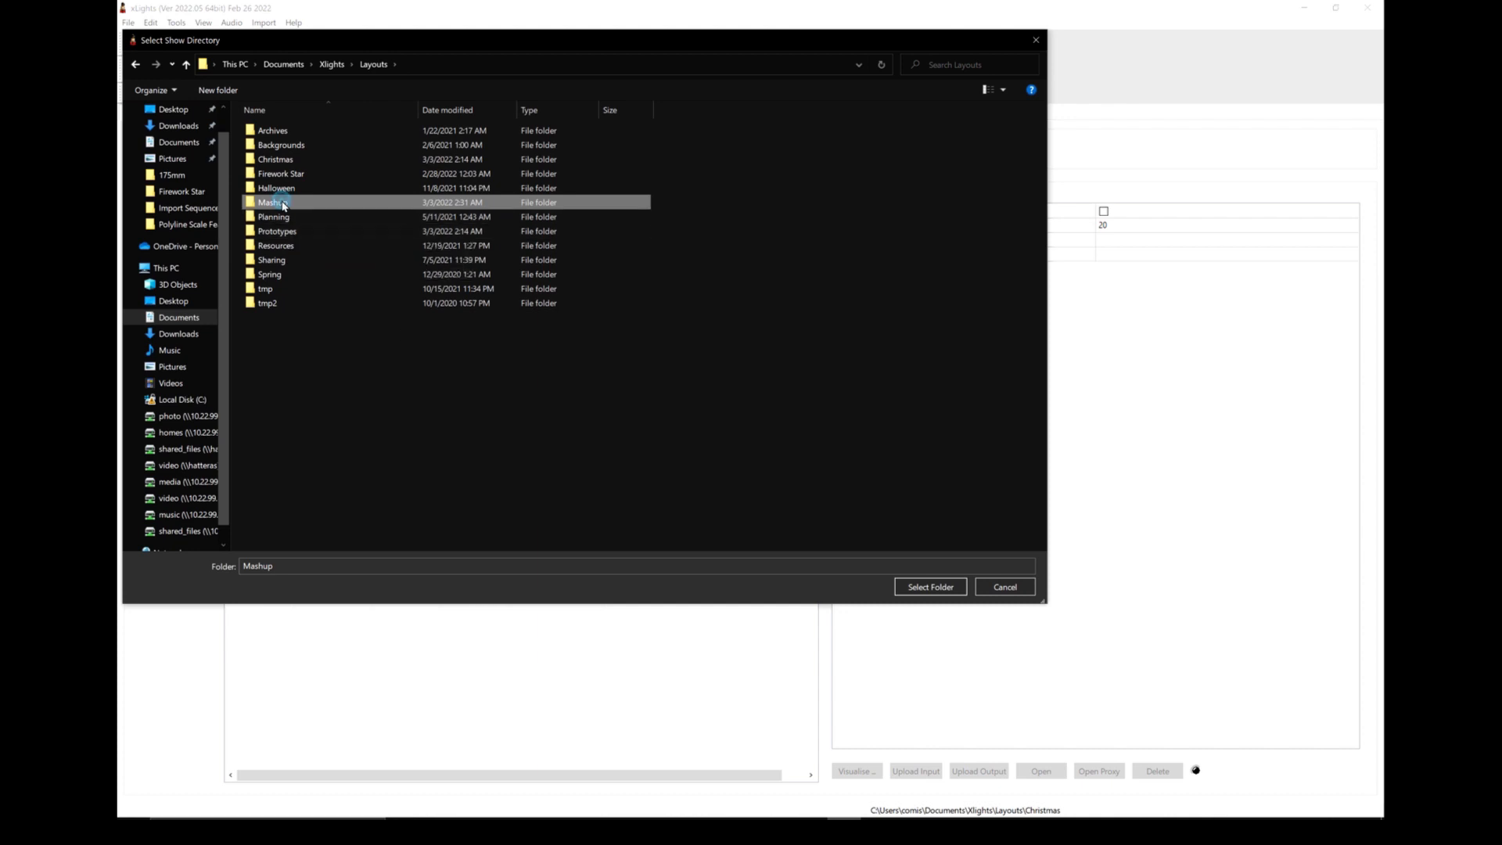
{"action": "double_click", "coordinate": [283, 205]}
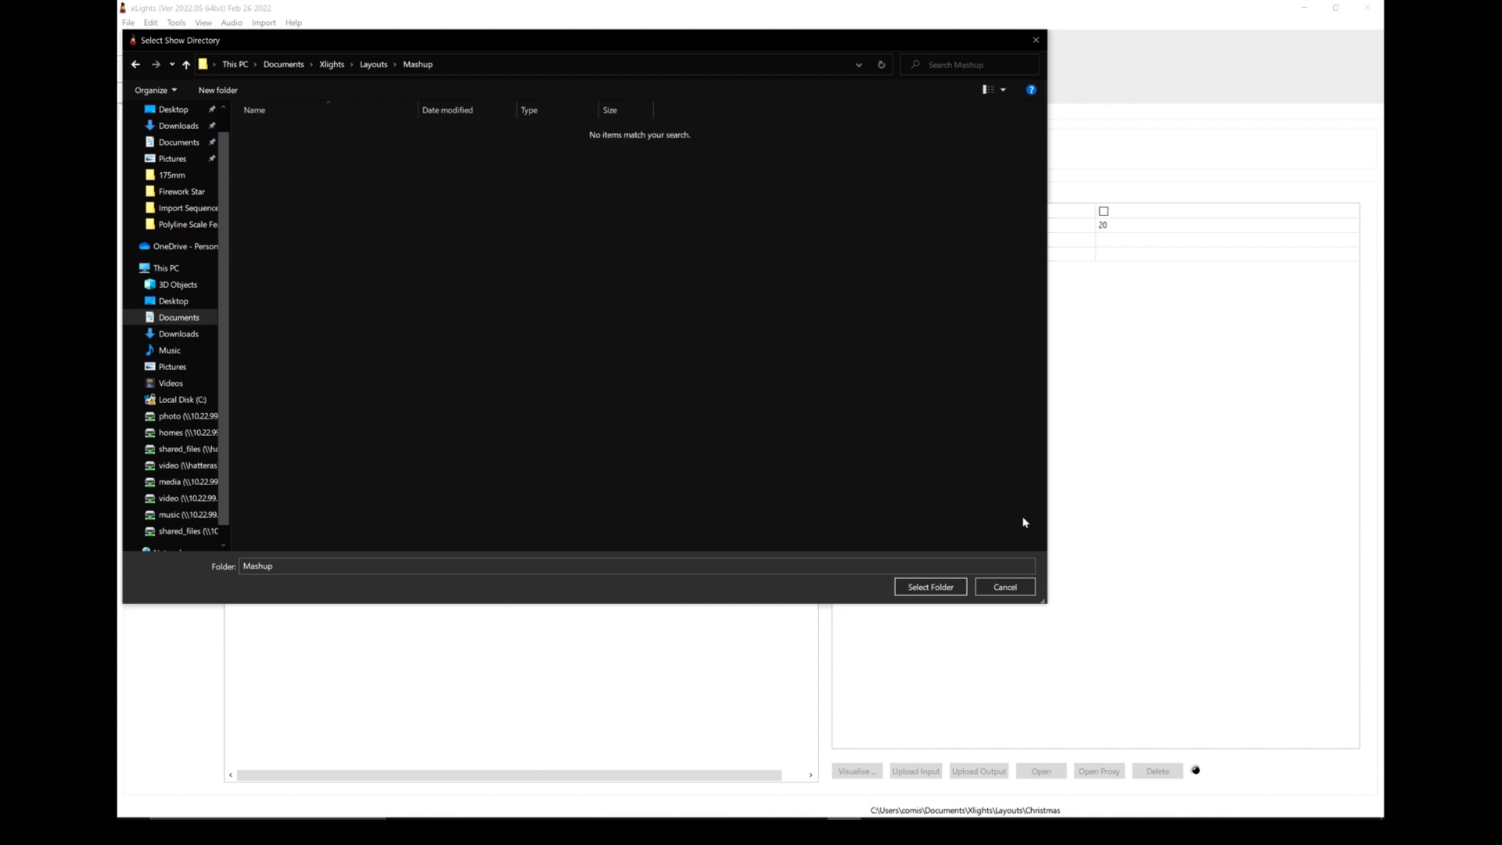
{"action": "left_click", "coordinate": [929, 589]}
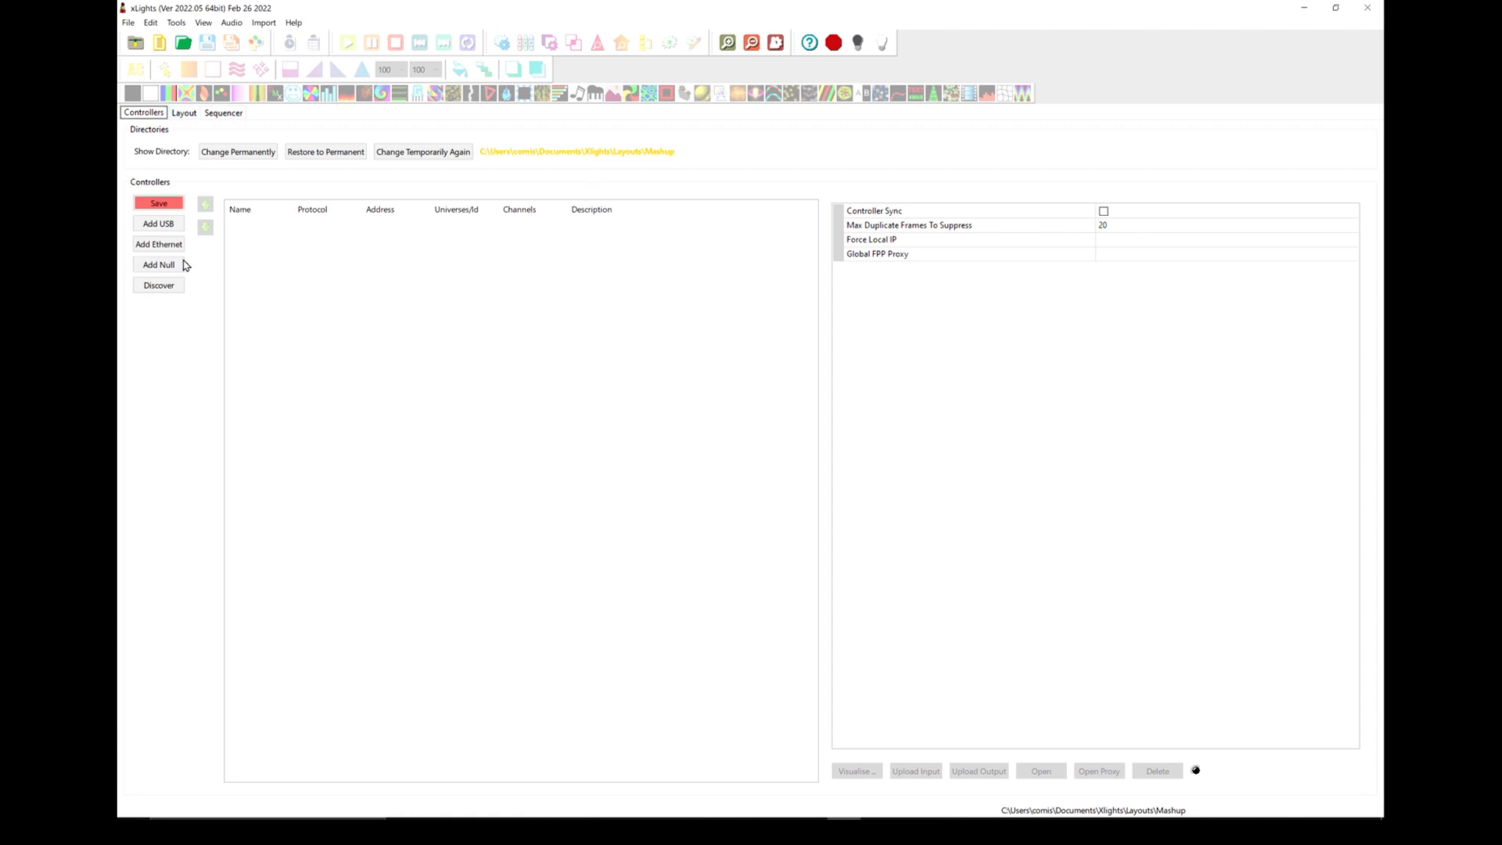
Add an Ethernet controller with vendor KulpLights and model K4-PB.
{"action": "left_click", "coordinate": [159, 246]}
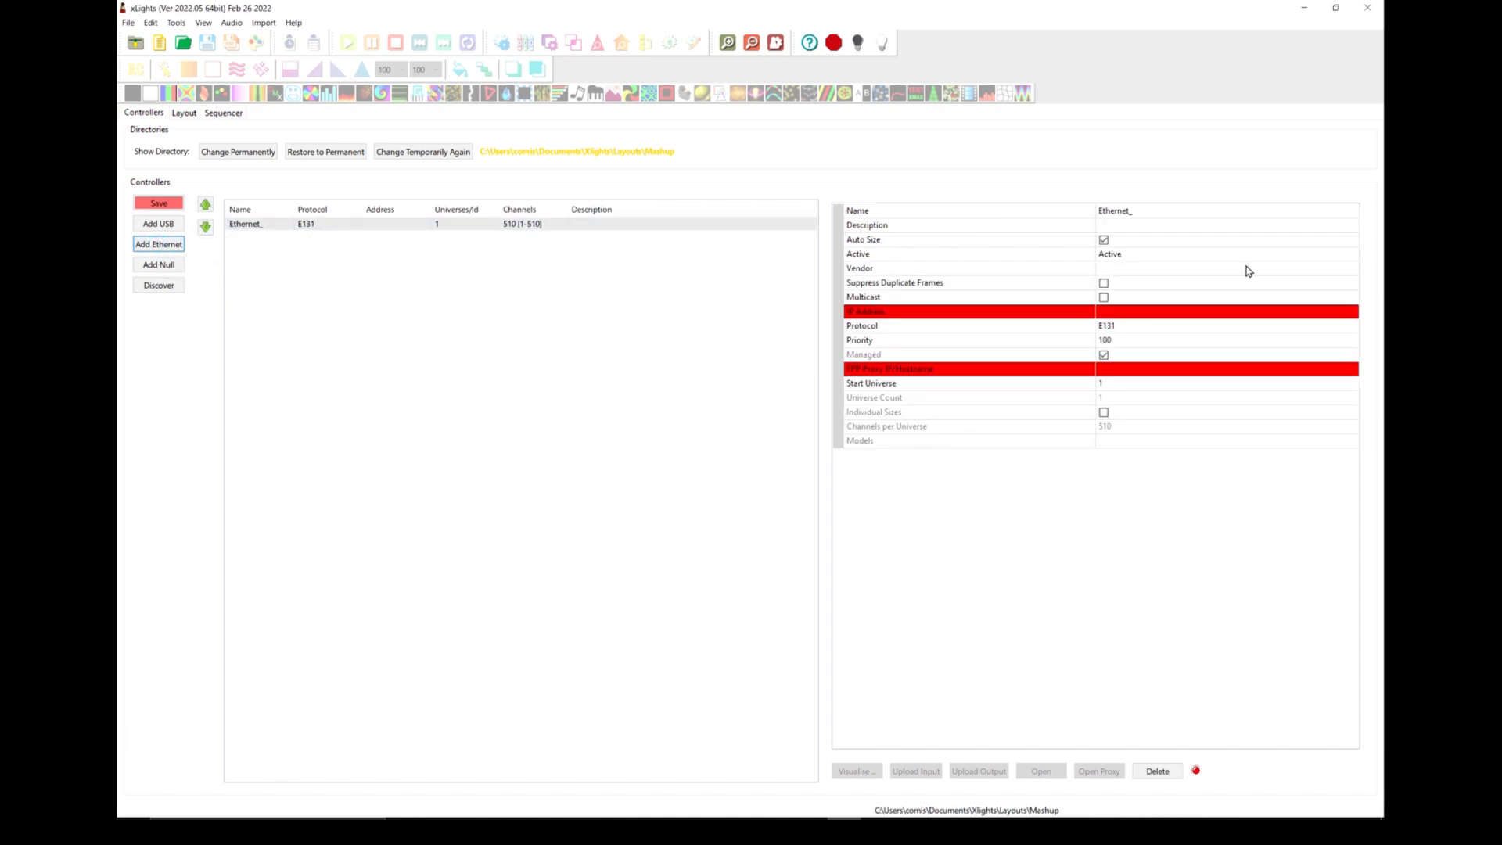
{"action": "left_click", "coordinate": [1163, 274]}
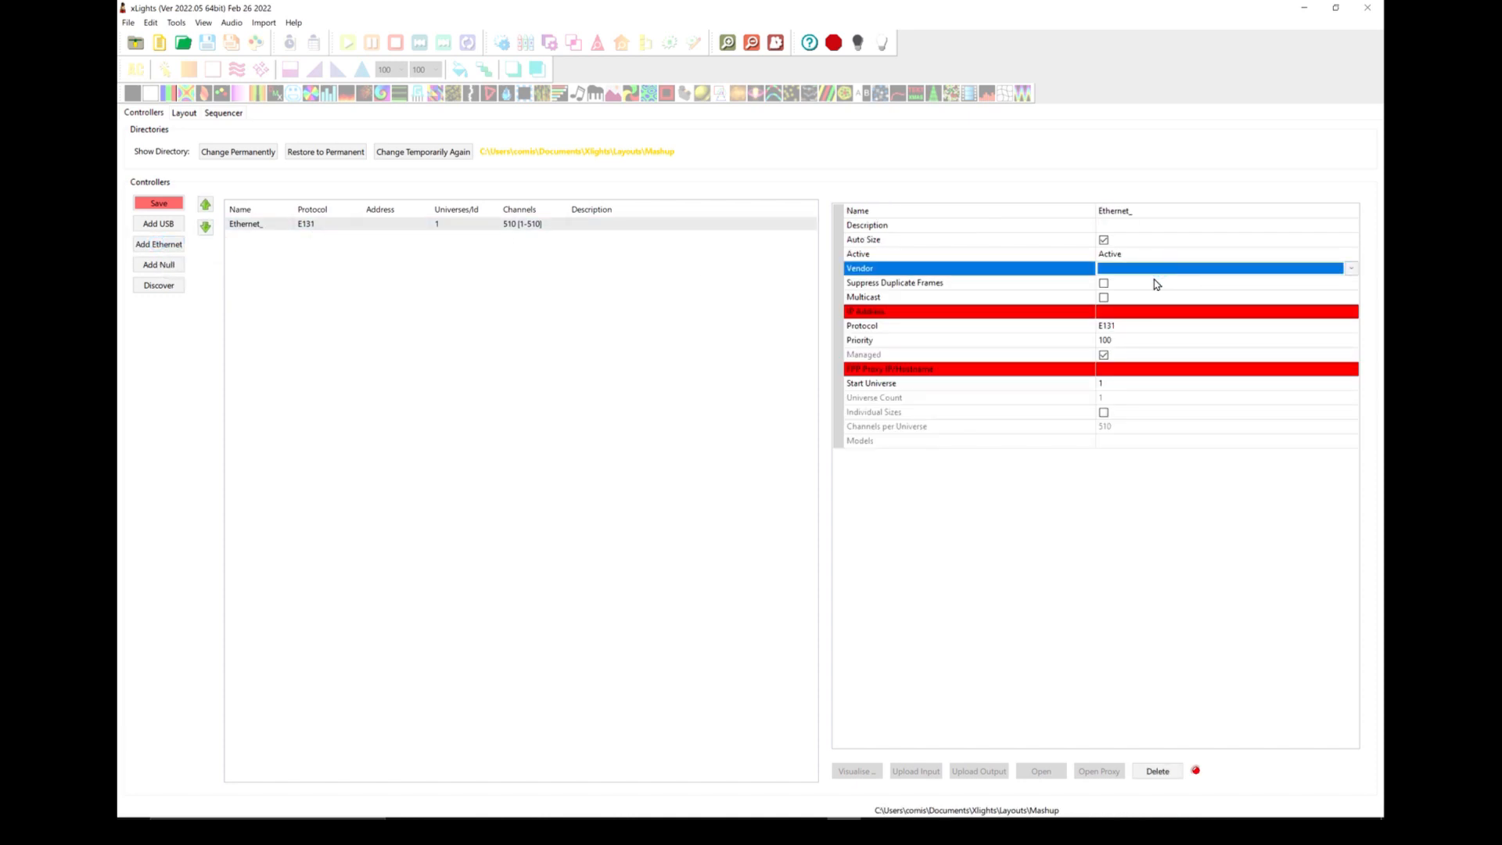
{"action": "left_click", "coordinate": [1355, 270]}
{"action": "left_click", "coordinate": [1205, 286]}
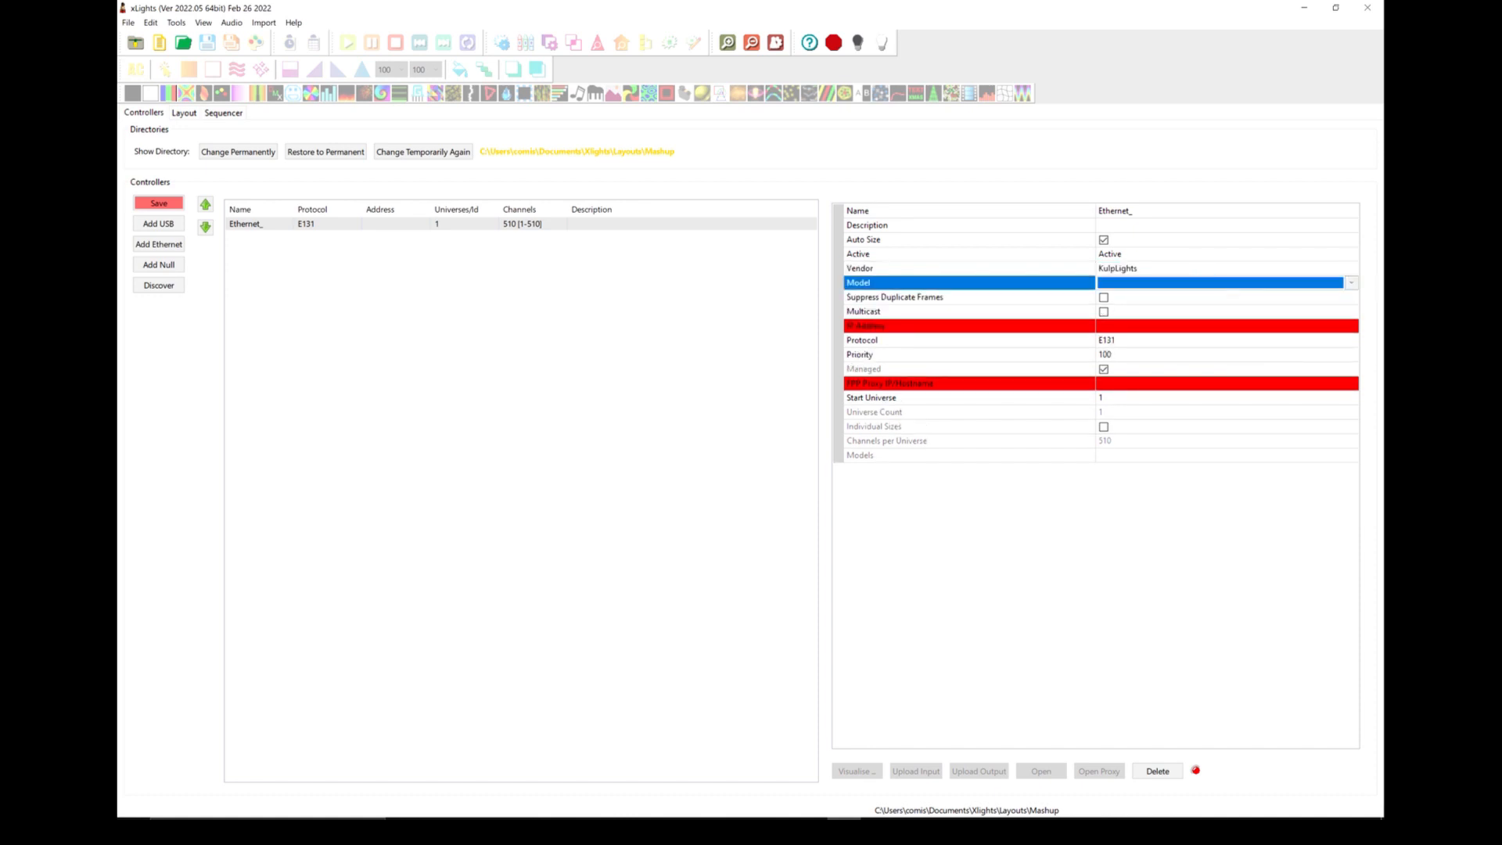
{"action": "left_click", "coordinate": [1352, 283]}
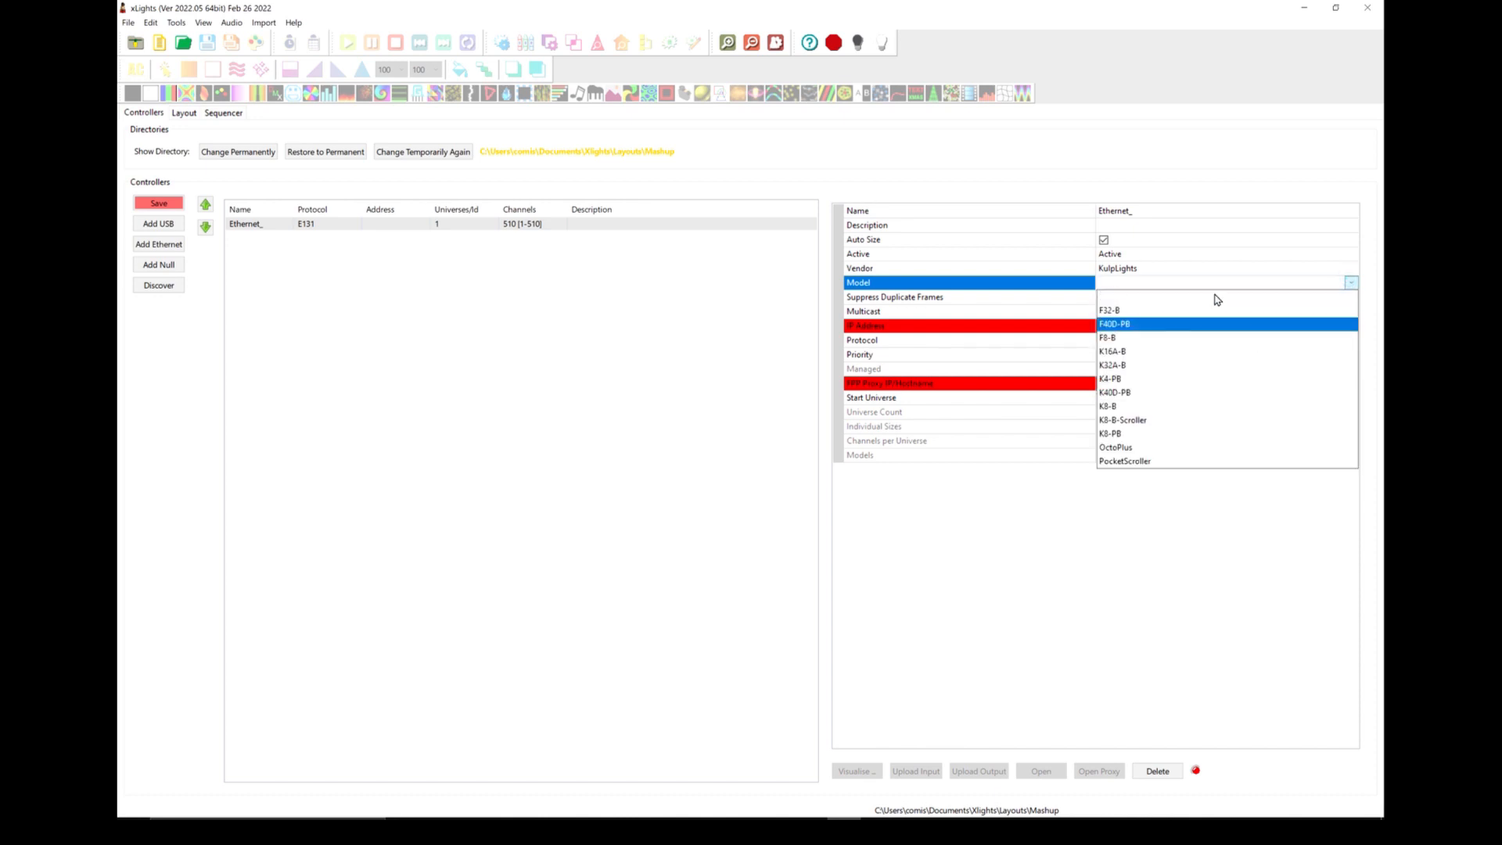
{"action": "left_click", "coordinate": [1145, 385]}
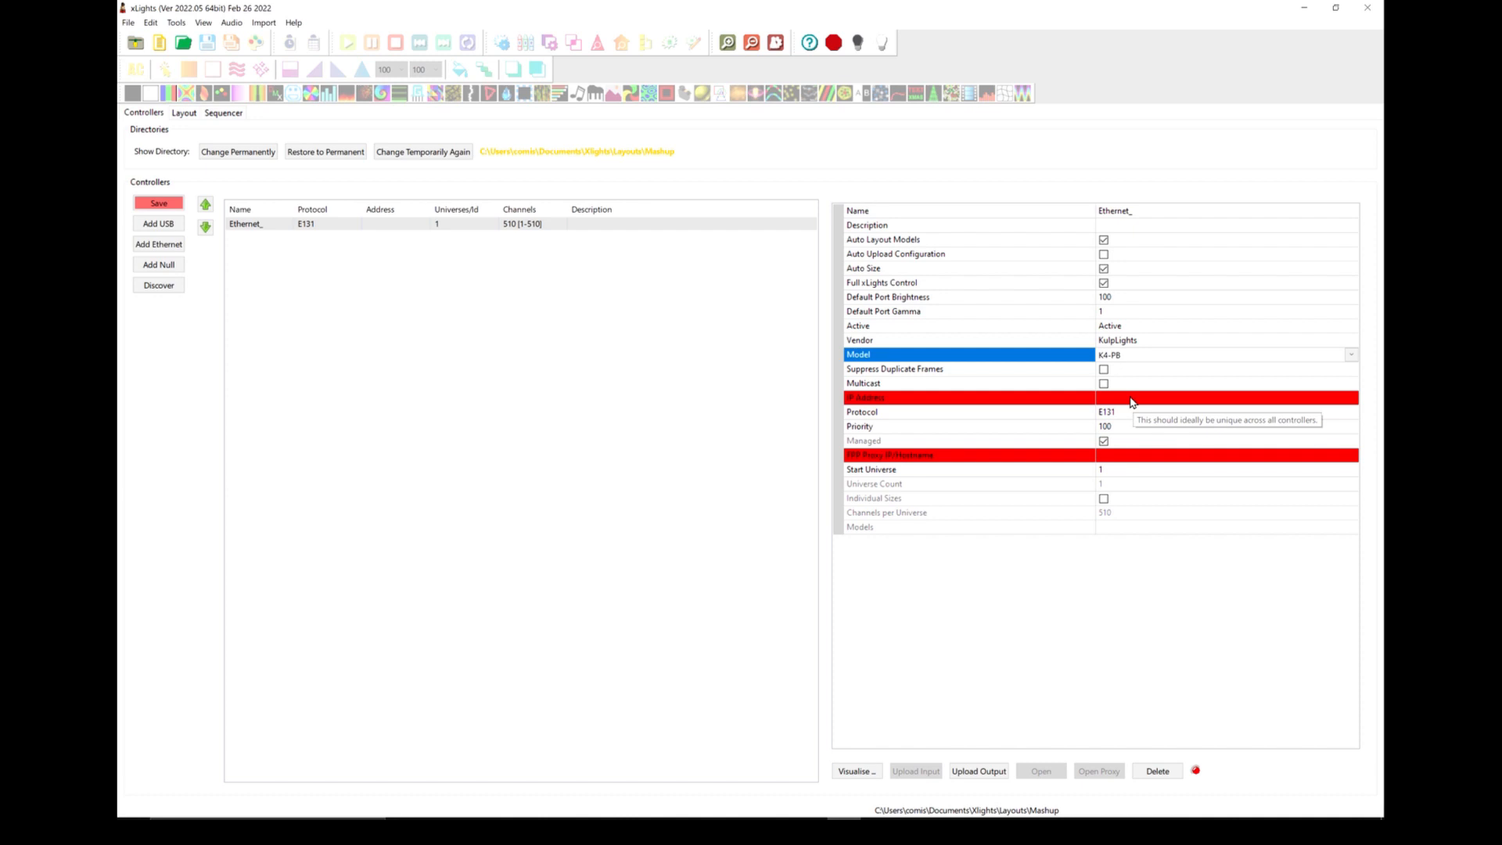
Set the controller's IP address to 10.22.98.164 and save the controller setup.
{"action": "left_click", "coordinate": [1135, 398]}
{"action": "type", "text": "10.22.98"}
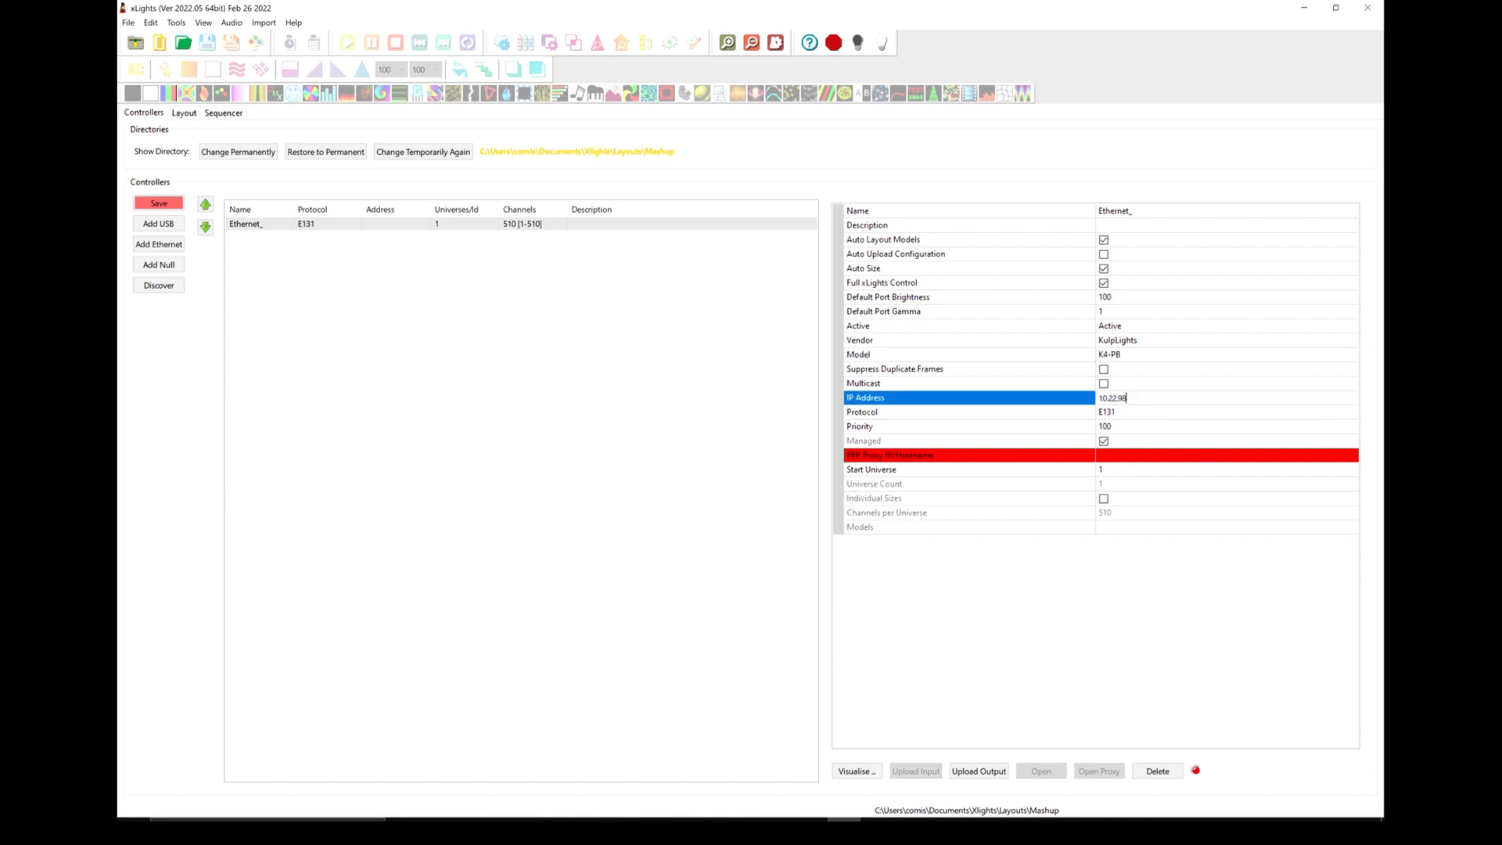
{"action": "key", "text": "Tab"}
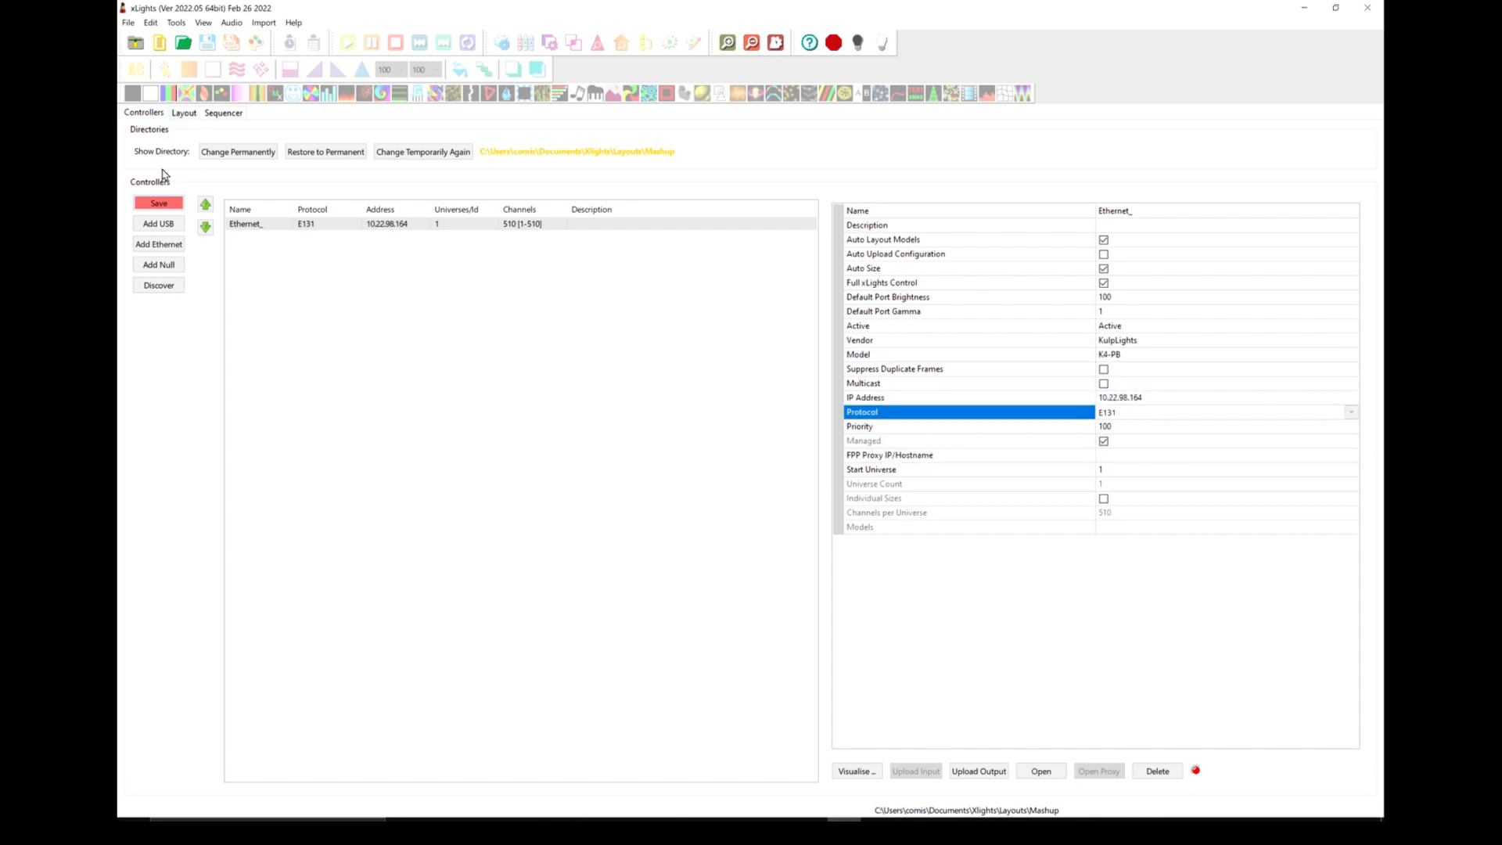
{"action": "left_click", "coordinate": [159, 203]}
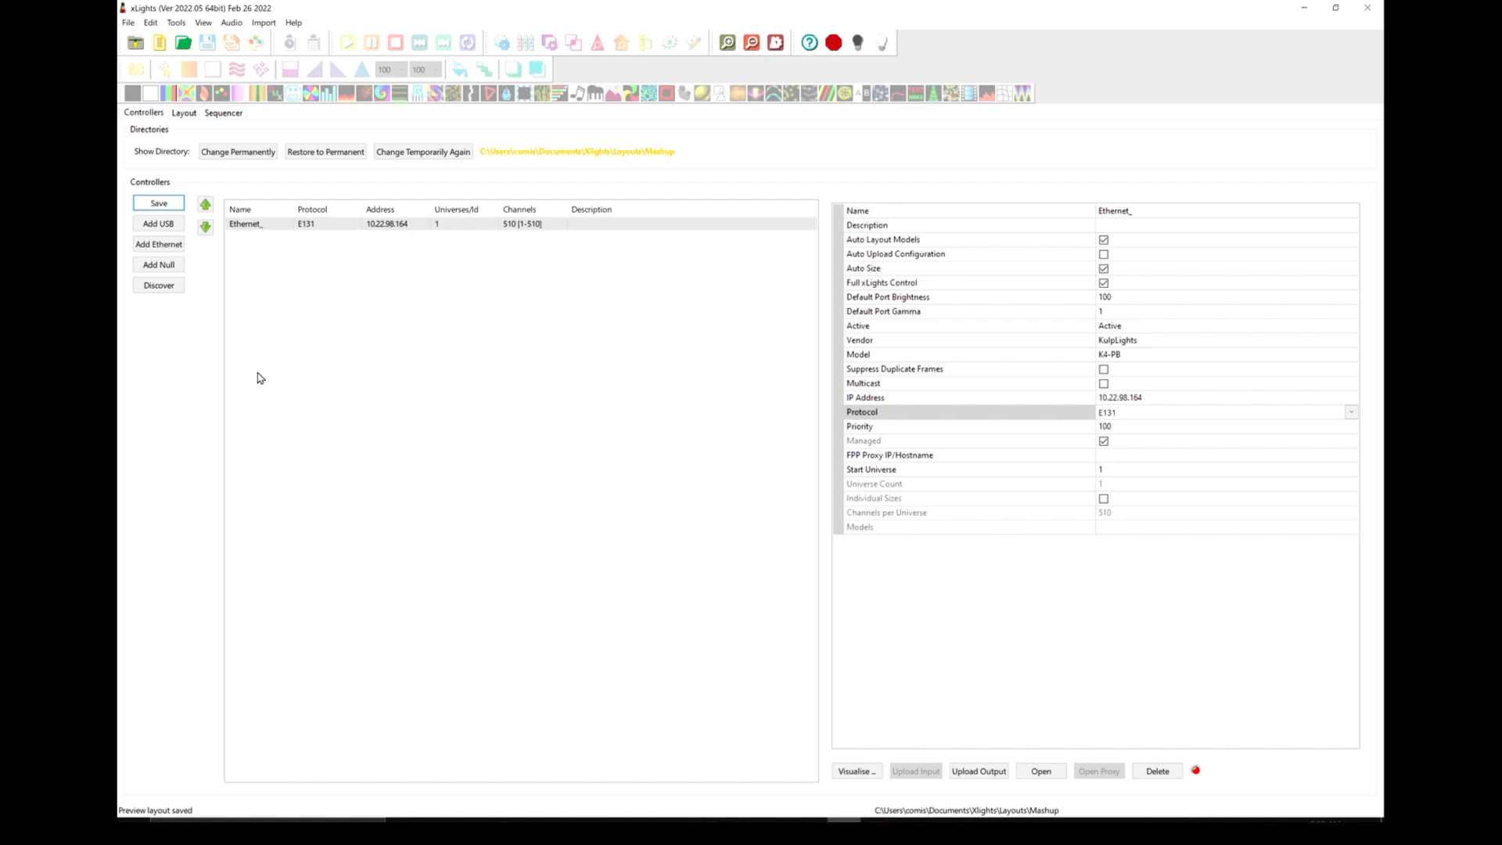
Import the model file "Firework Star 26pt (#) Basic.xmodel" from the Firework Star folder into the layout above the grid.
{"action": "left_click", "coordinate": [186, 113]}
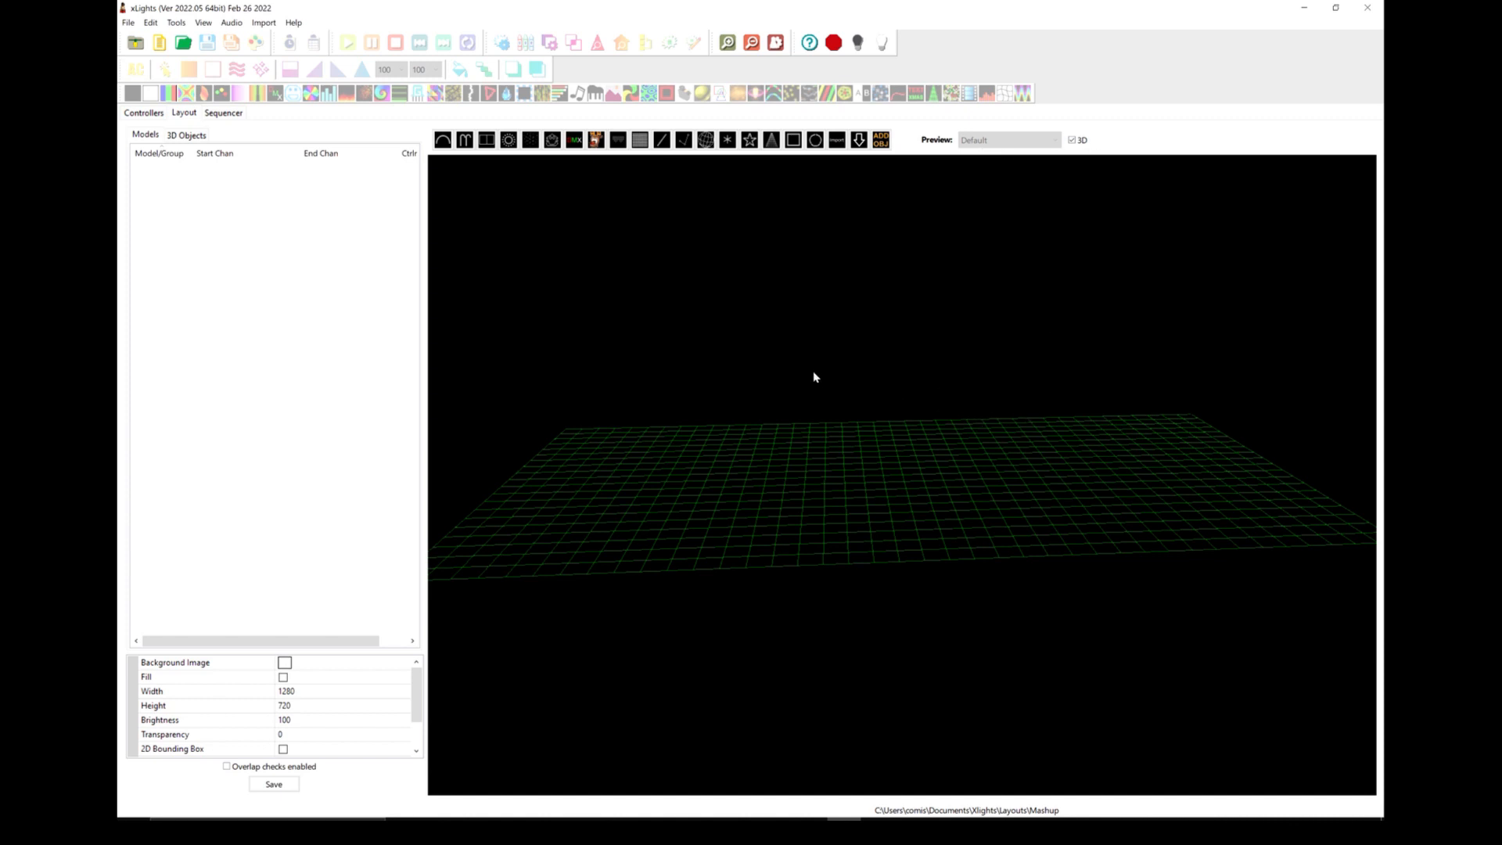
{"action": "mouse_move", "coordinate": [805, 379]}
{"action": "left_mouse_down"}
{"action": "mouse_move", "coordinate": [868, 385]}
{"action": "mouse_move", "coordinate": [869, 366]}
{"action": "mouse_move", "coordinate": [798, 363]}
{"action": "left_mouse_up"}
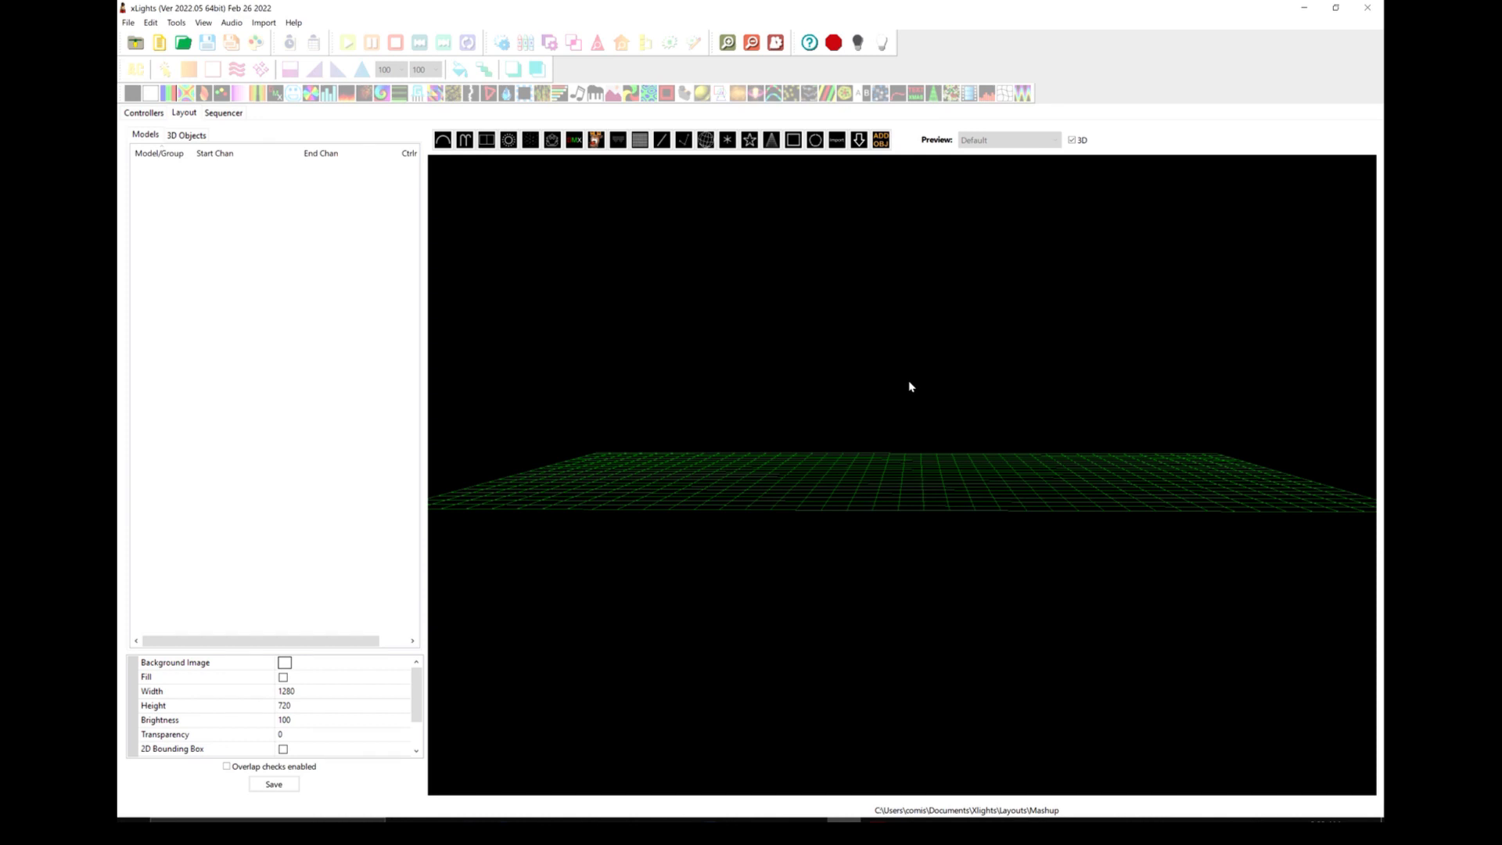
{"action": "left_click_drag", "start_coordinate": [910, 382], "coordinate": [886, 431]}
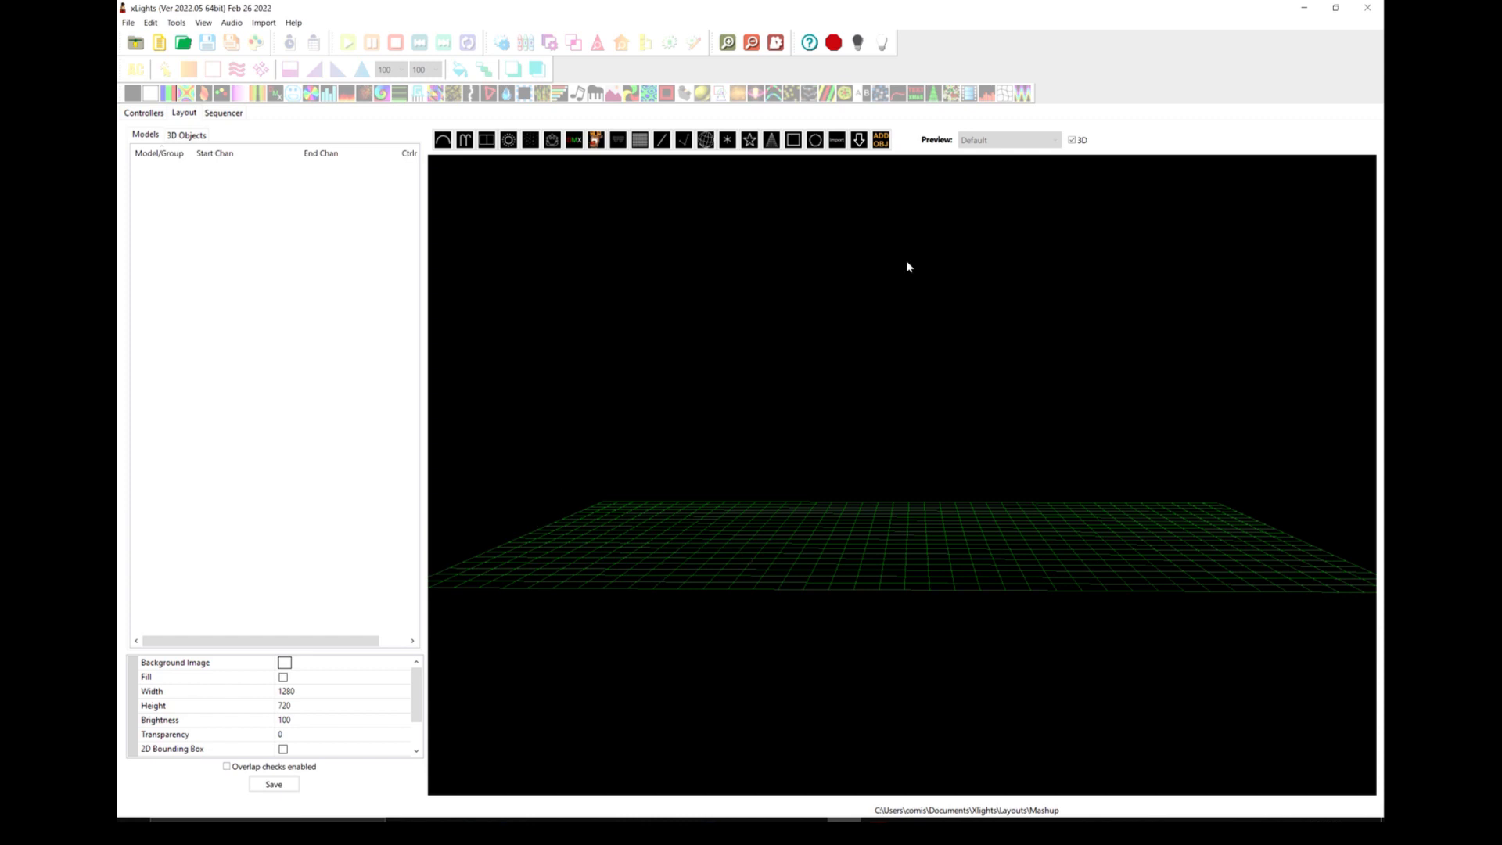
{"action": "left_click", "coordinate": [764, 382]}
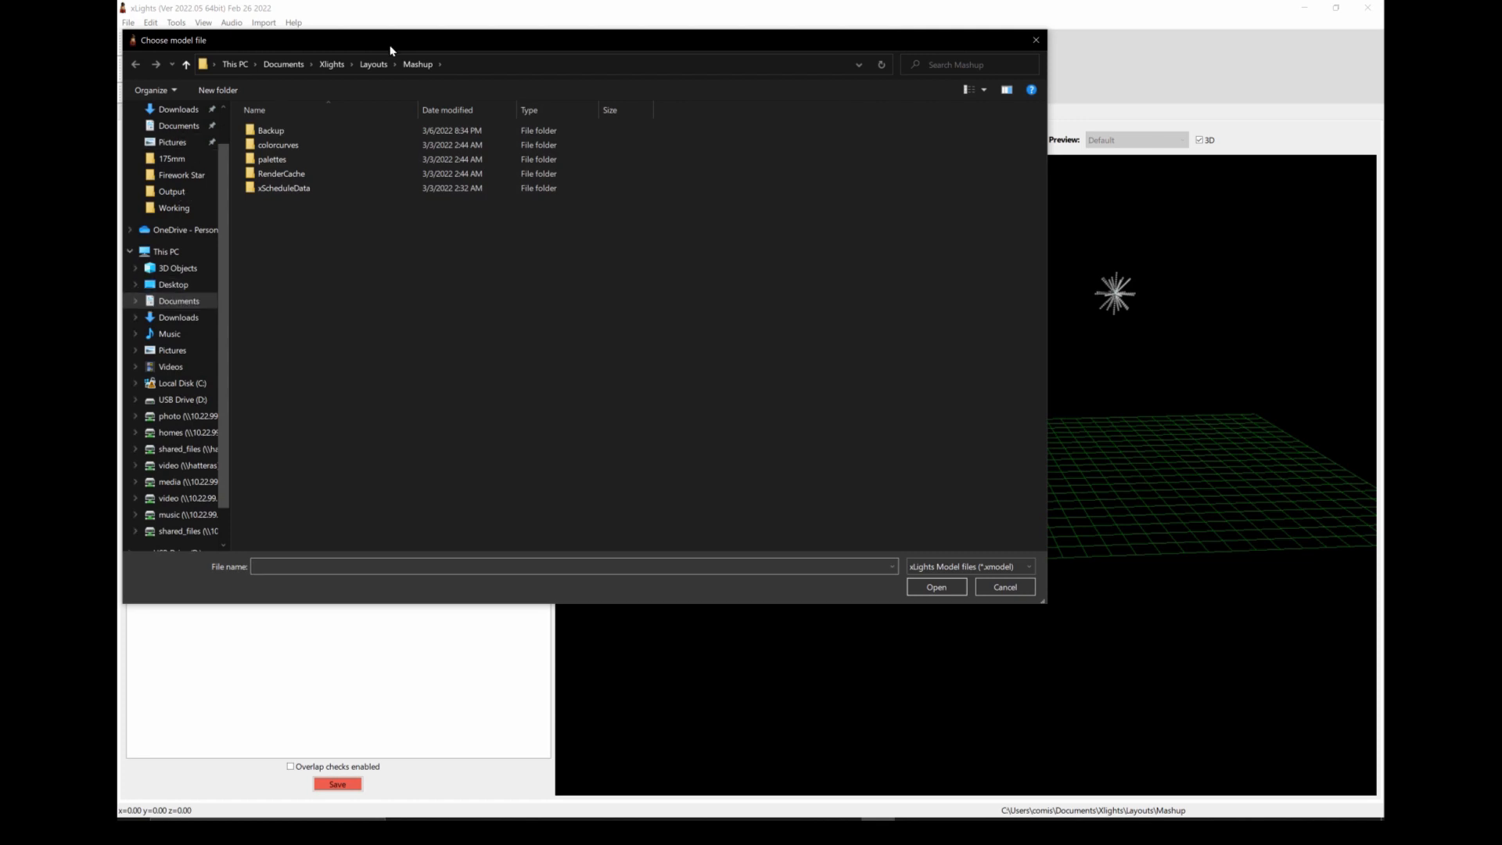
{"action": "left_click", "coordinate": [375, 67]}
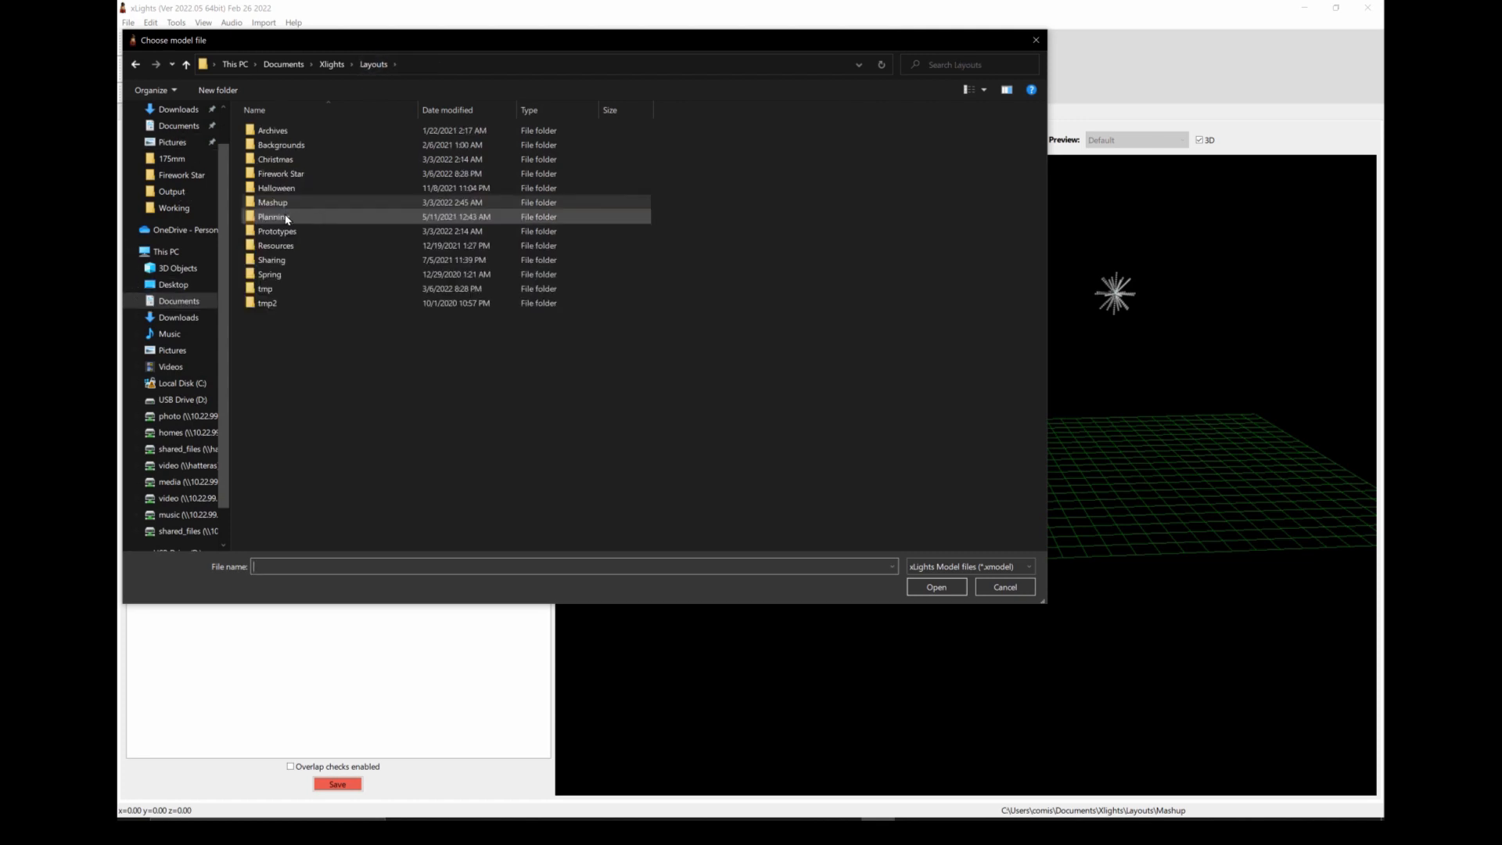
{"action": "left_click", "coordinate": [287, 175]}
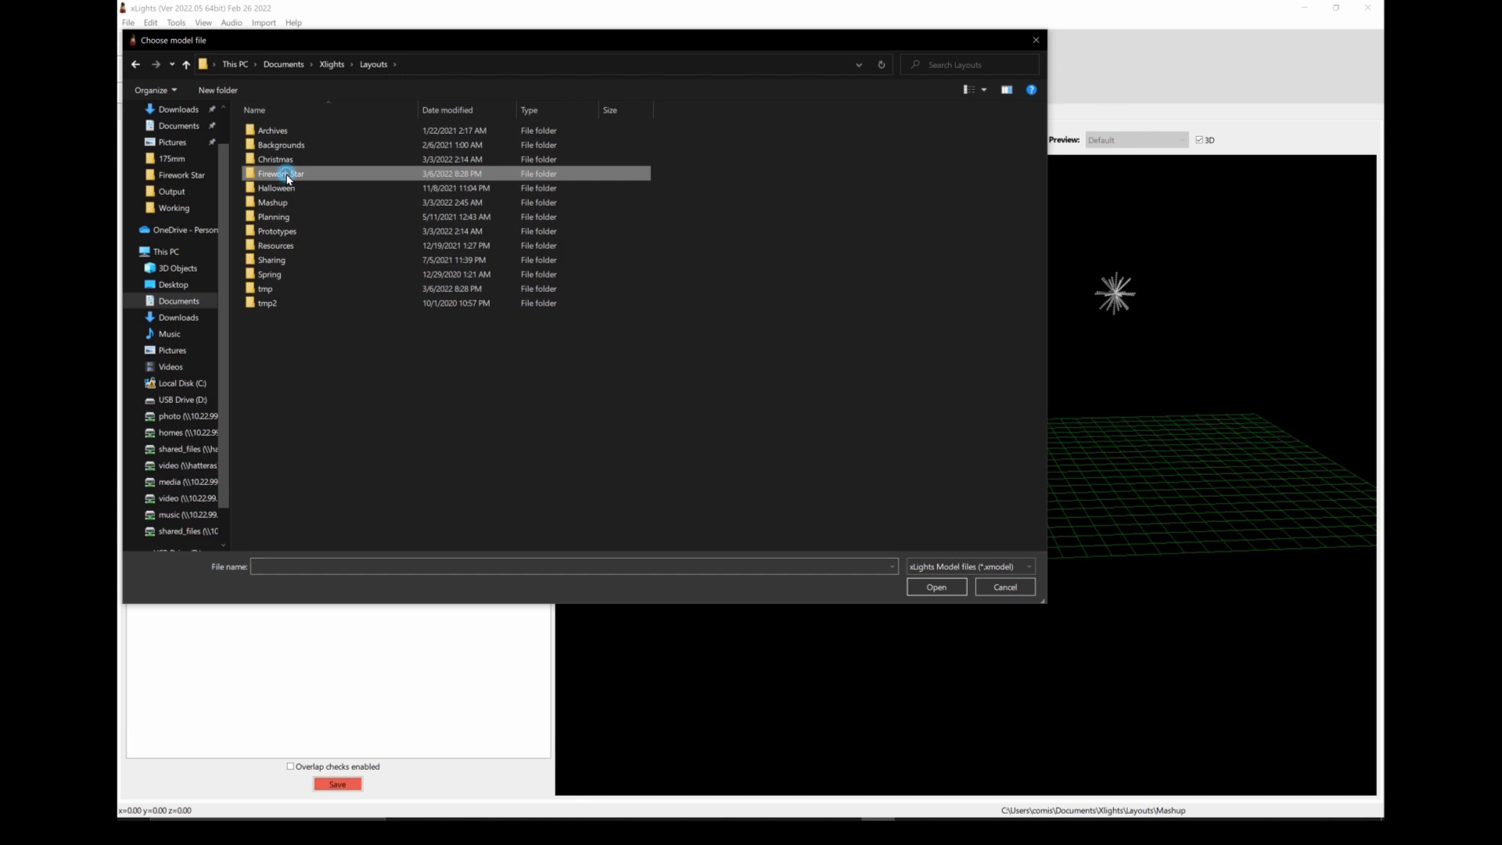
{"action": "double_click", "coordinate": [286, 176]}
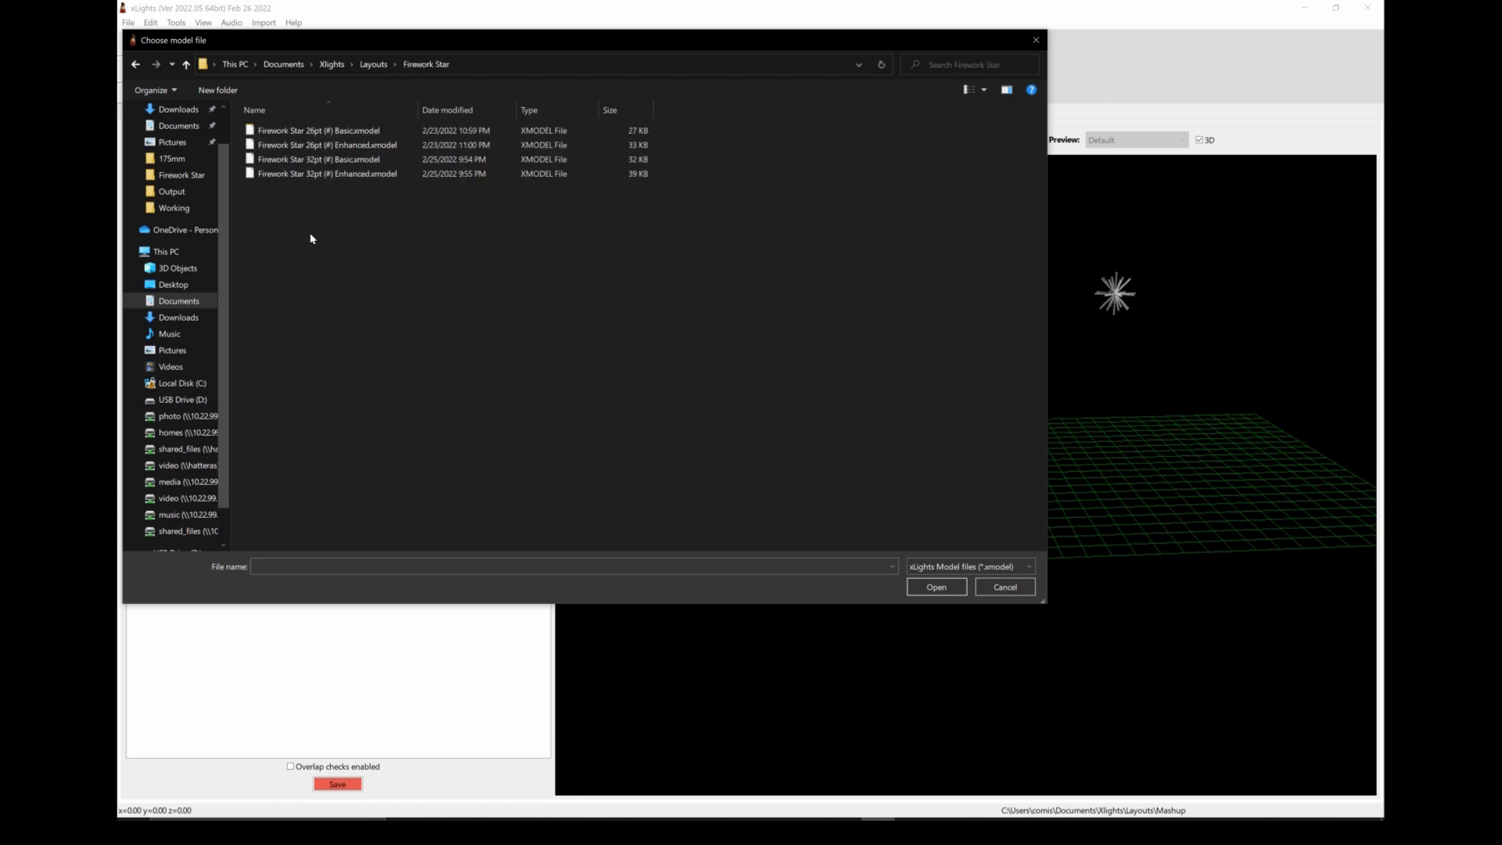
{"action": "left_click", "coordinate": [302, 134]}
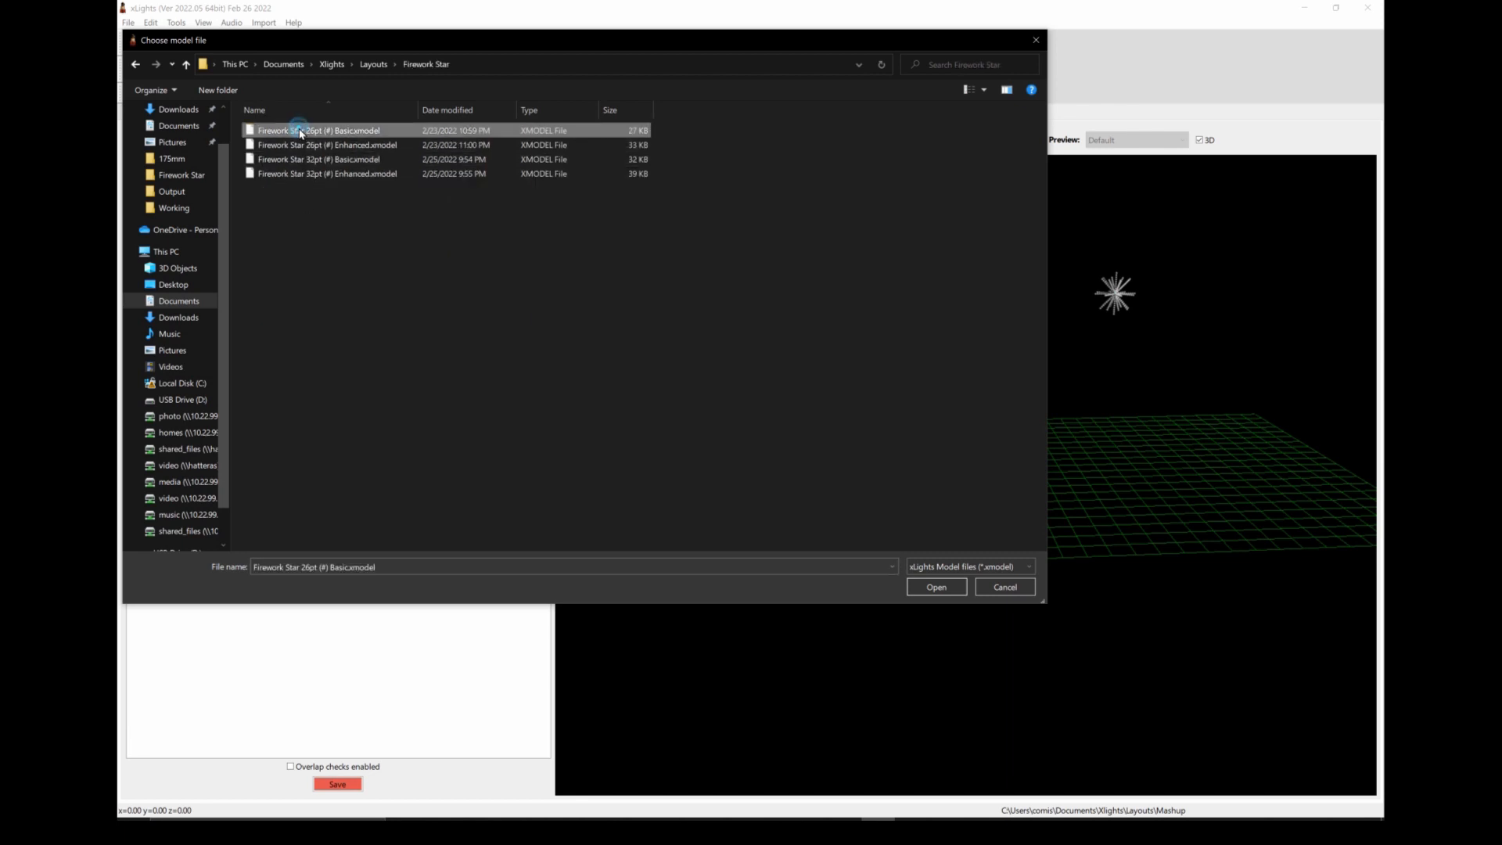
{"action": "left_click", "coordinate": [932, 587]}
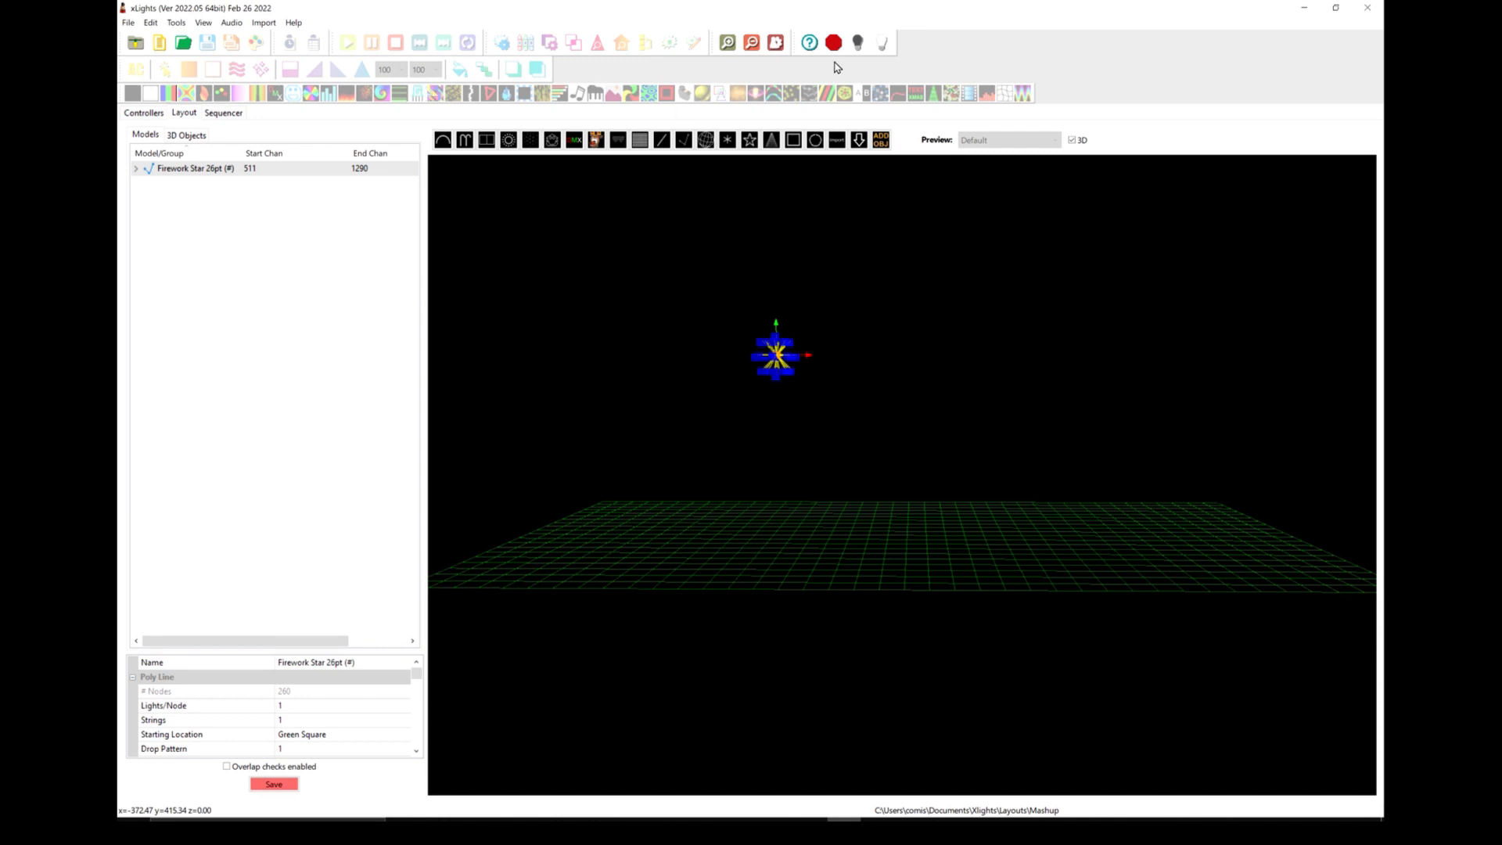
Draw a single line model just below the 26pt firework star and raise its end point towards the star.
{"action": "left_click", "coordinate": [662, 143]}
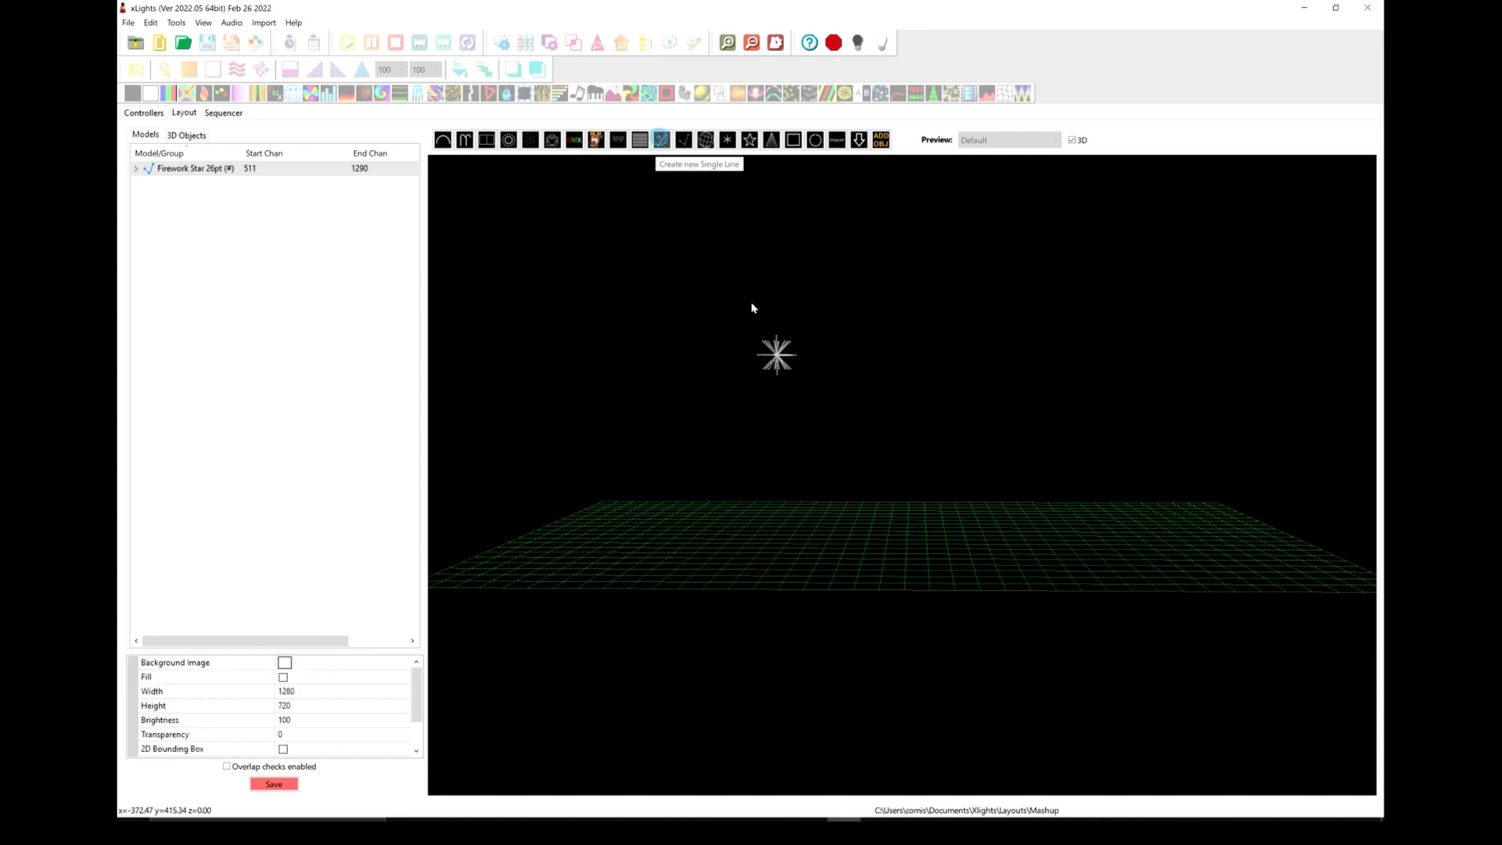
{"action": "left_click_drag", "start_coordinate": [896, 403], "coordinate": [775, 398]}
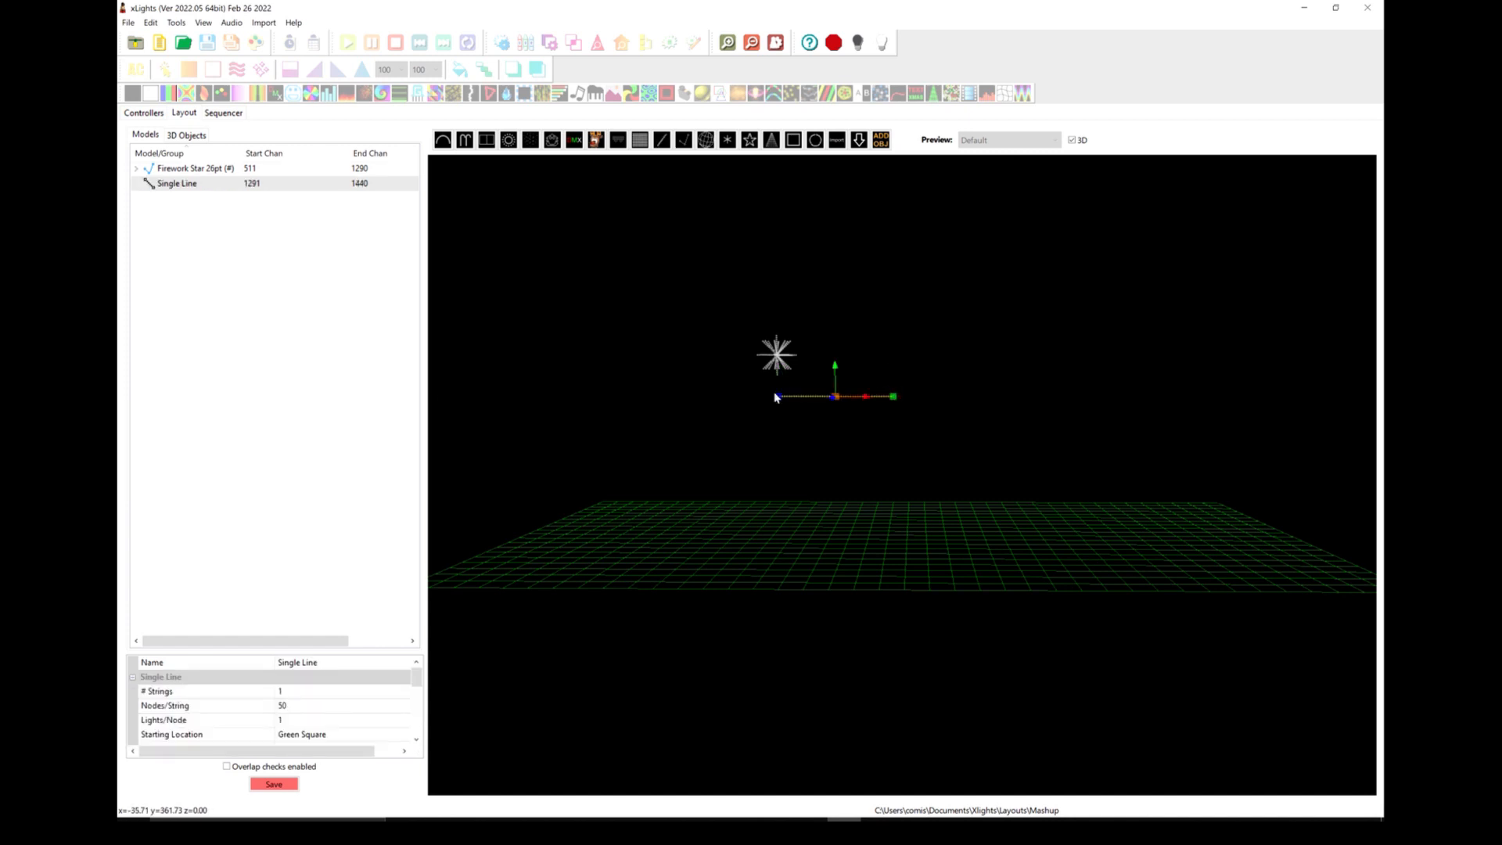
{"action": "left_click", "coordinate": [776, 399]}
{"action": "left_click_drag", "start_coordinate": [777, 380], "coordinate": [780, 354]}
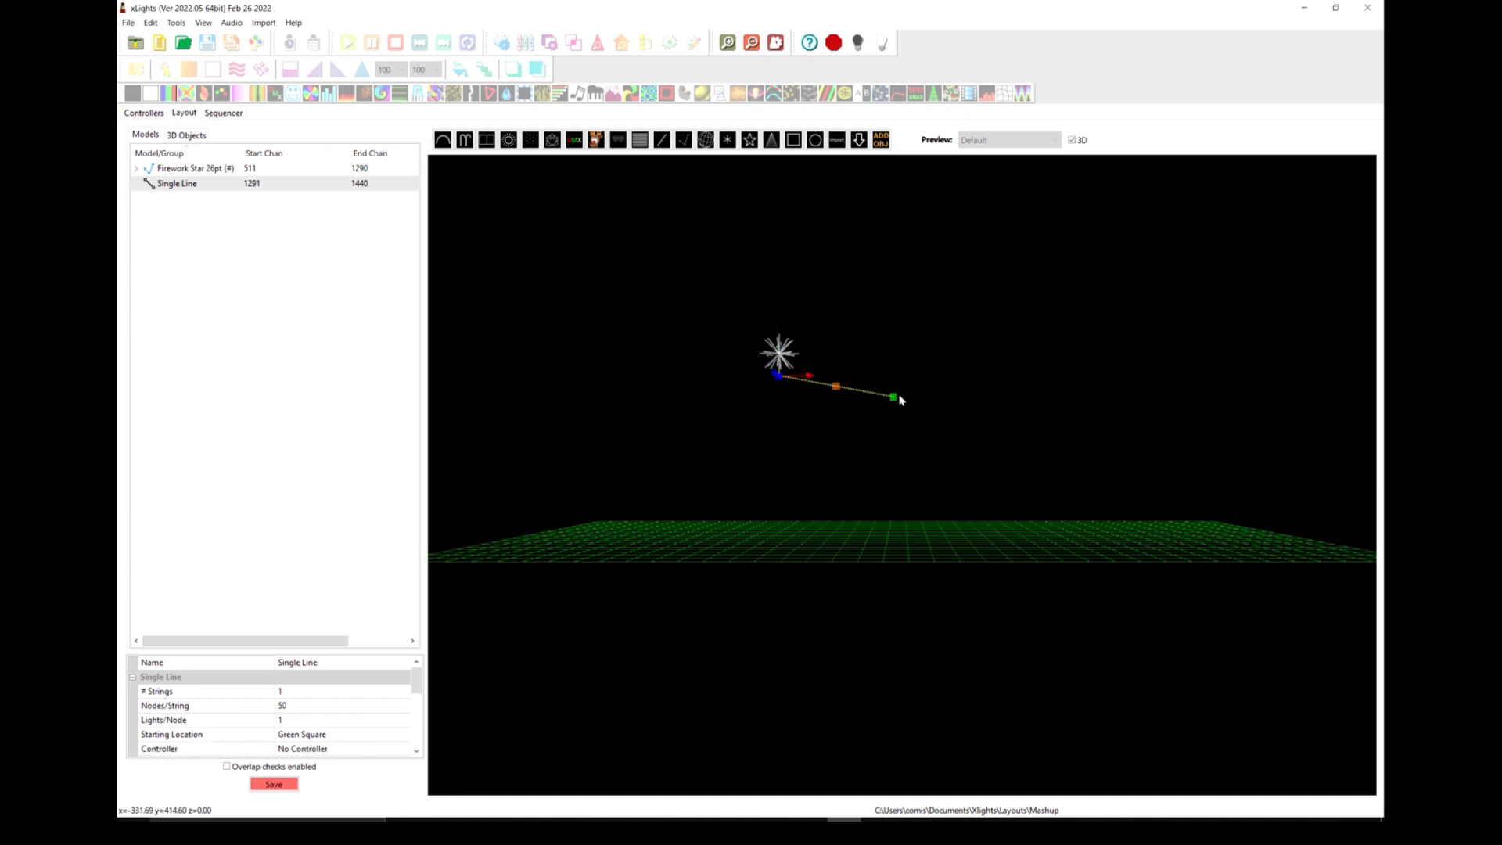
Lower the single line's start point towards the grid and move the whole line up so its end reaches the 26pt star.
{"action": "left_click_drag", "start_coordinate": [926, 397], "coordinate": [866, 420]}
{"action": "left_click_drag", "start_coordinate": [835, 368], "coordinate": [696, 454]}
{"action": "scroll", "coordinate": [758, 450], "scroll_direction": "up", "scroll_amount": 5}
{"action": "scroll", "coordinate": [758, 450], "scroll_direction": "up", "scroll_amount": 1}
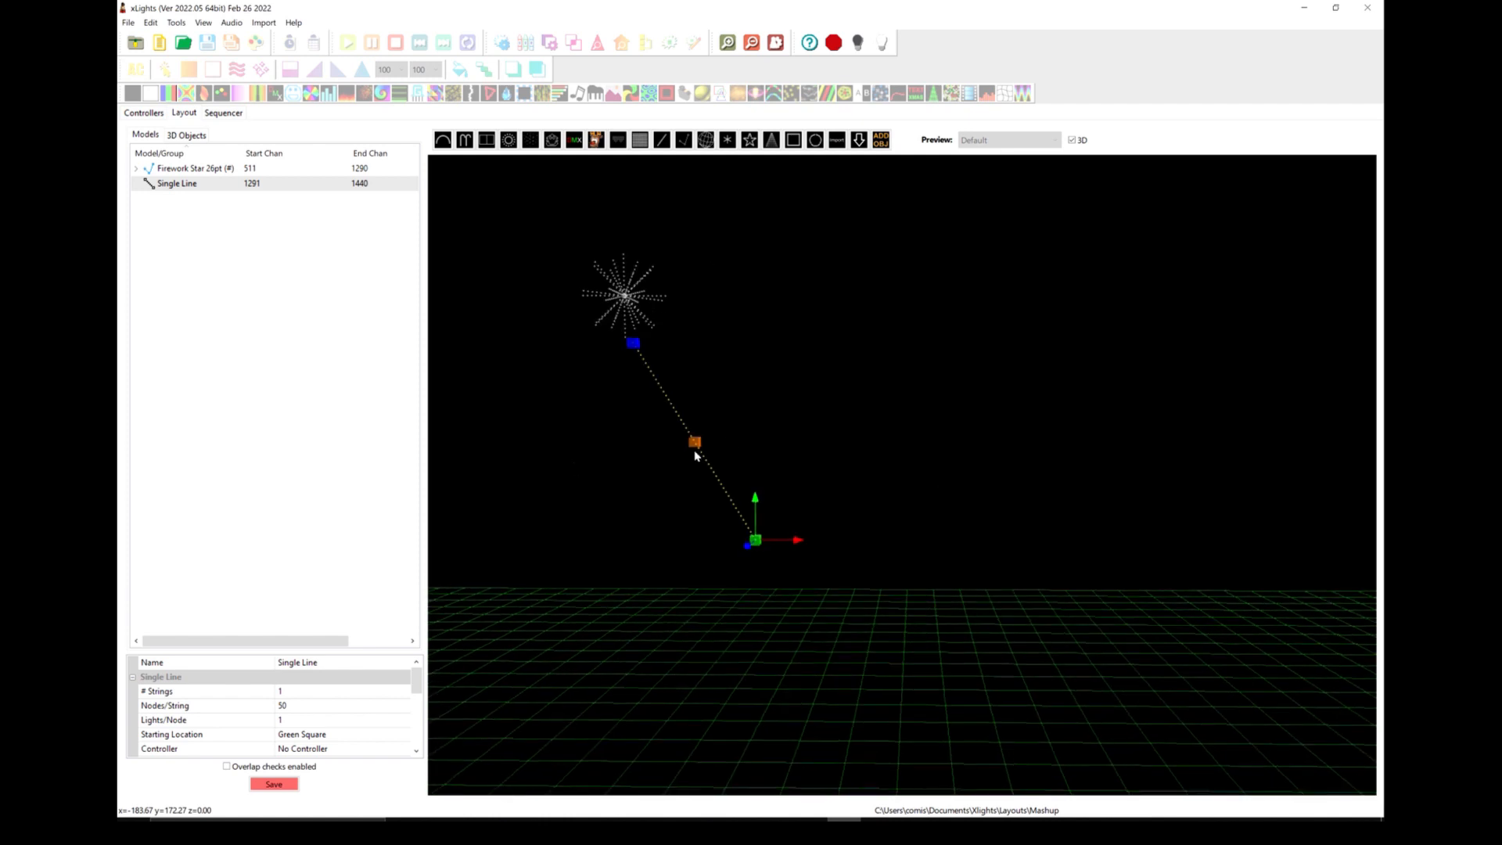
{"action": "left_click", "coordinate": [695, 443]}
{"action": "left_click_drag", "start_coordinate": [695, 401], "coordinate": [700, 378]}
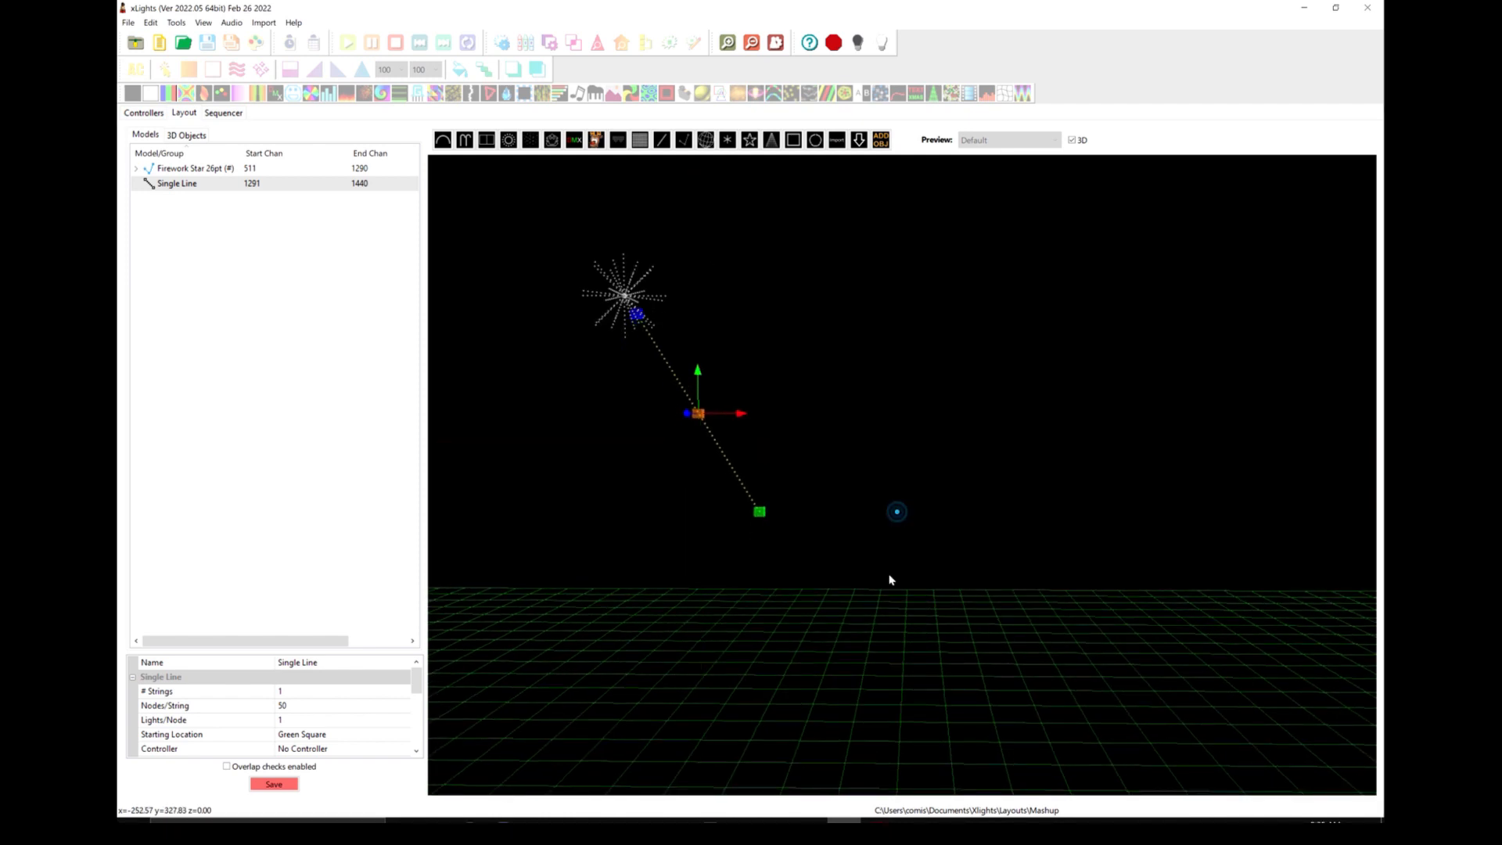
Rename the single line model to "Rocket 26pt".
{"action": "left_click", "coordinate": [337, 663]}
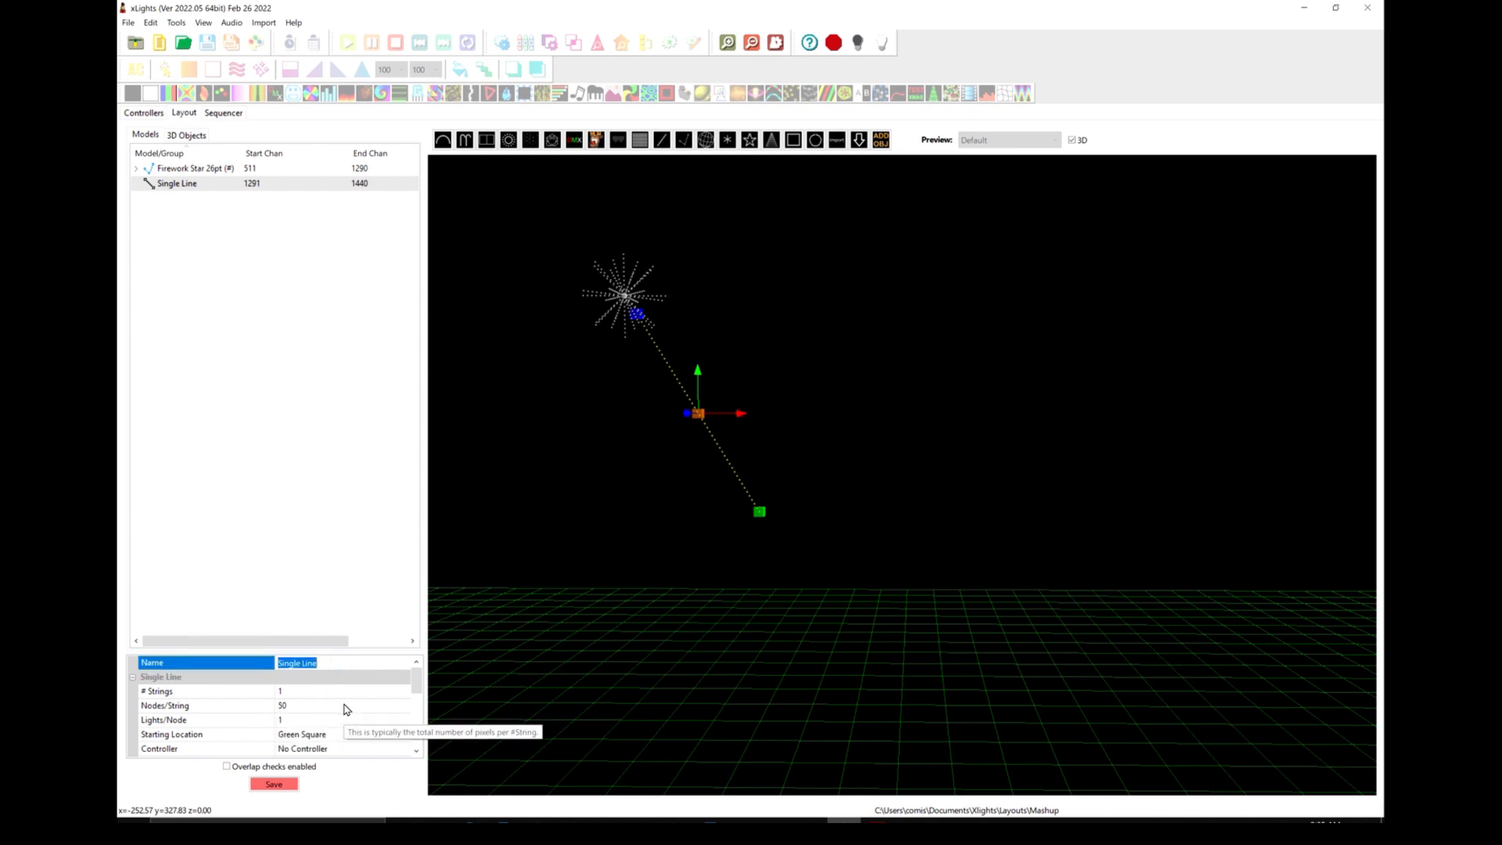
{"action": "type", "text": "Rocket 26pt"}
{"action": "key", "text": "Return"}
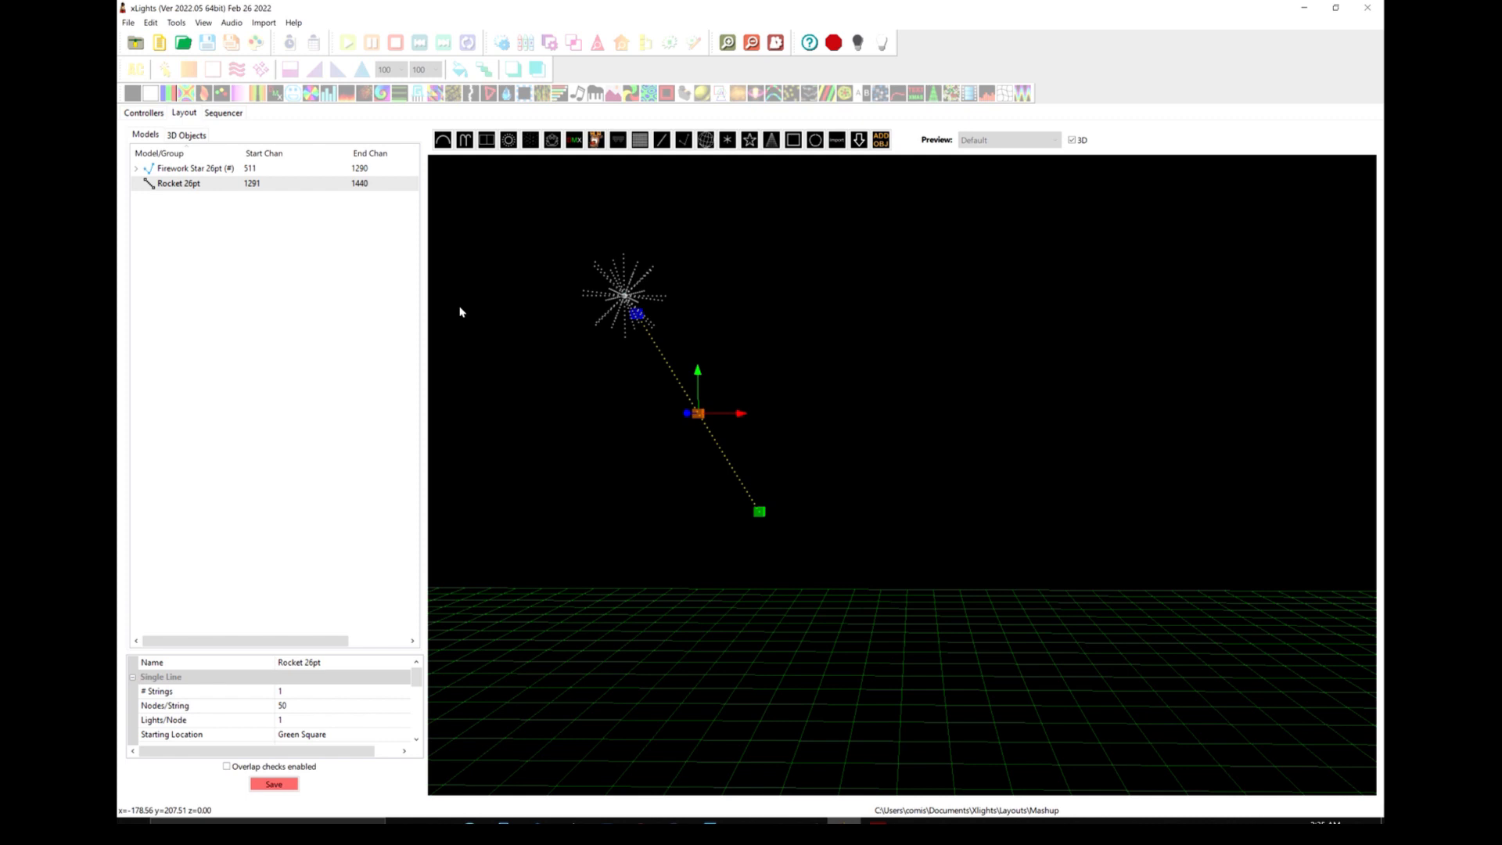
Import the model file "Firework Star 32pt (#) Enhanced.xmodel" into the layout to the right of the 26pt star.
{"action": "left_click", "coordinate": [837, 139]}
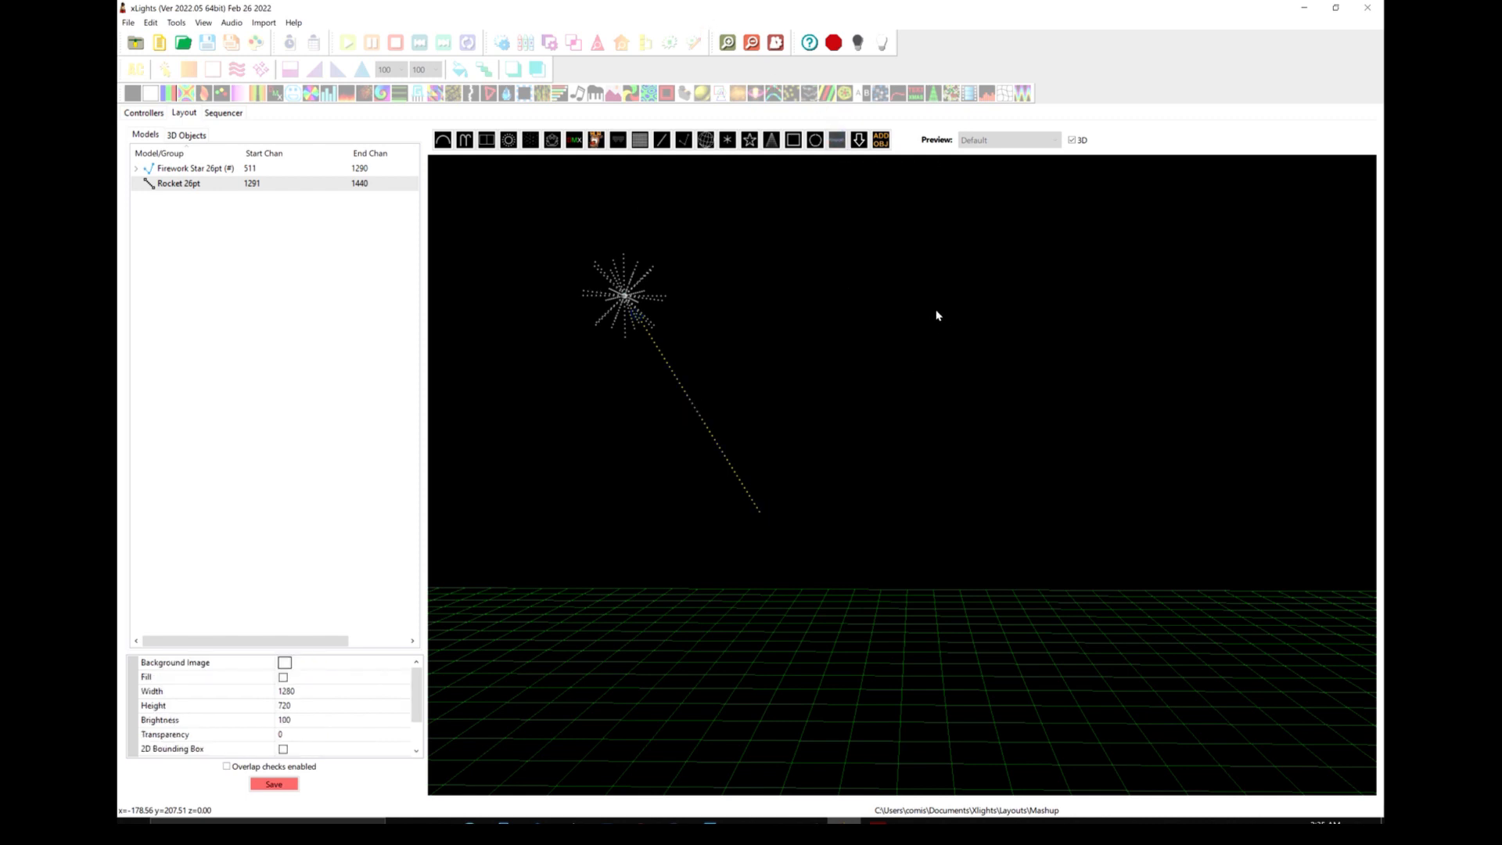
{"action": "left_click", "coordinate": [861, 317]}
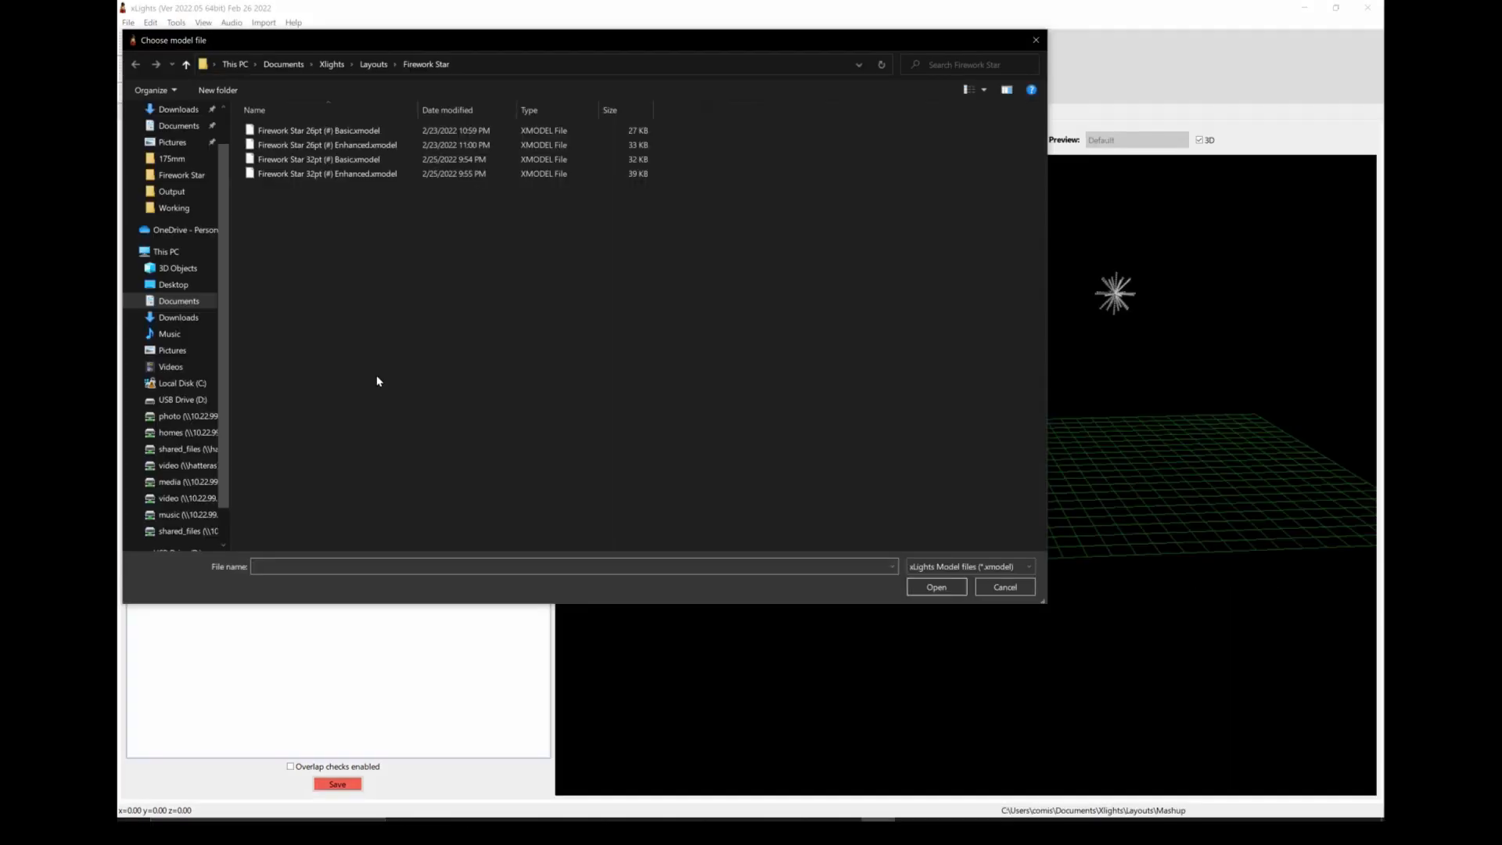
{"action": "left_click", "coordinate": [313, 173]}
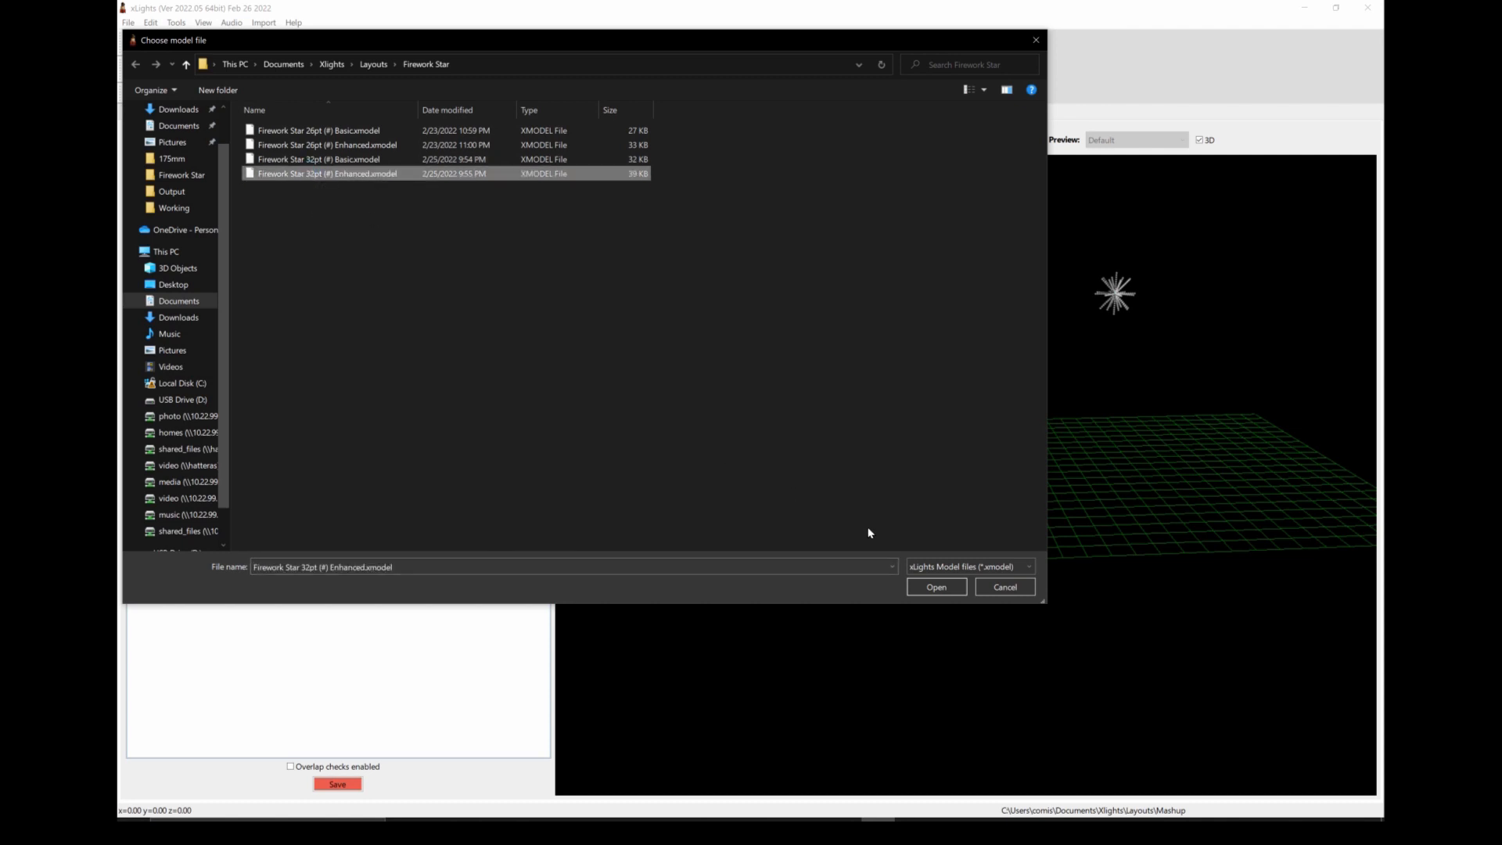
{"action": "left_click", "coordinate": [936, 587]}
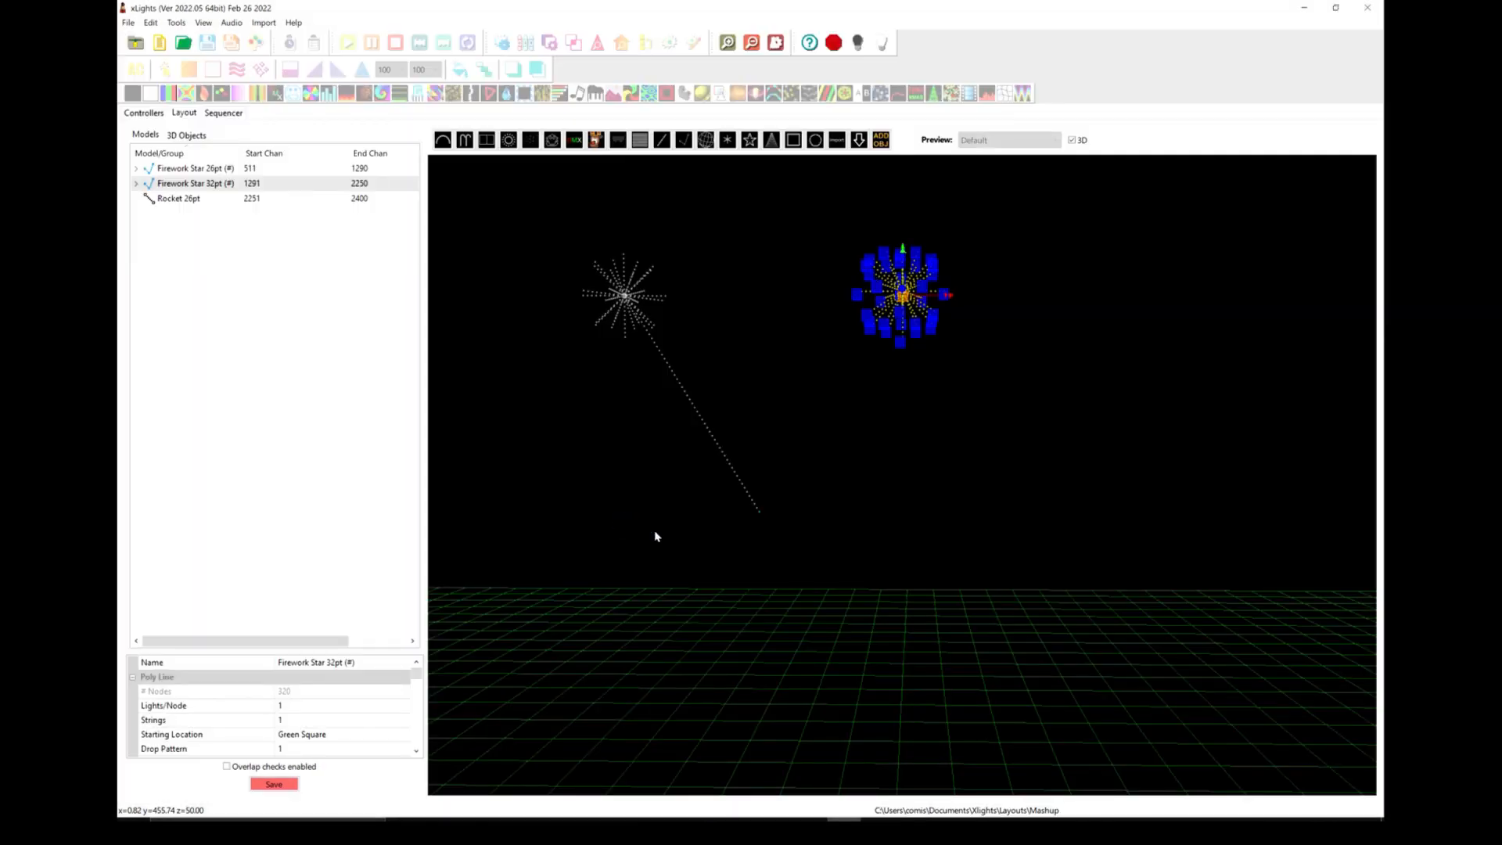
Draw a second single line ending at the 32pt firework star's centre and lower its start point towards the grid.
{"action": "left_click", "coordinate": [662, 140]}
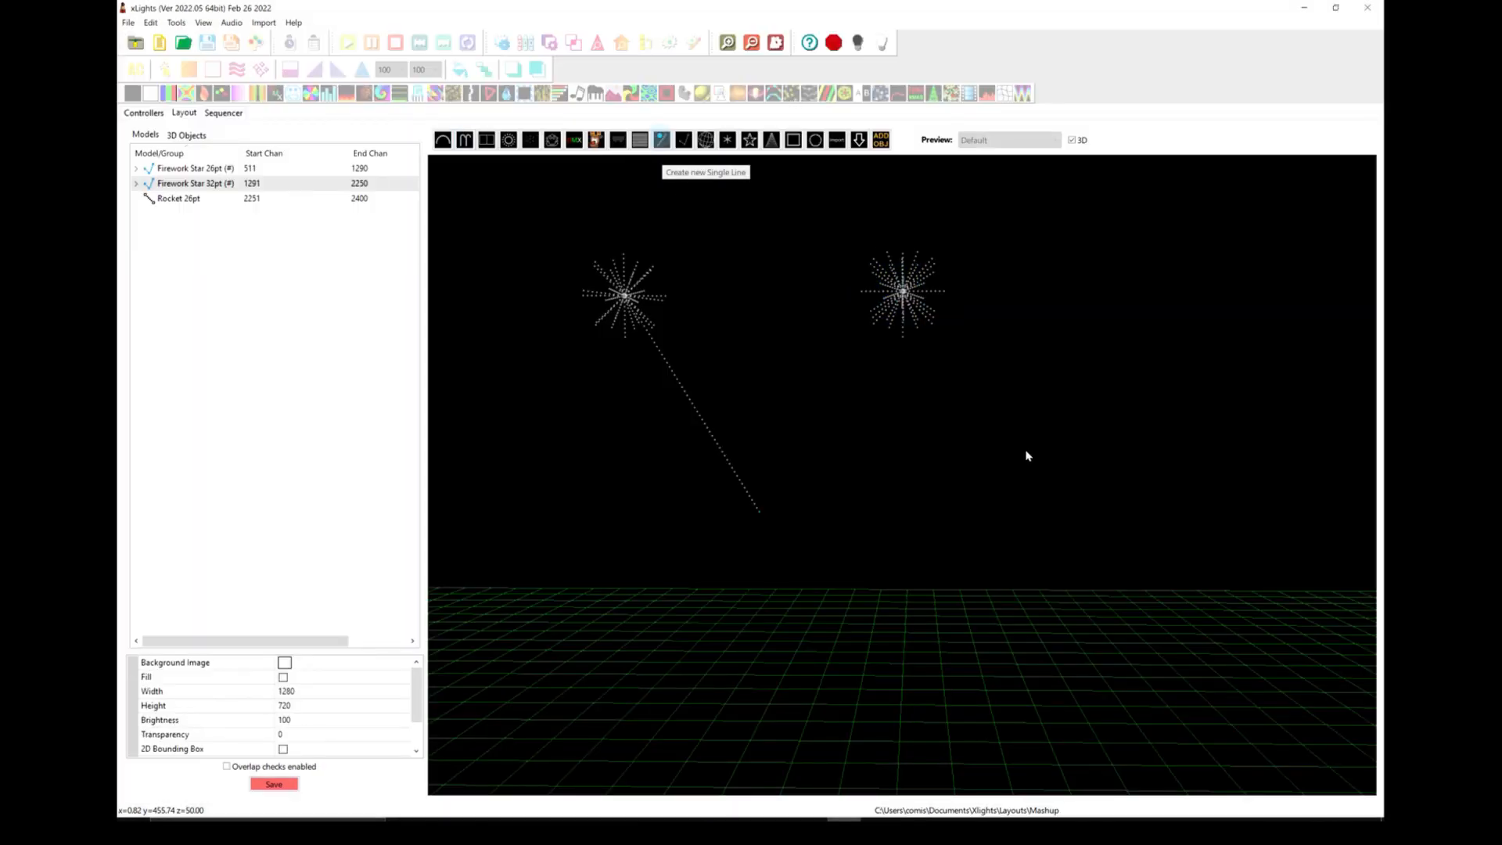
{"action": "mouse_move", "coordinate": [1058, 415]}
{"action": "left_mouse_down"}
{"action": "mouse_move", "coordinate": [895, 417]}
{"action": "mouse_move", "coordinate": [929, 261]}
{"action": "mouse_move", "coordinate": [951, 306]}
{"action": "left_mouse_up"}
{"action": "left_click", "coordinate": [1061, 423]}
{"action": "left_click_drag", "start_coordinate": [1060, 374], "coordinate": [1037, 501]}
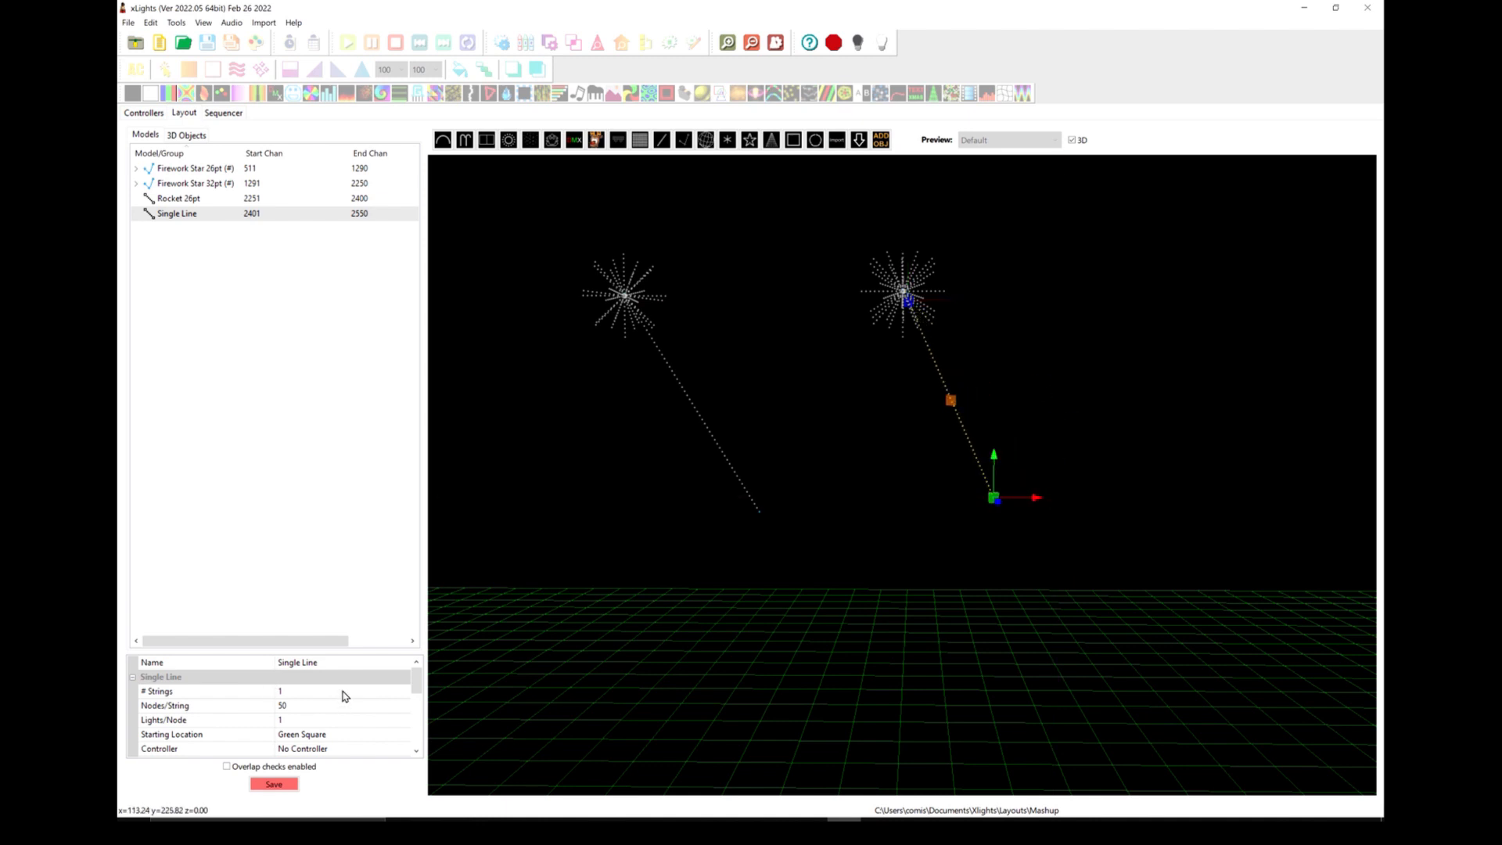
Rename the second single line model to "Rocket 32pt" and save the layout.
{"action": "left_click", "coordinate": [330, 665]}
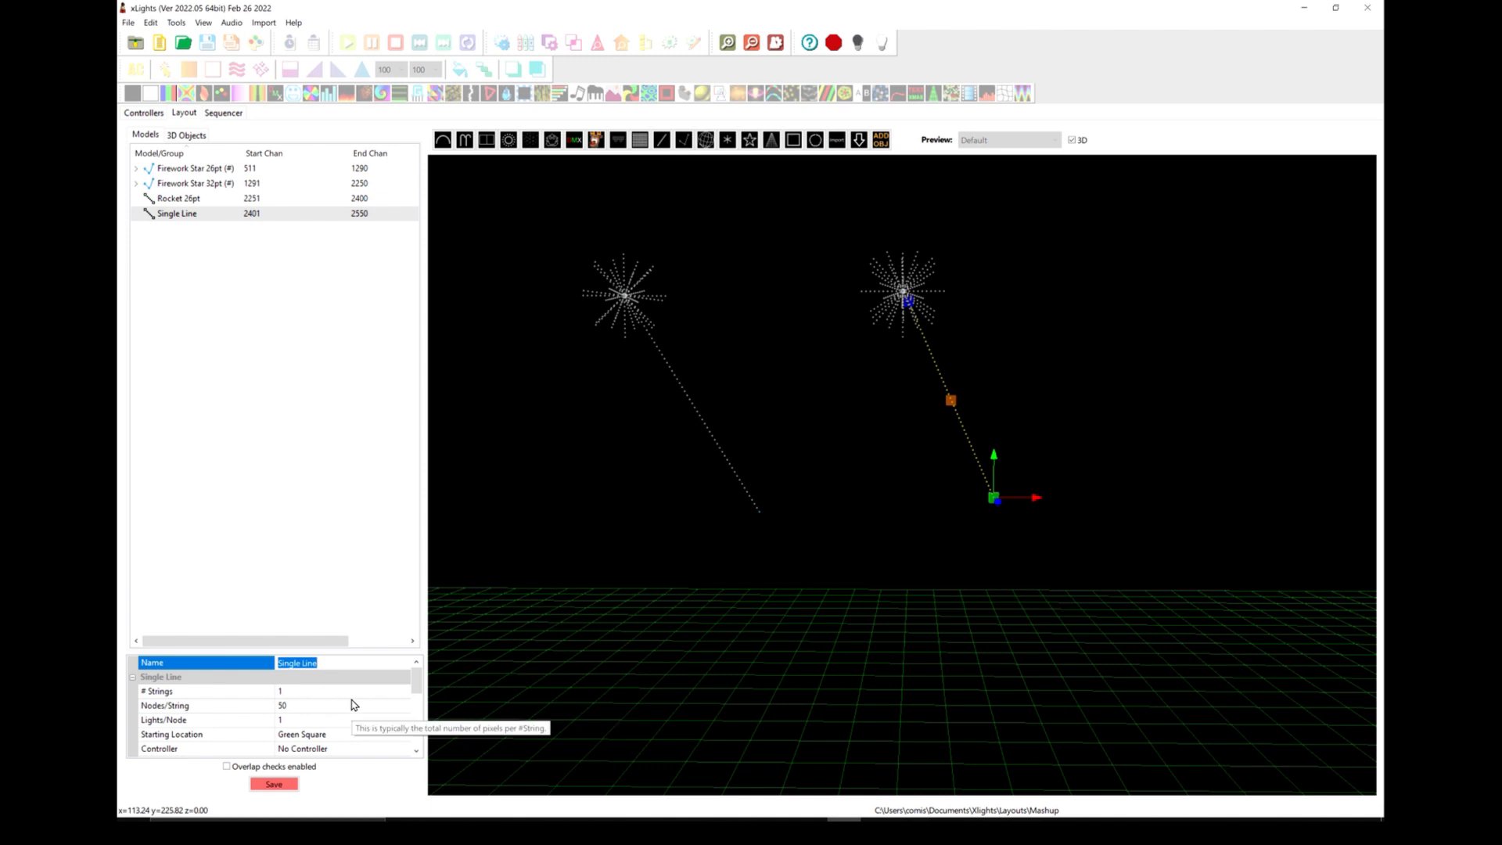
{"action": "type", "text": "Rocket 32pt"}
{"action": "key", "text": "Return"}
{"action": "left_click", "coordinate": [279, 785]}
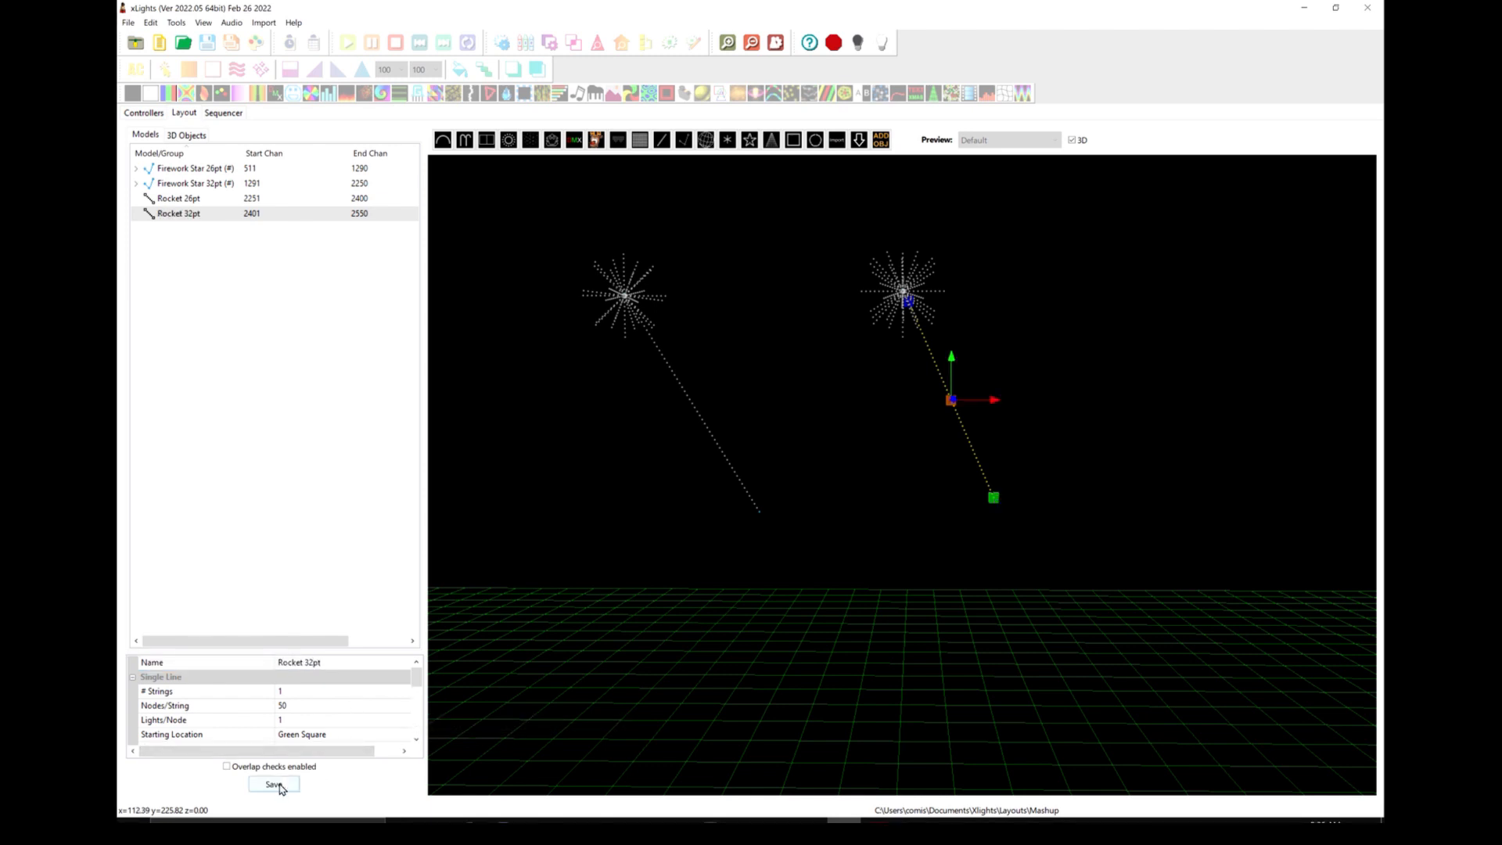
{"action": "left_click", "coordinate": [281, 787]}
{"action": "left_click", "coordinate": [537, 509]}
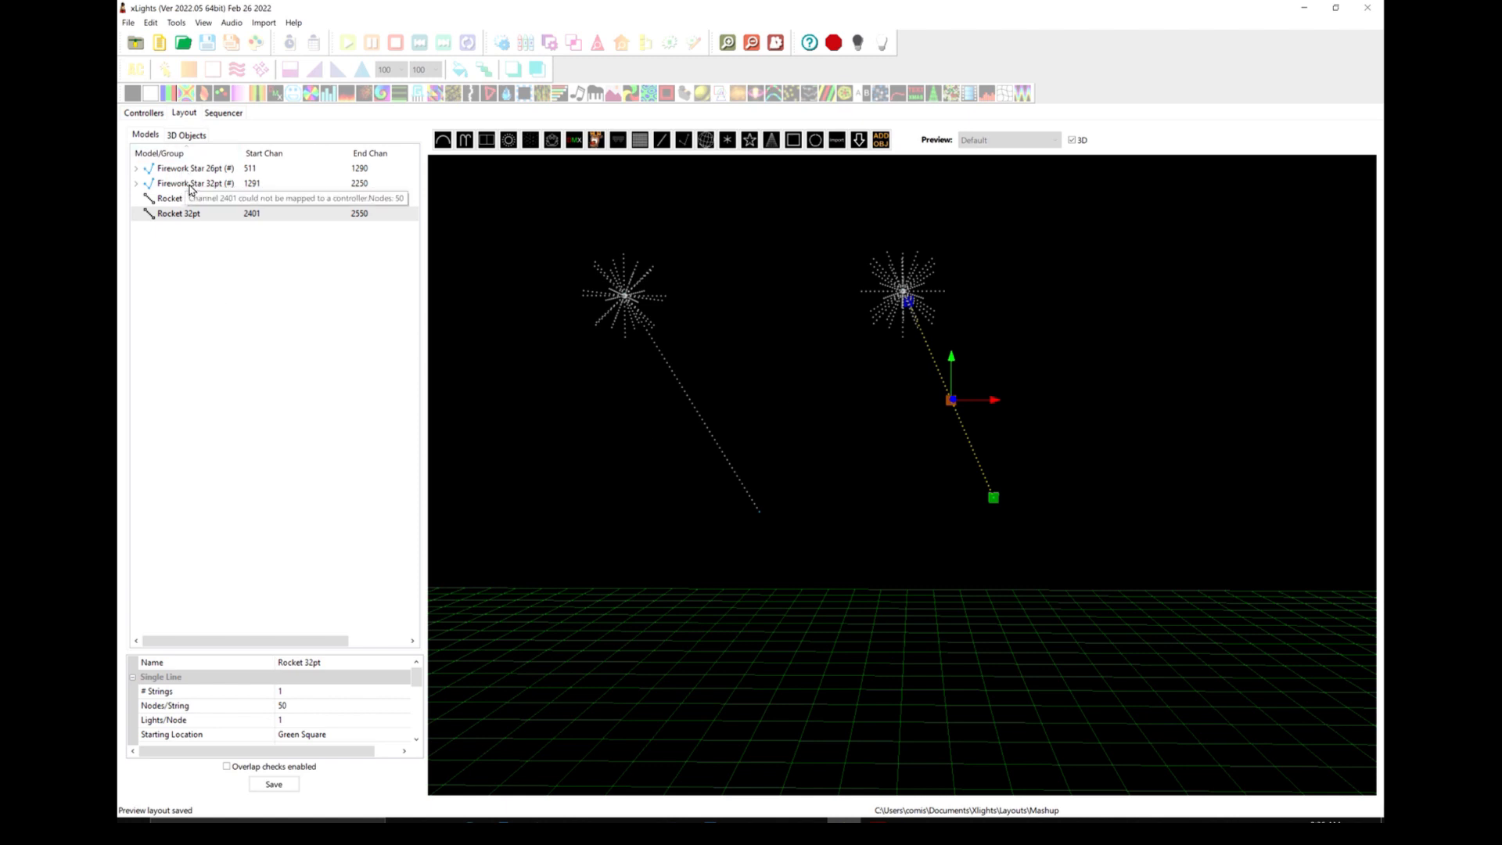
Examine the submodels of the Firework Star 26pt and Firework Star 32pt models, collapsing each list again.
{"action": "left_click", "coordinate": [136, 169]}
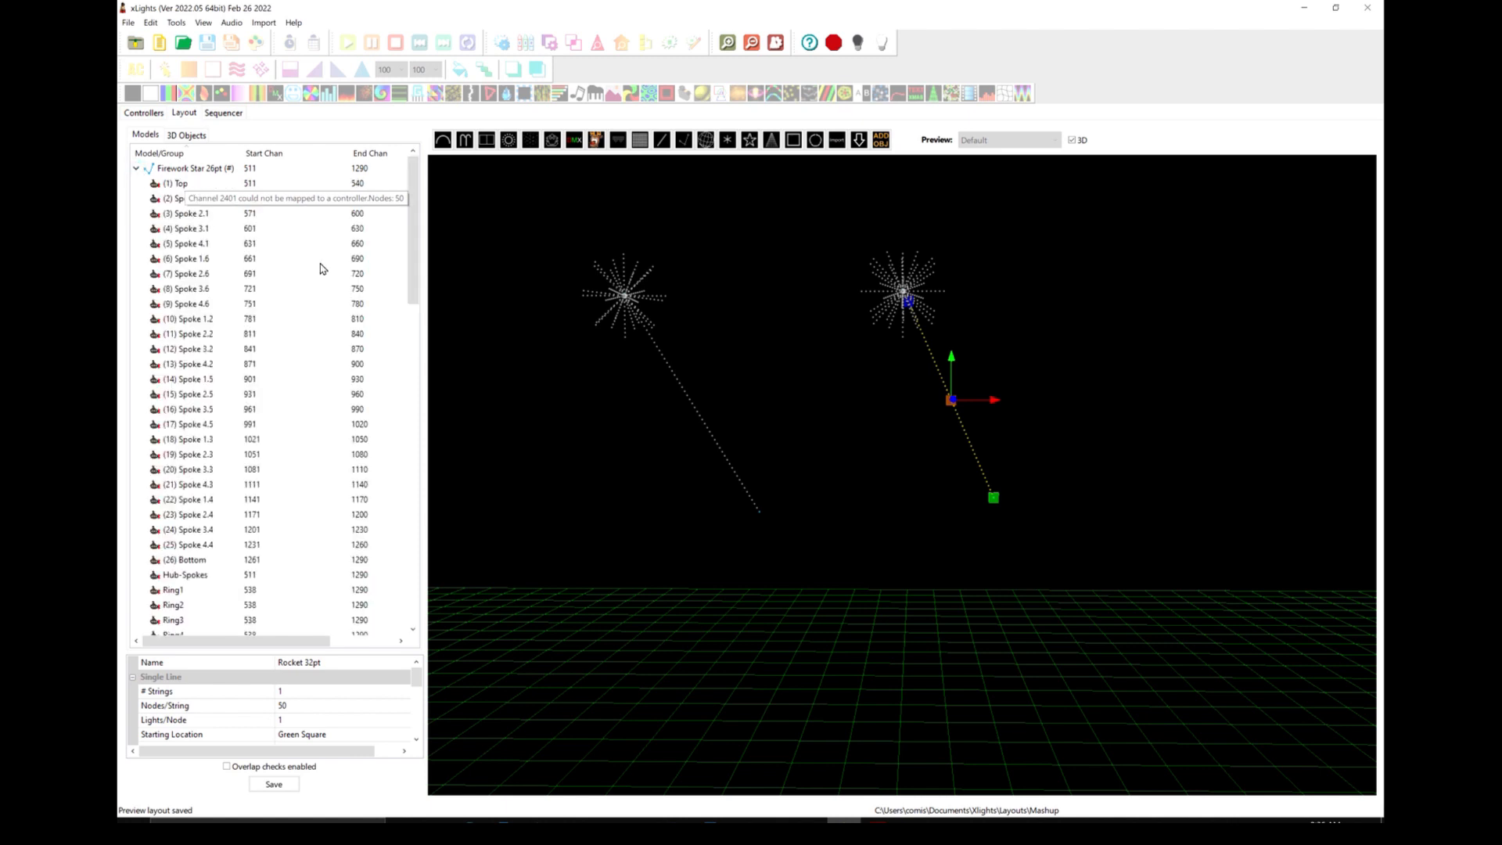
{"action": "left_click_drag", "start_coordinate": [415, 250], "coordinate": [418, 209]}
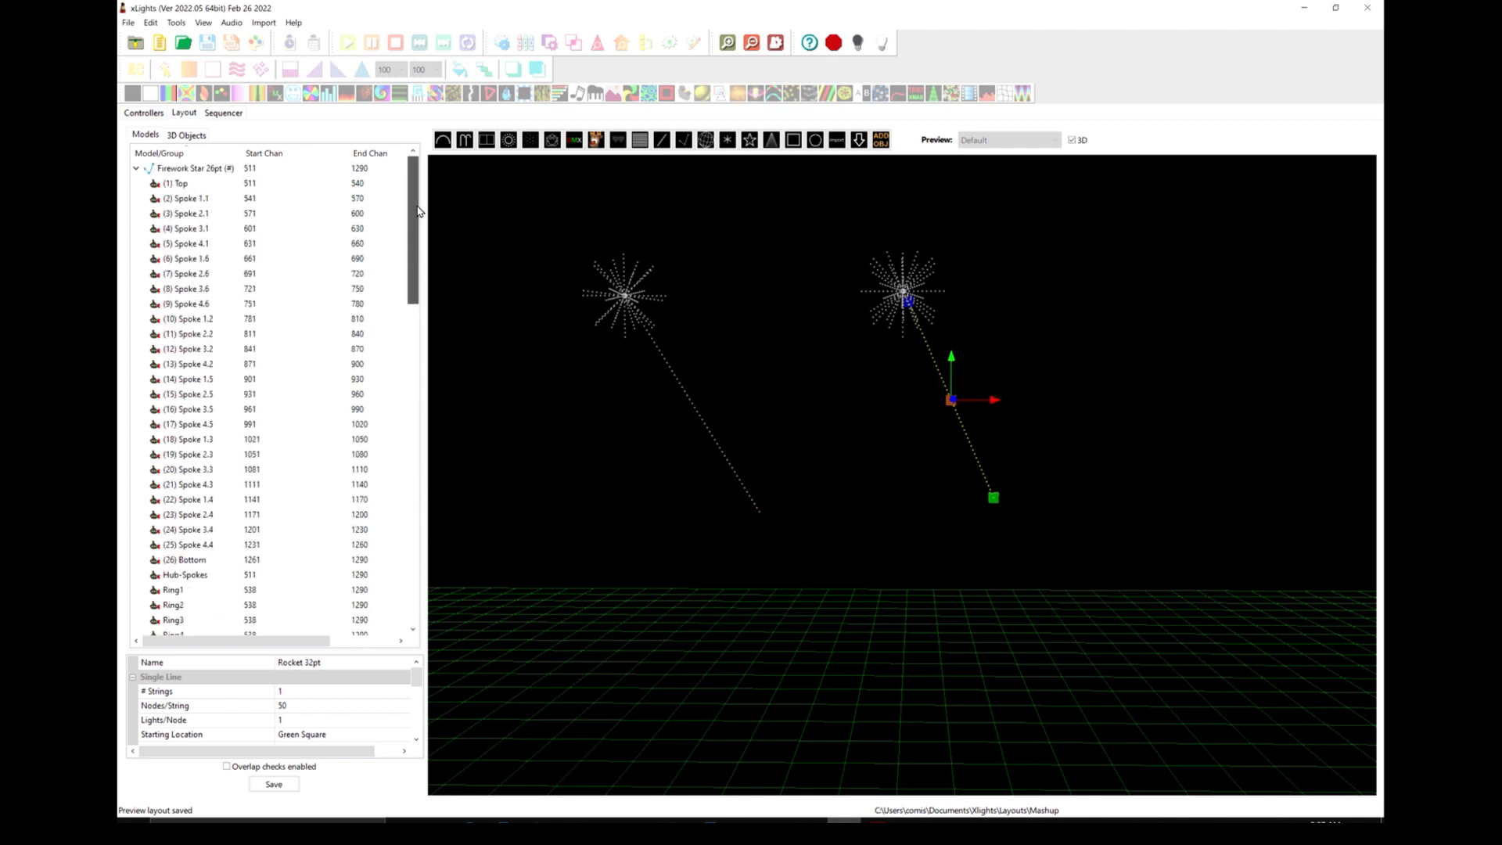
{"action": "left_click", "coordinate": [136, 171]}
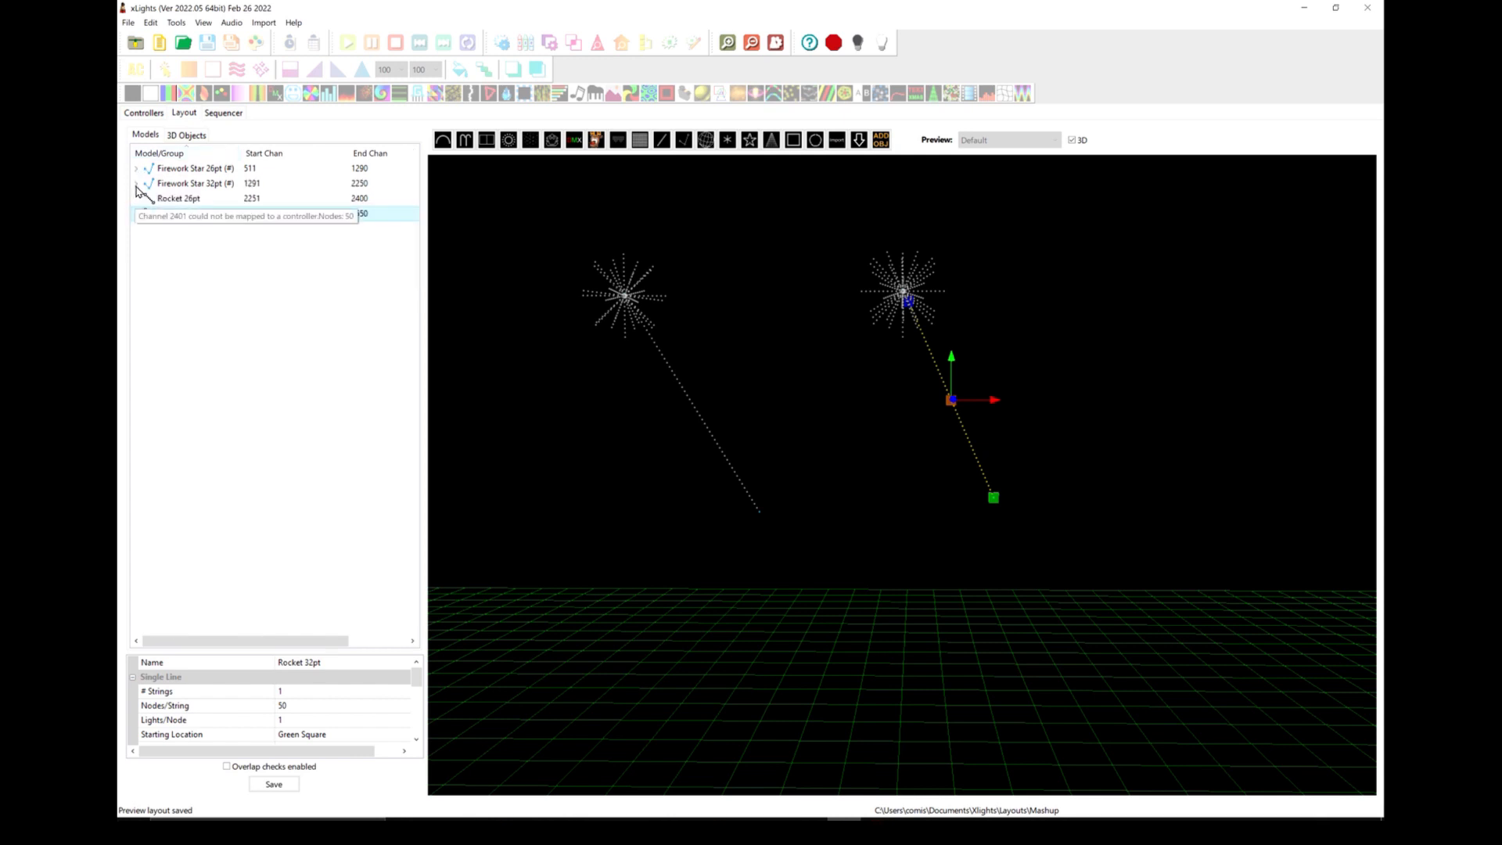
{"action": "left_click", "coordinate": [137, 185]}
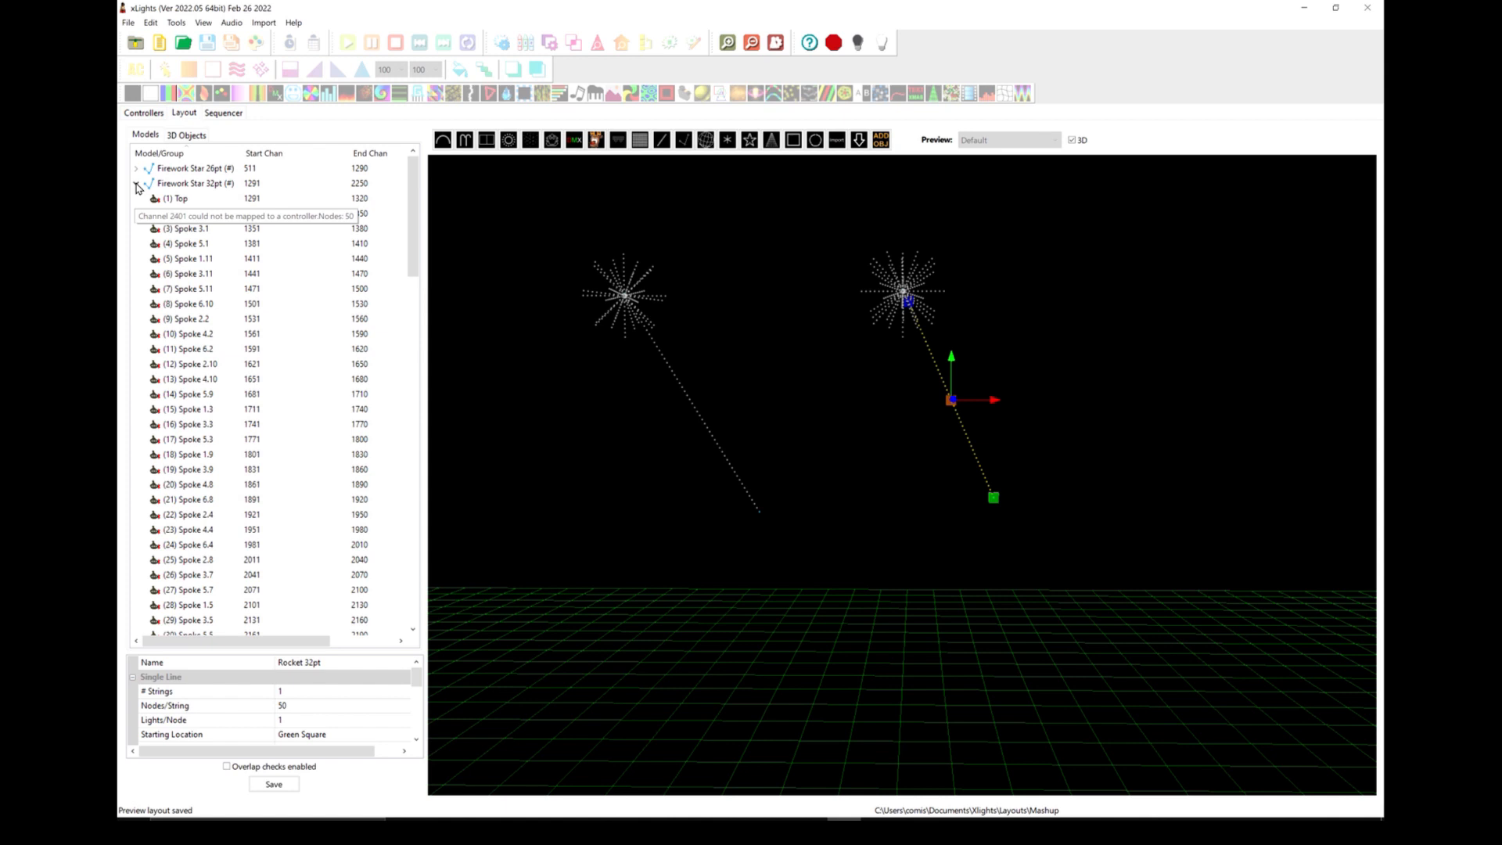
{"action": "left_click", "coordinate": [136, 185]}
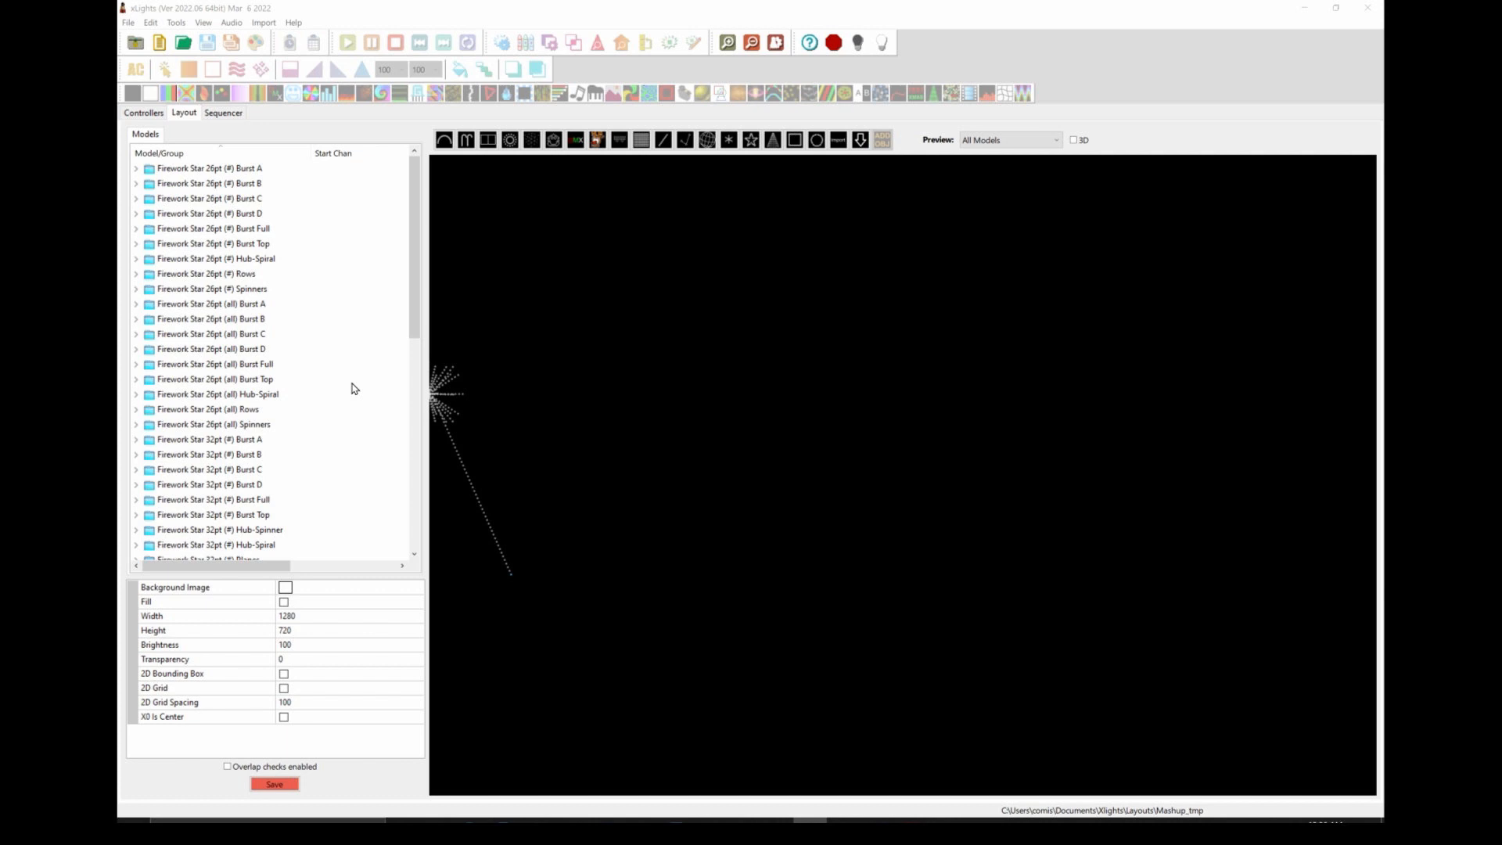
Inspect the members of the Firework Star 26pt (#) Rows and Spinners groups, including the Row1 and Row2 submodels.
{"action": "double_click", "coordinate": [168, 274]}
{"action": "left_click", "coordinate": [173, 288]}
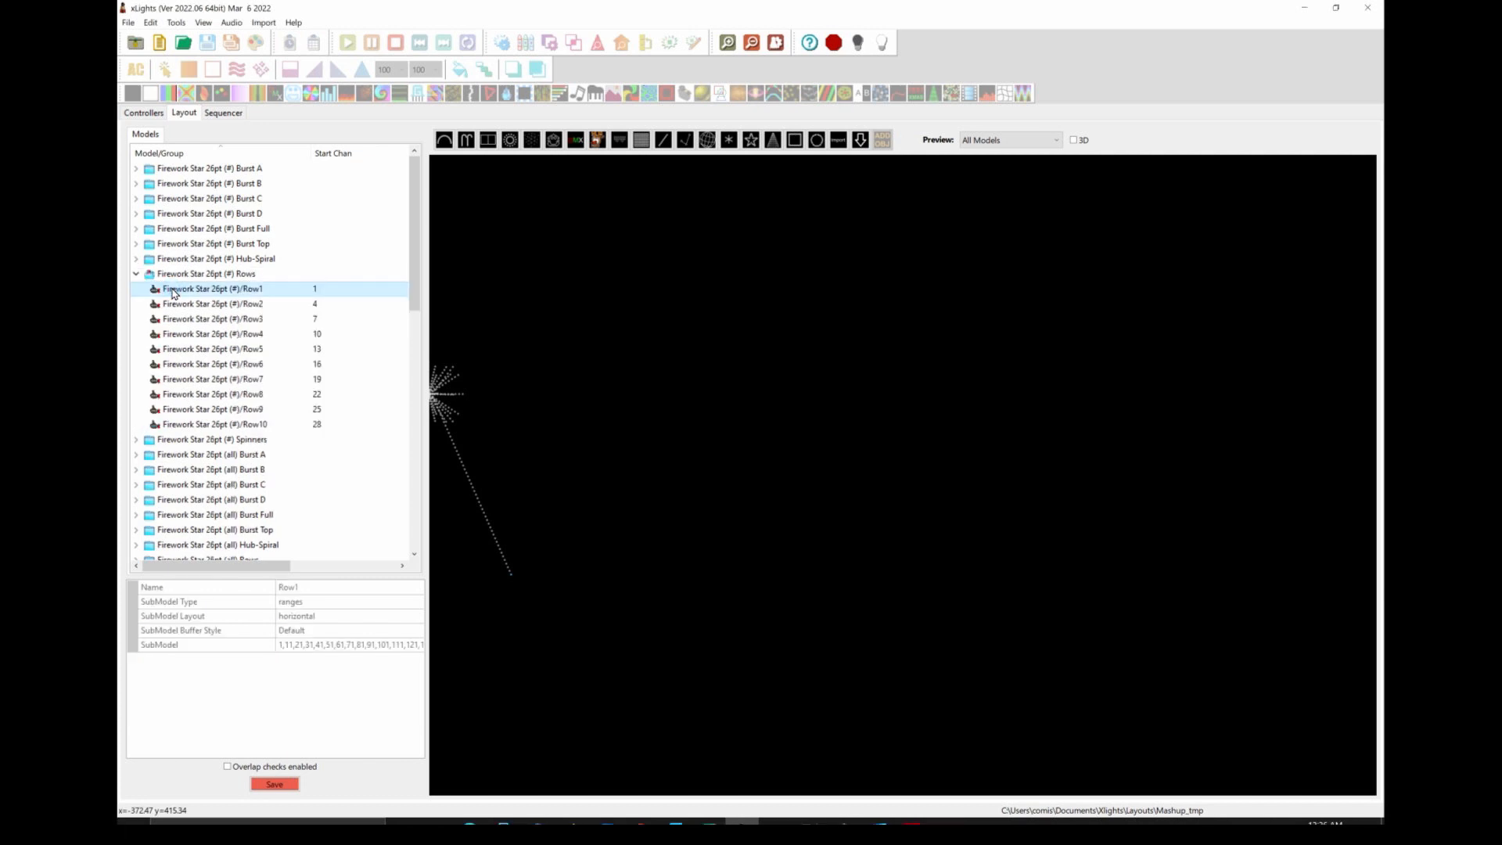
{"action": "left_click", "coordinate": [174, 306]}
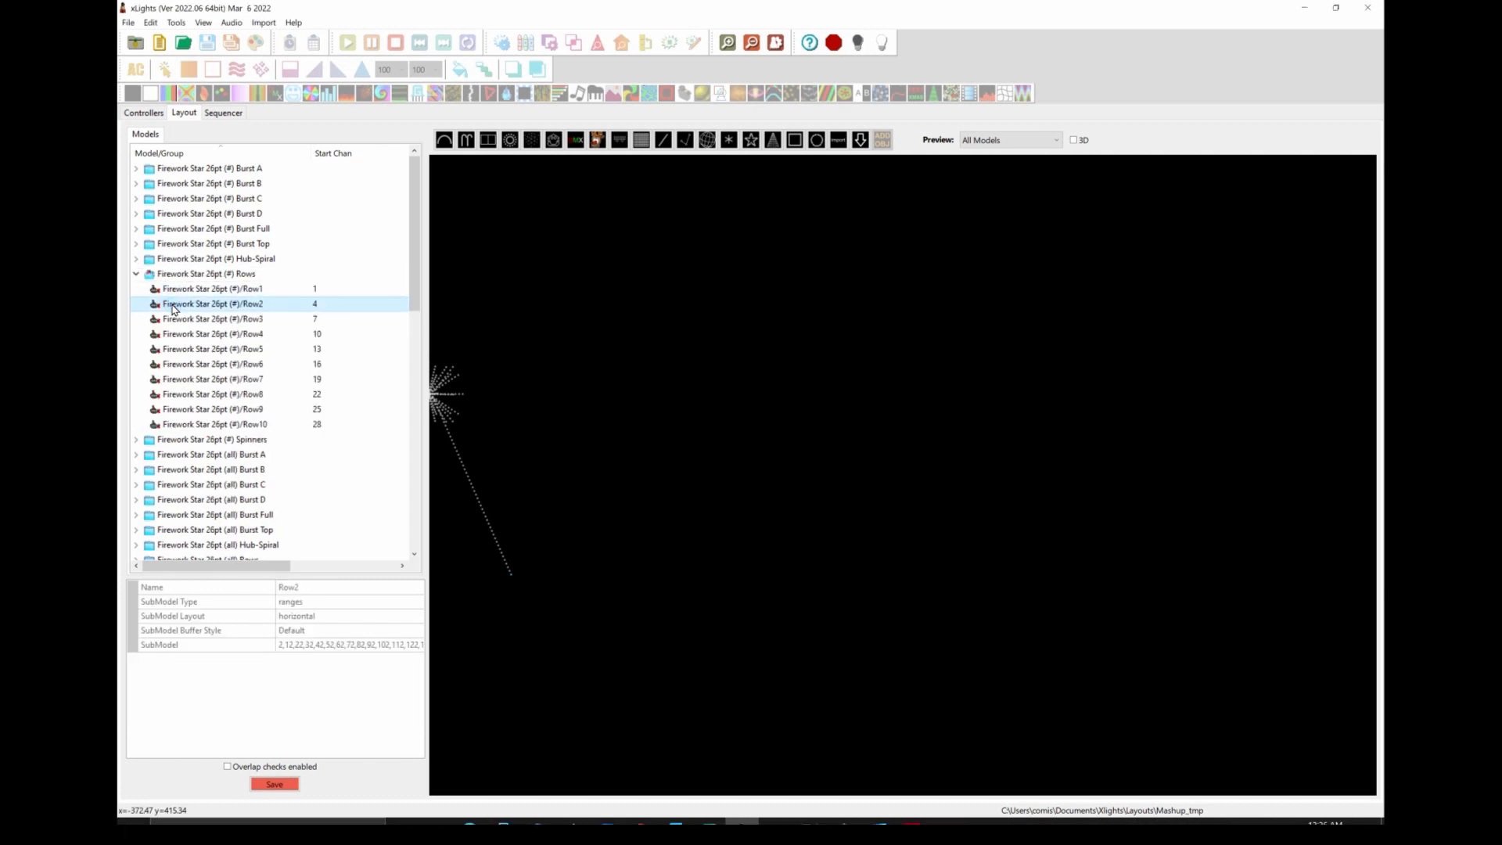
{"action": "left_click", "coordinate": [136, 440]}
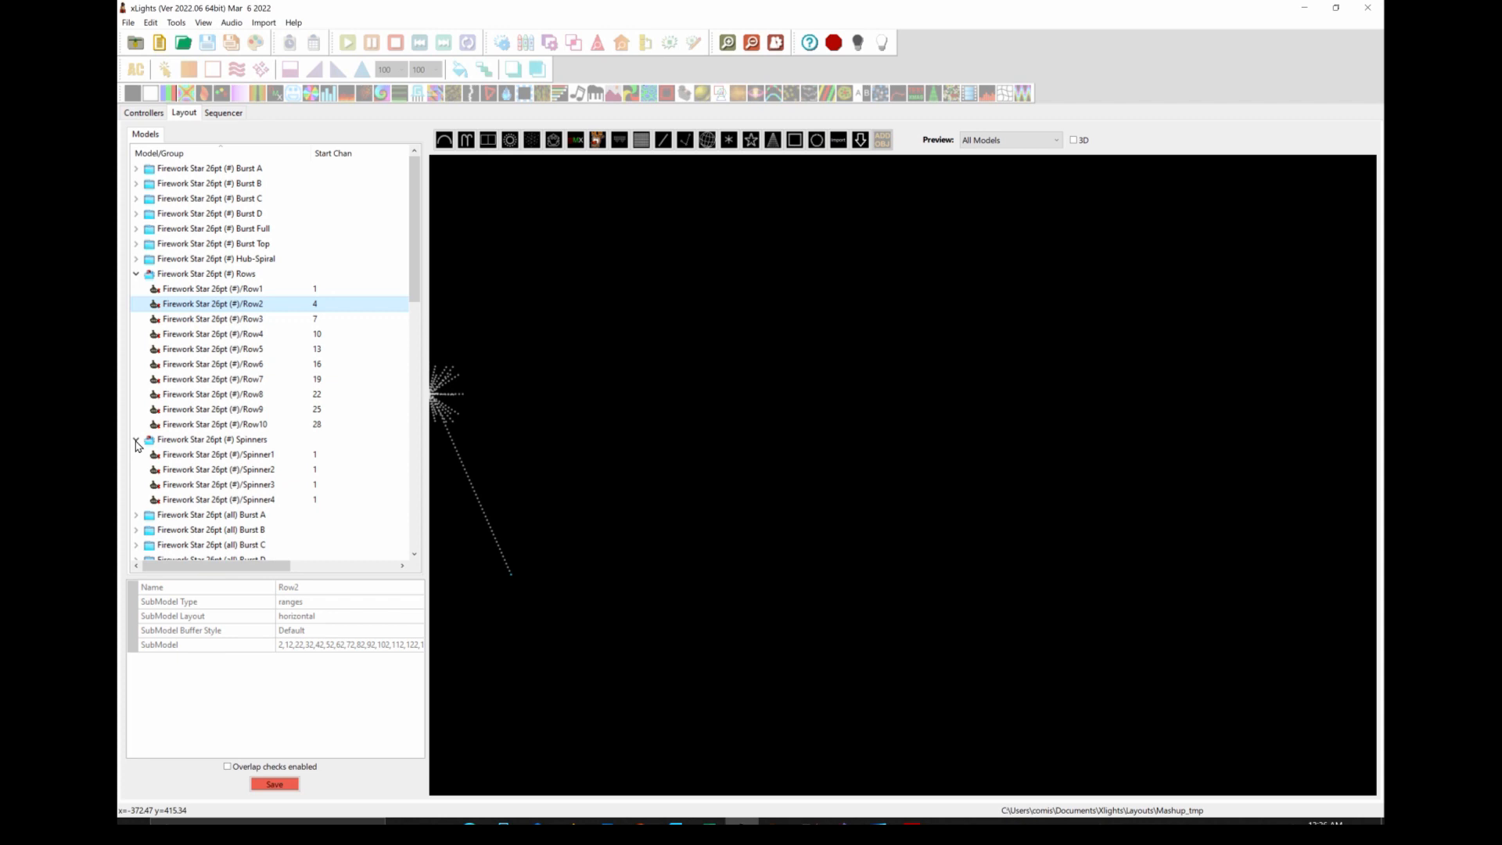
{"action": "left_click", "coordinate": [137, 441]}
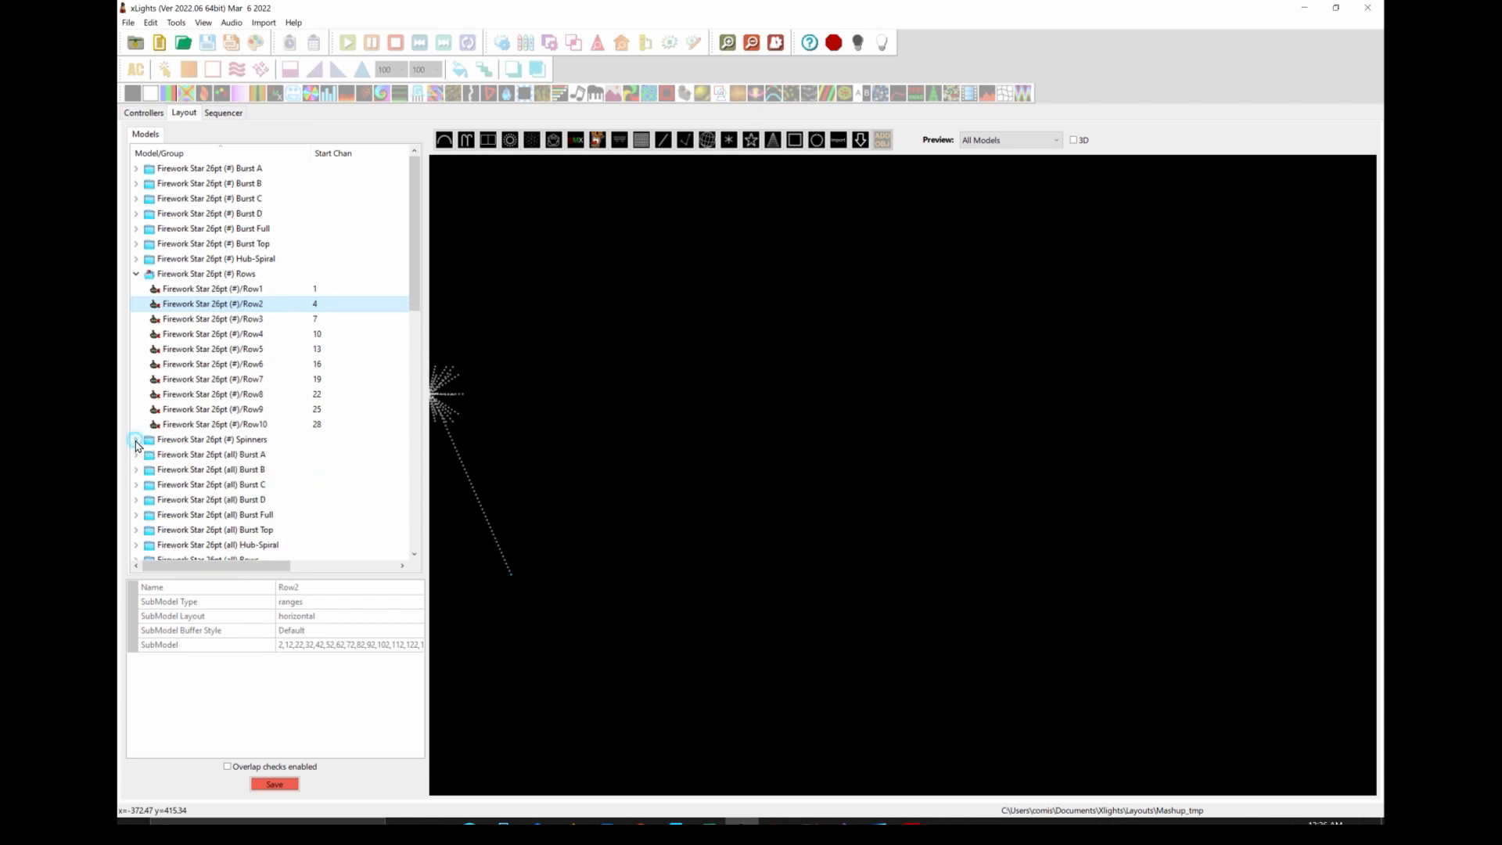
{"action": "left_click", "coordinate": [137, 276]}
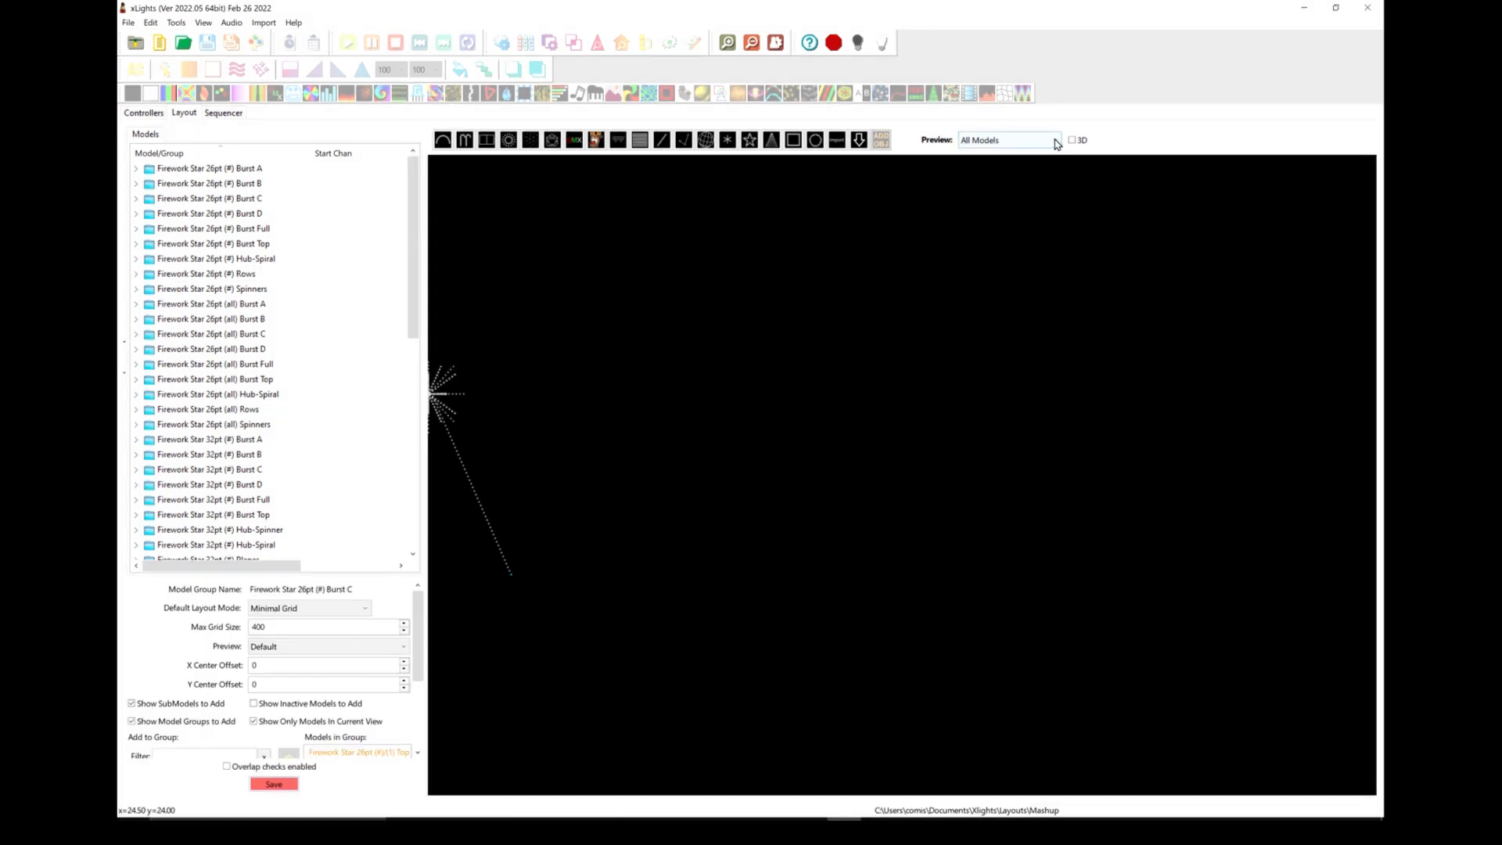
Create a new preview named "Firework Star Groups".
{"action": "left_click", "coordinate": [1056, 143]}
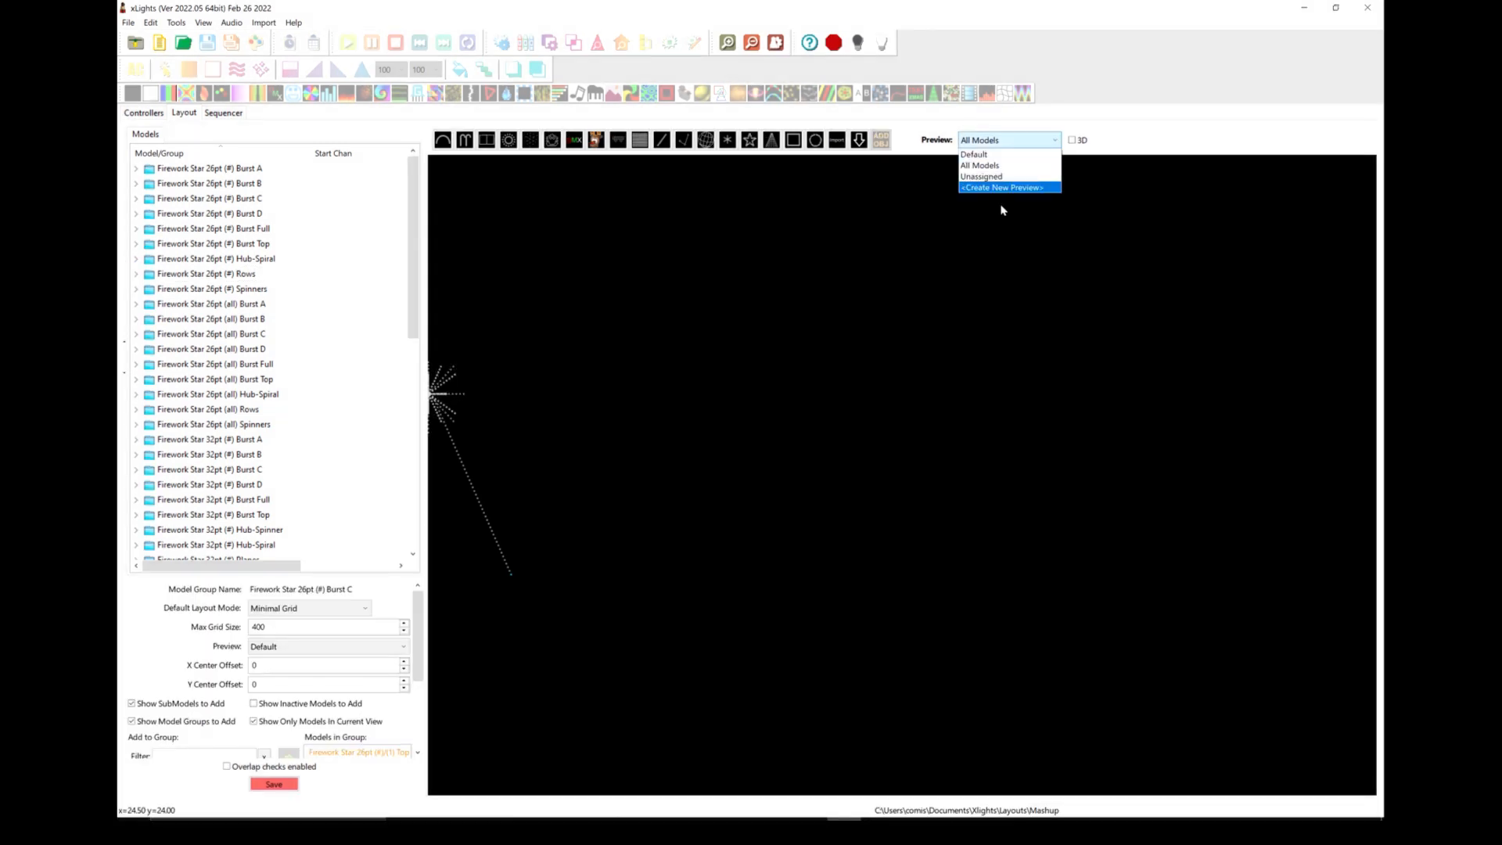
{"action": "left_click", "coordinate": [1000, 187]}
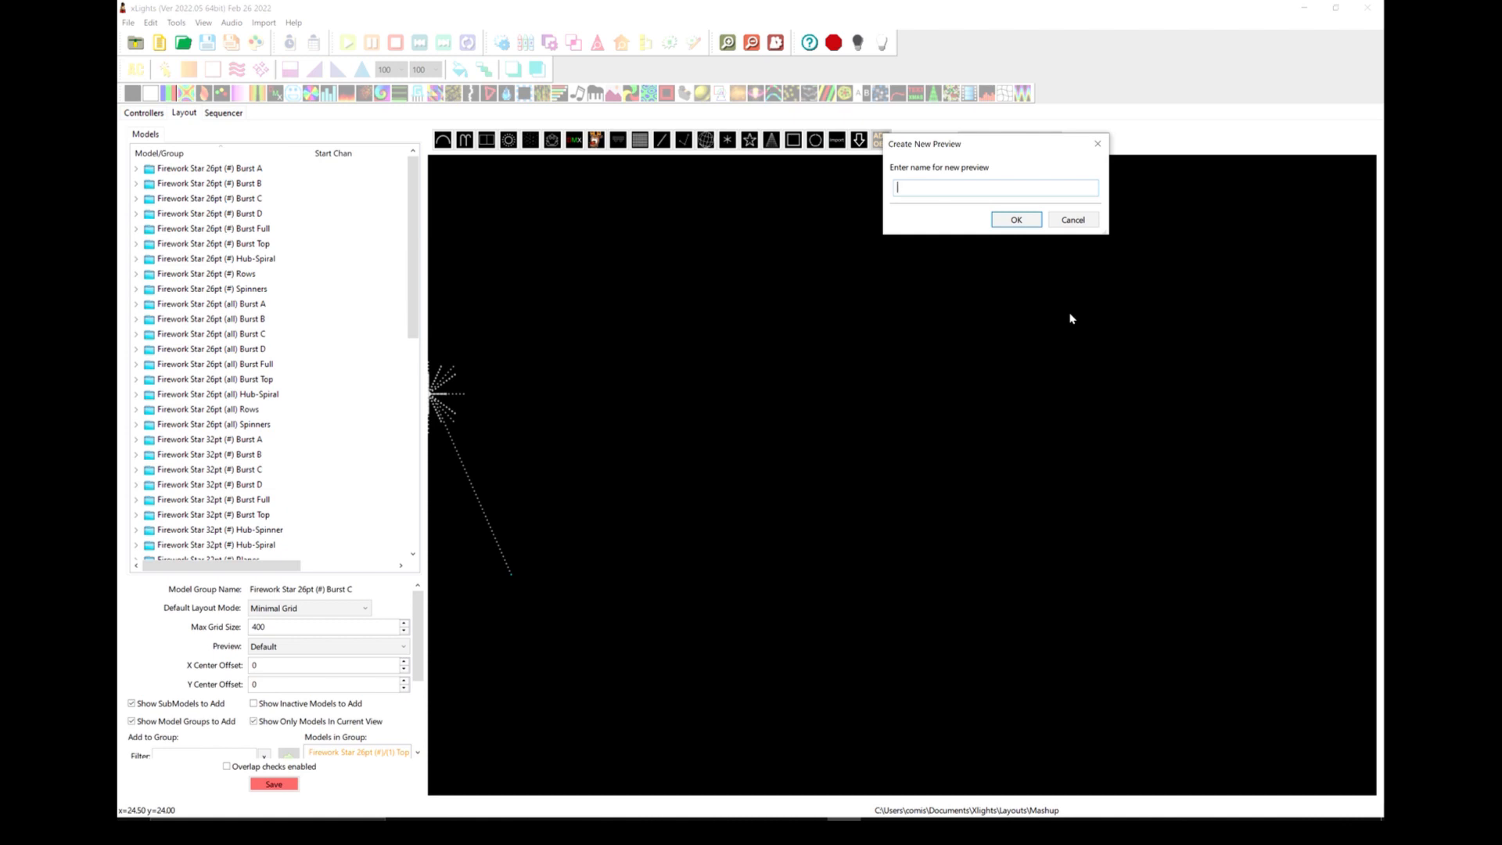
{"action": "type", "text": "Firework Star Groups"}
{"action": "key", "text": "Return"}
Switch the preview to All Models for comparison and return to Firework Star Groups.
{"action": "left_click", "coordinate": [1039, 141]}
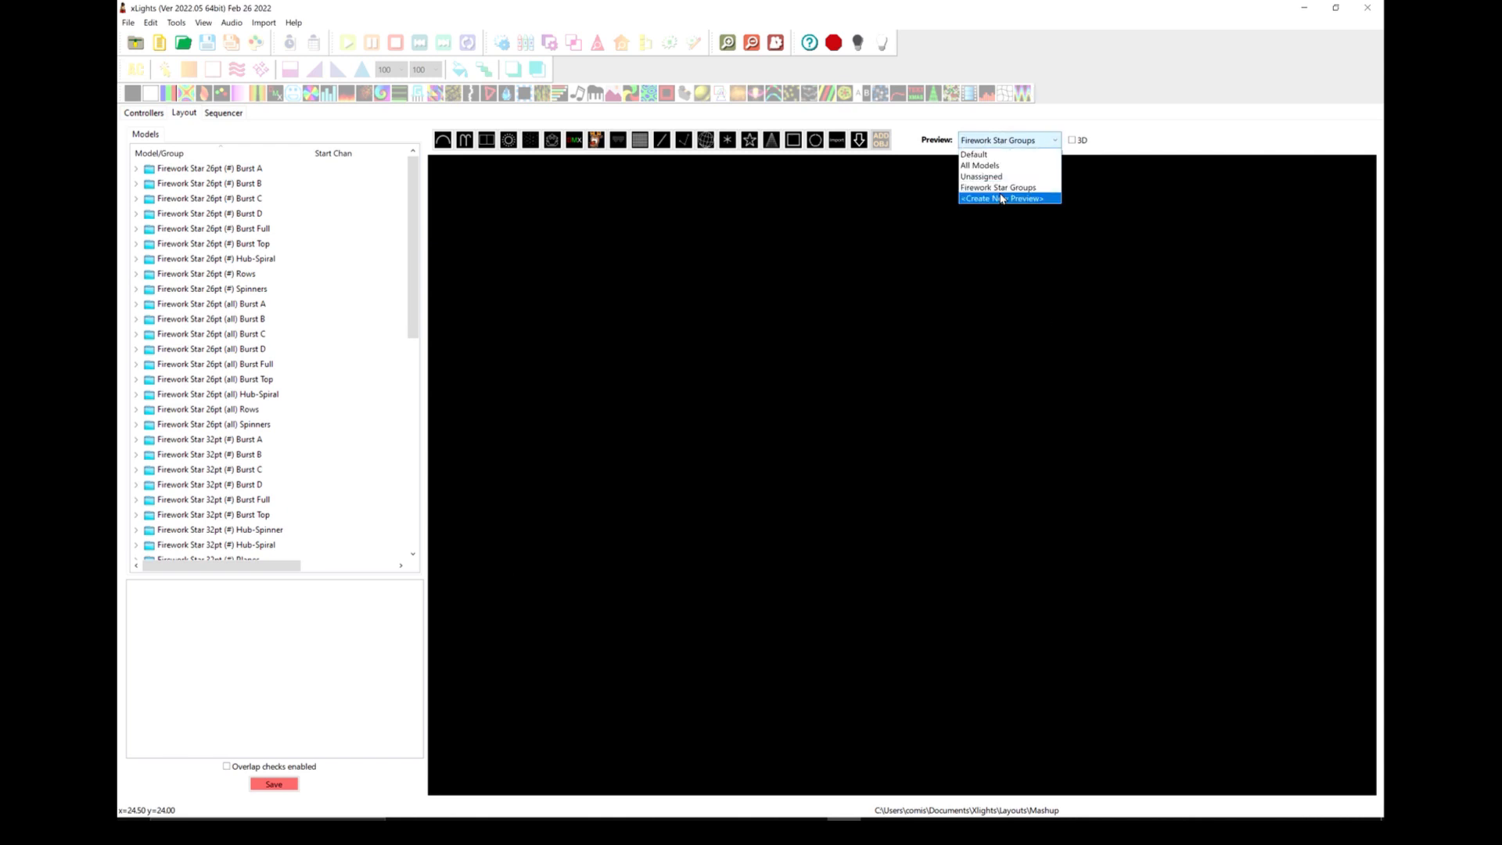
{"action": "left_click", "coordinate": [990, 165]}
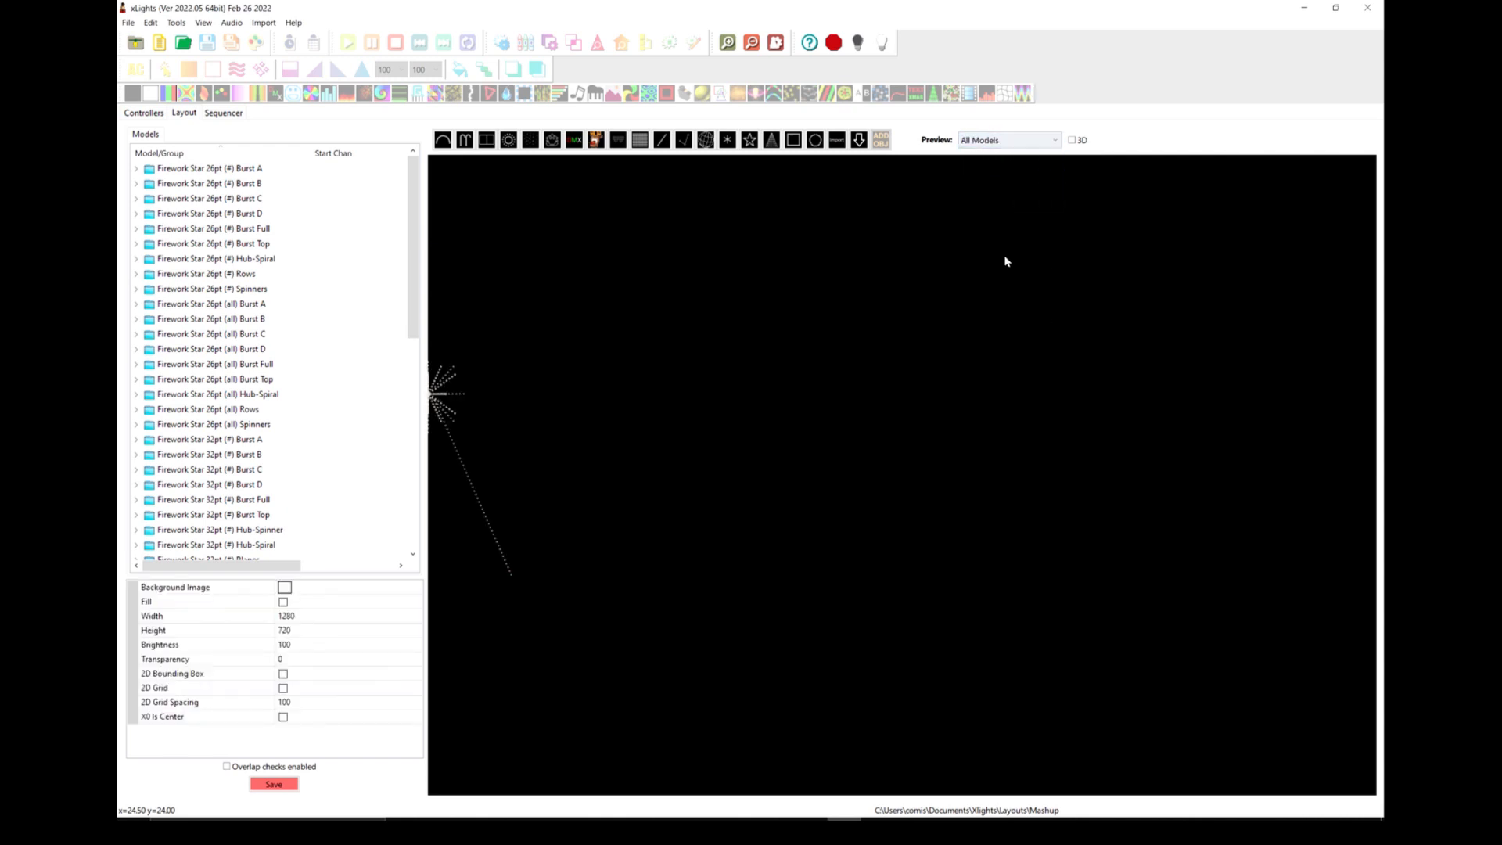
{"action": "left_click", "coordinate": [1057, 141]}
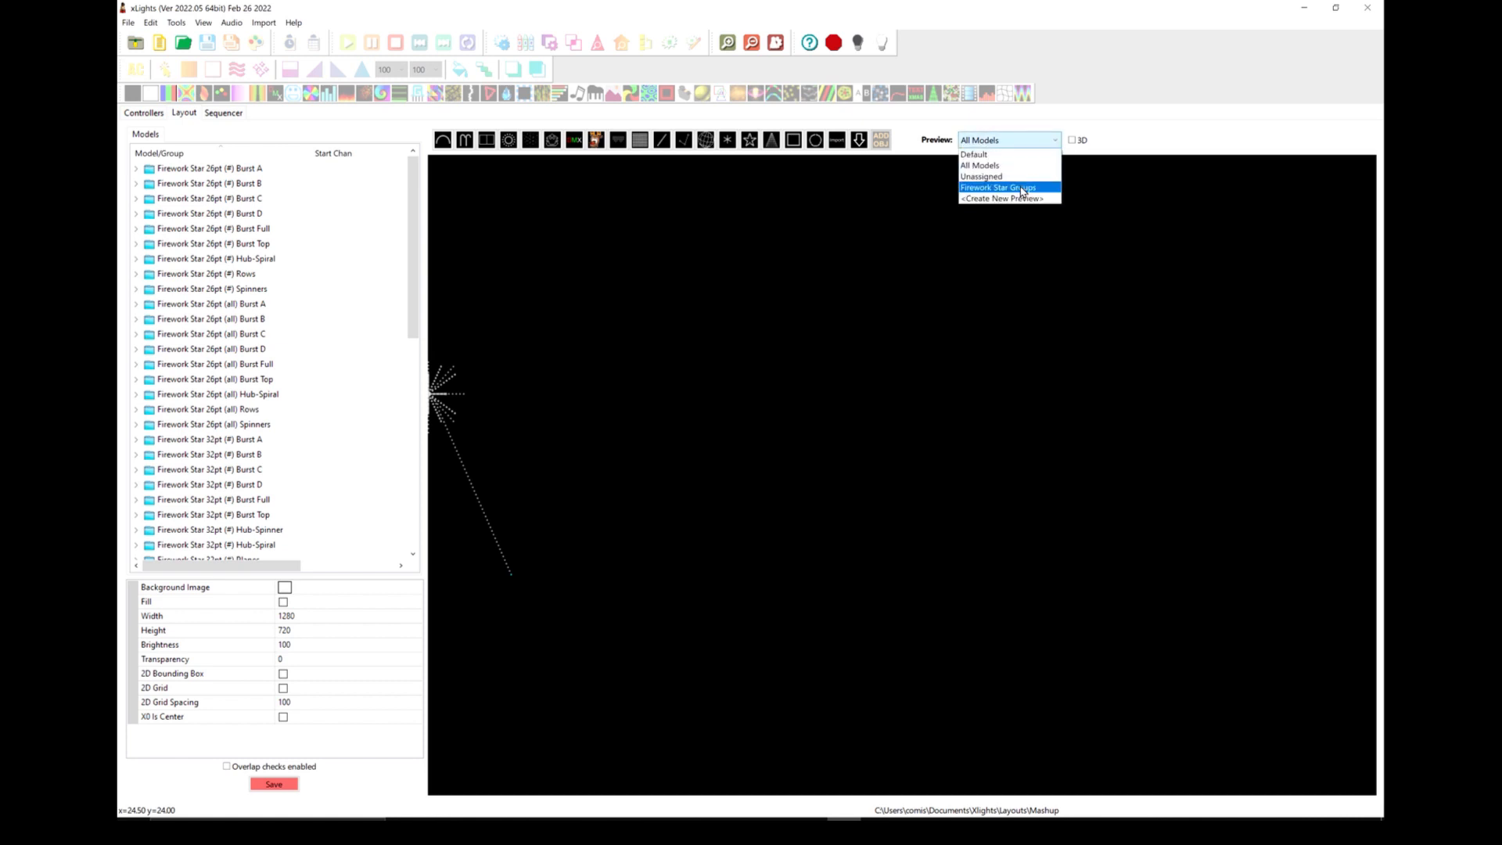
{"action": "left_click", "coordinate": [1019, 189]}
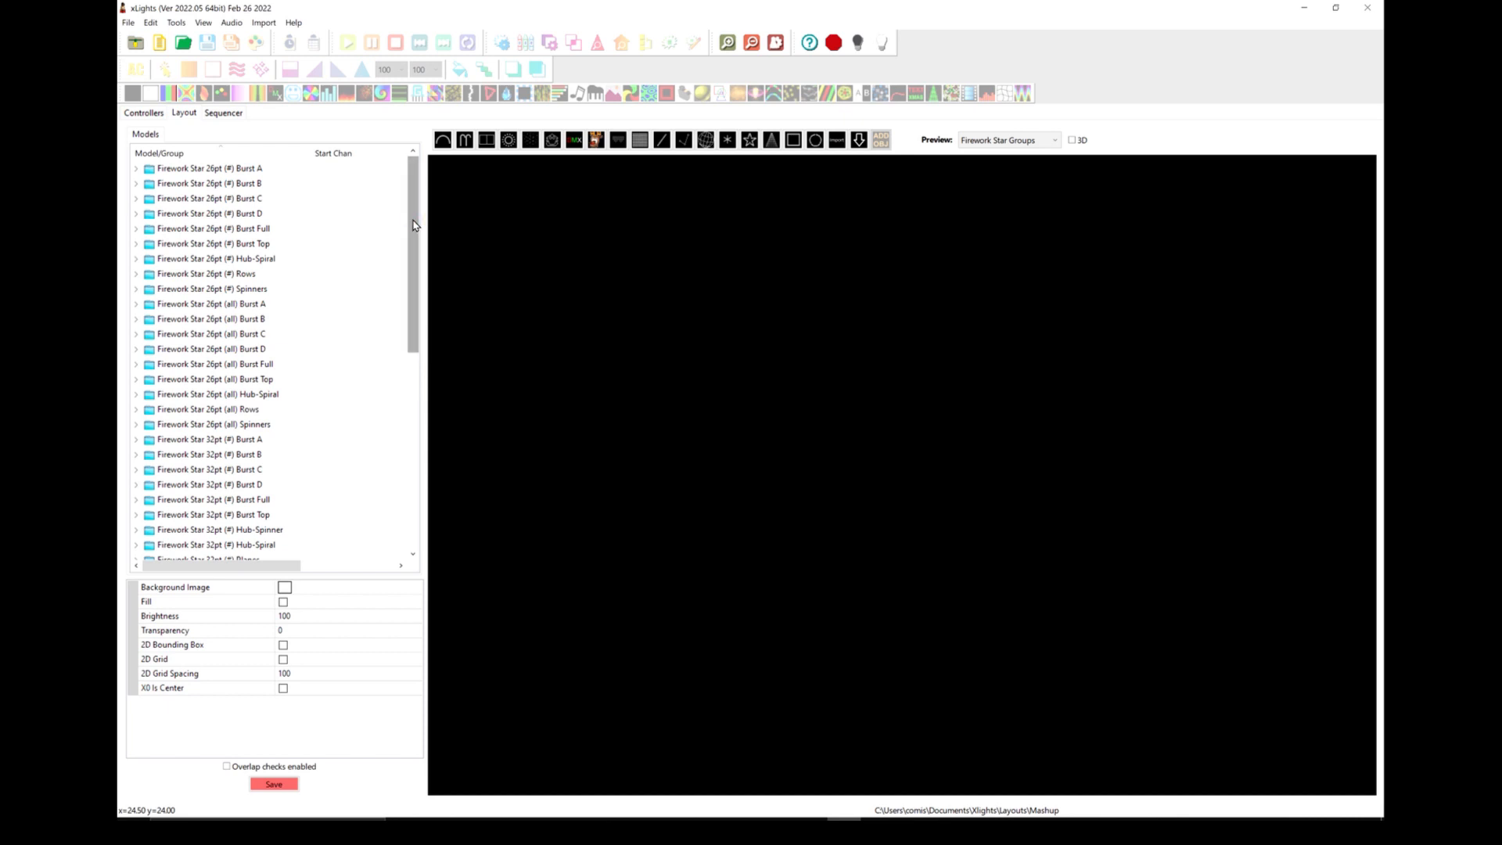
Review the 26pt and 32pt firework star groups, checking the group settings of 26pt (#) Burst C and Burst A.
{"action": "mouse_move", "coordinate": [413, 226]}
{"action": "left_mouse_down"}
{"action": "mouse_move", "coordinate": [418, 449]}
{"action": "mouse_move", "coordinate": [416, 226]}
{"action": "left_mouse_up"}
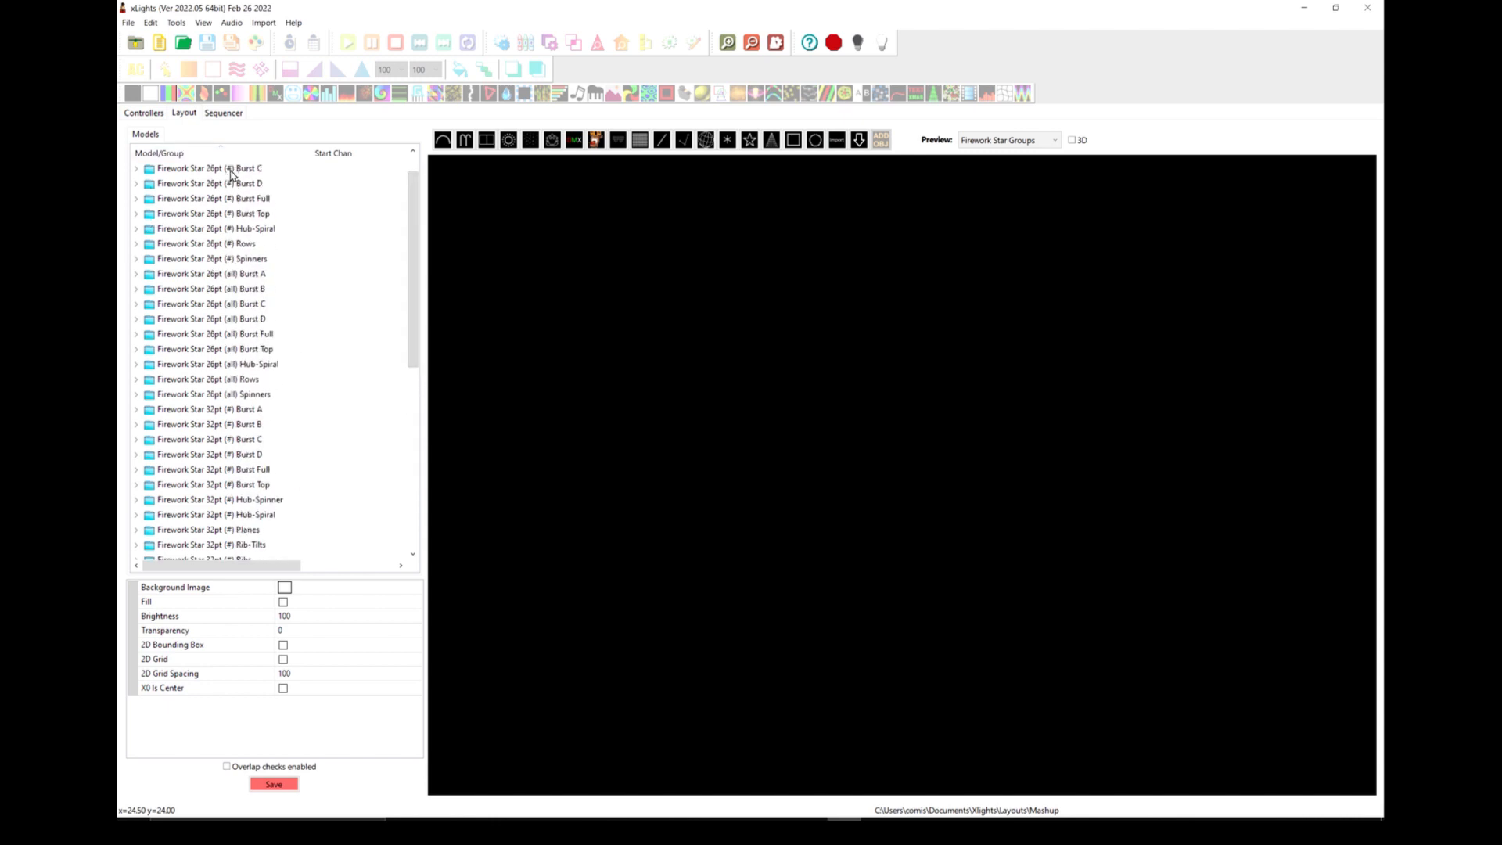
{"action": "left_click", "coordinate": [191, 171]}
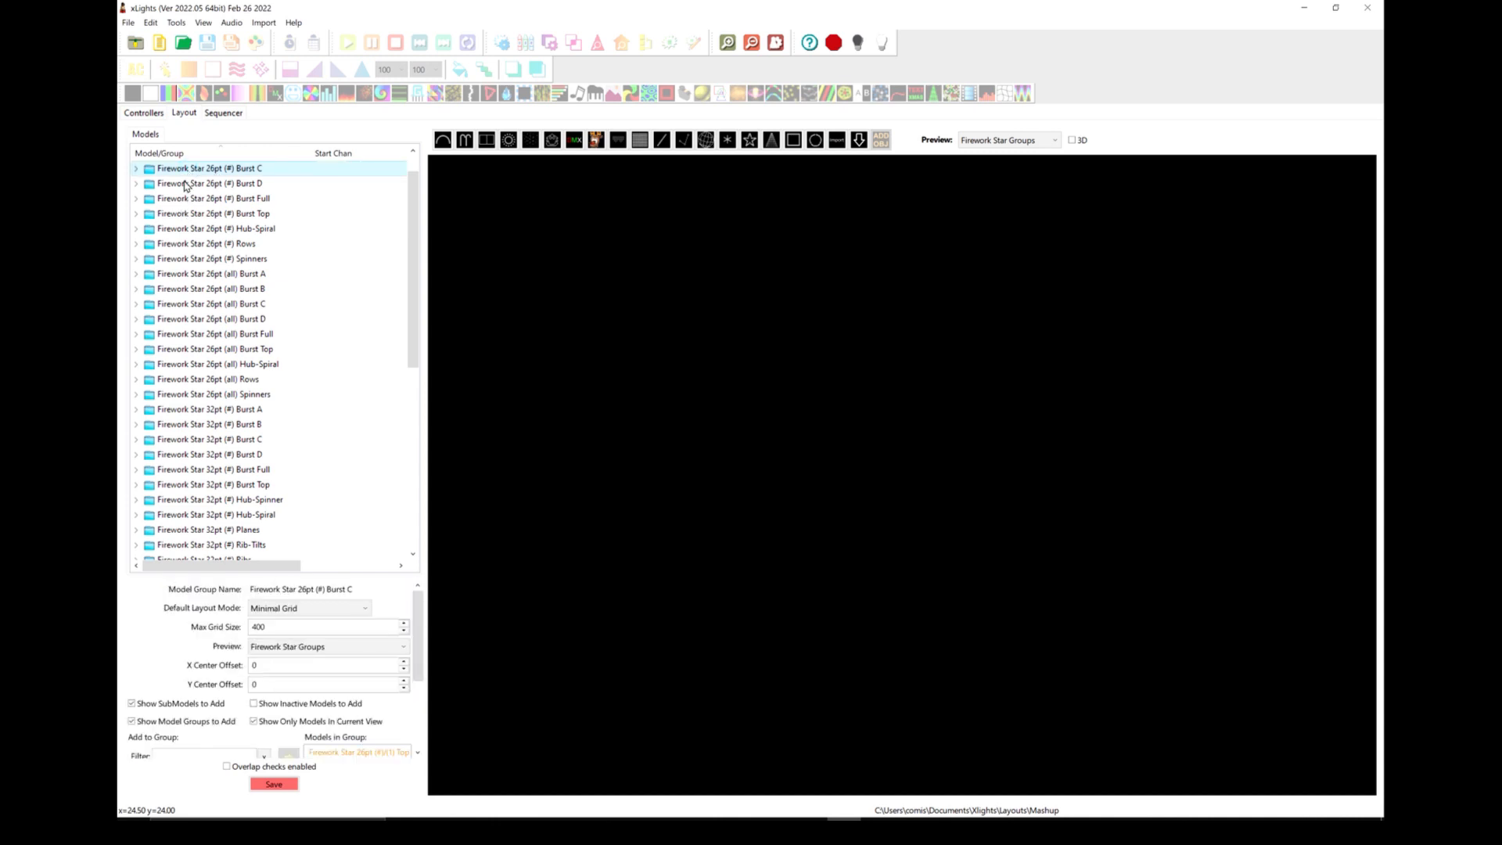
{"action": "scroll", "coordinate": [410, 249], "scroll_direction": "up", "scroll_amount": 1}
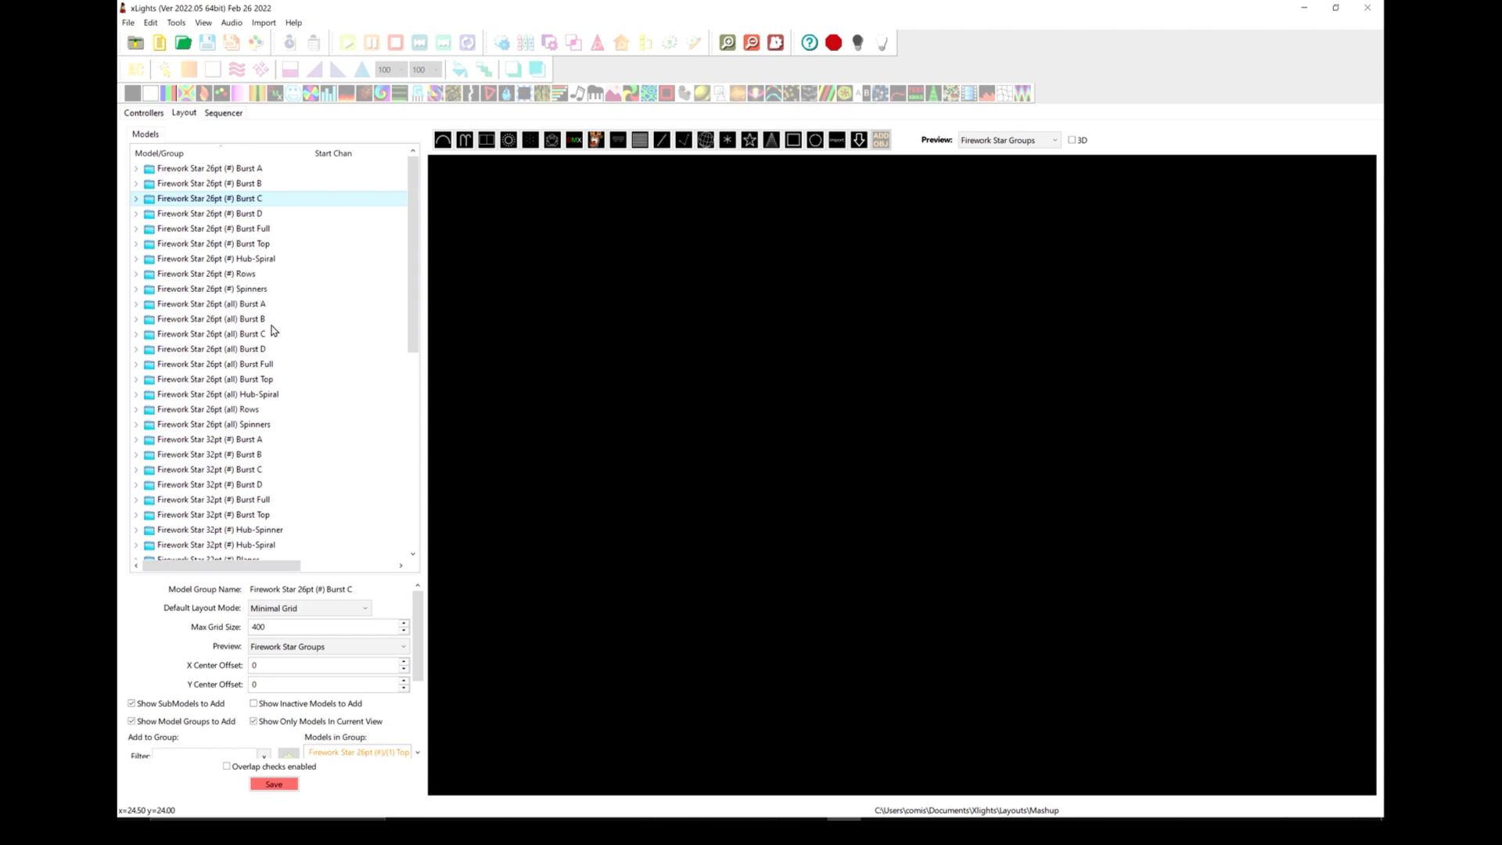
{"action": "left_click", "coordinate": [205, 169]}
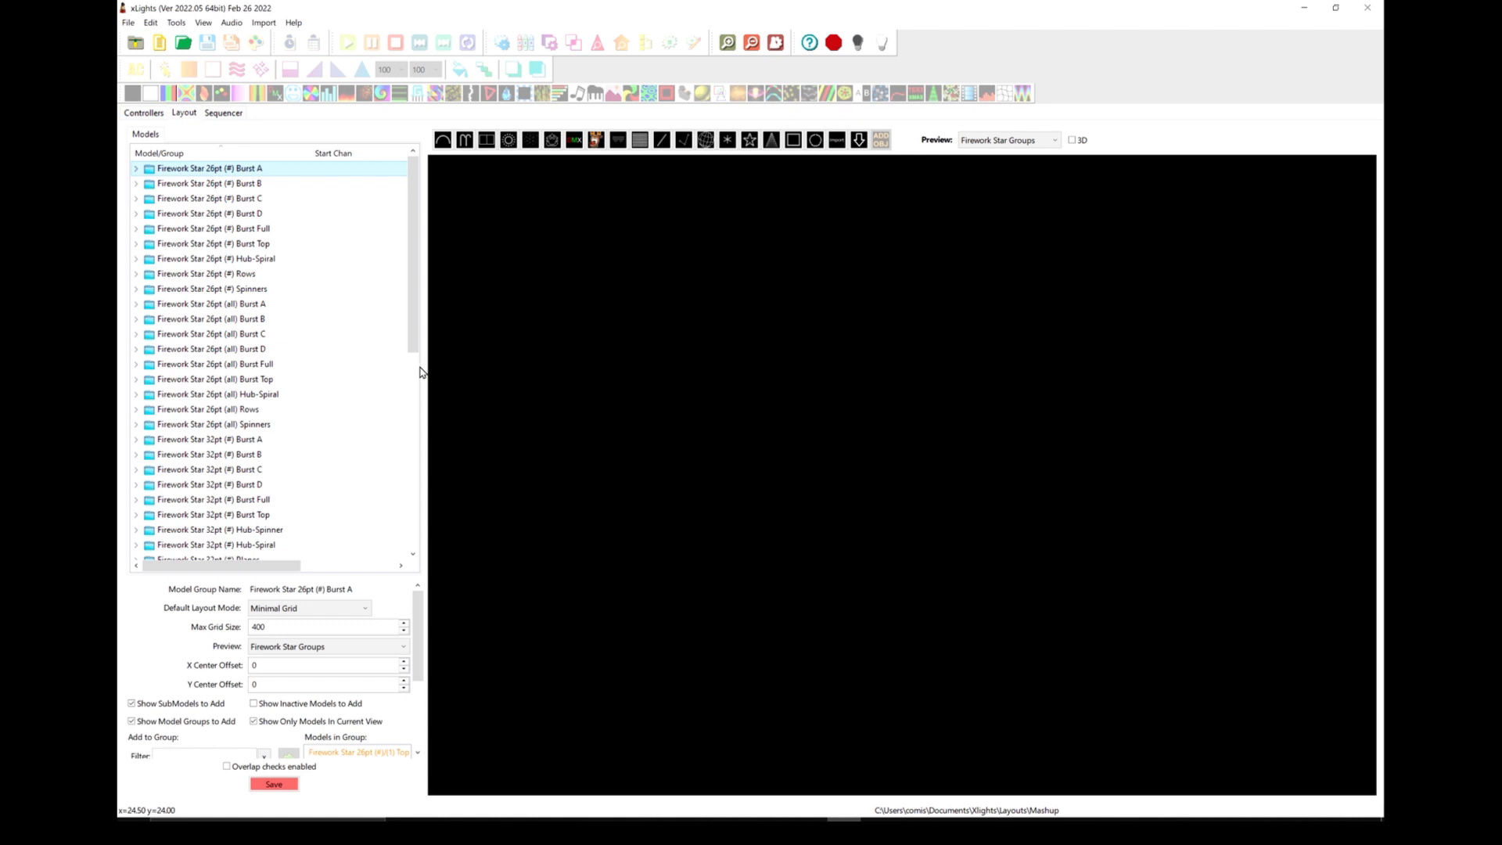
{"action": "left_click_drag", "start_coordinate": [414, 303], "coordinate": [423, 425]}
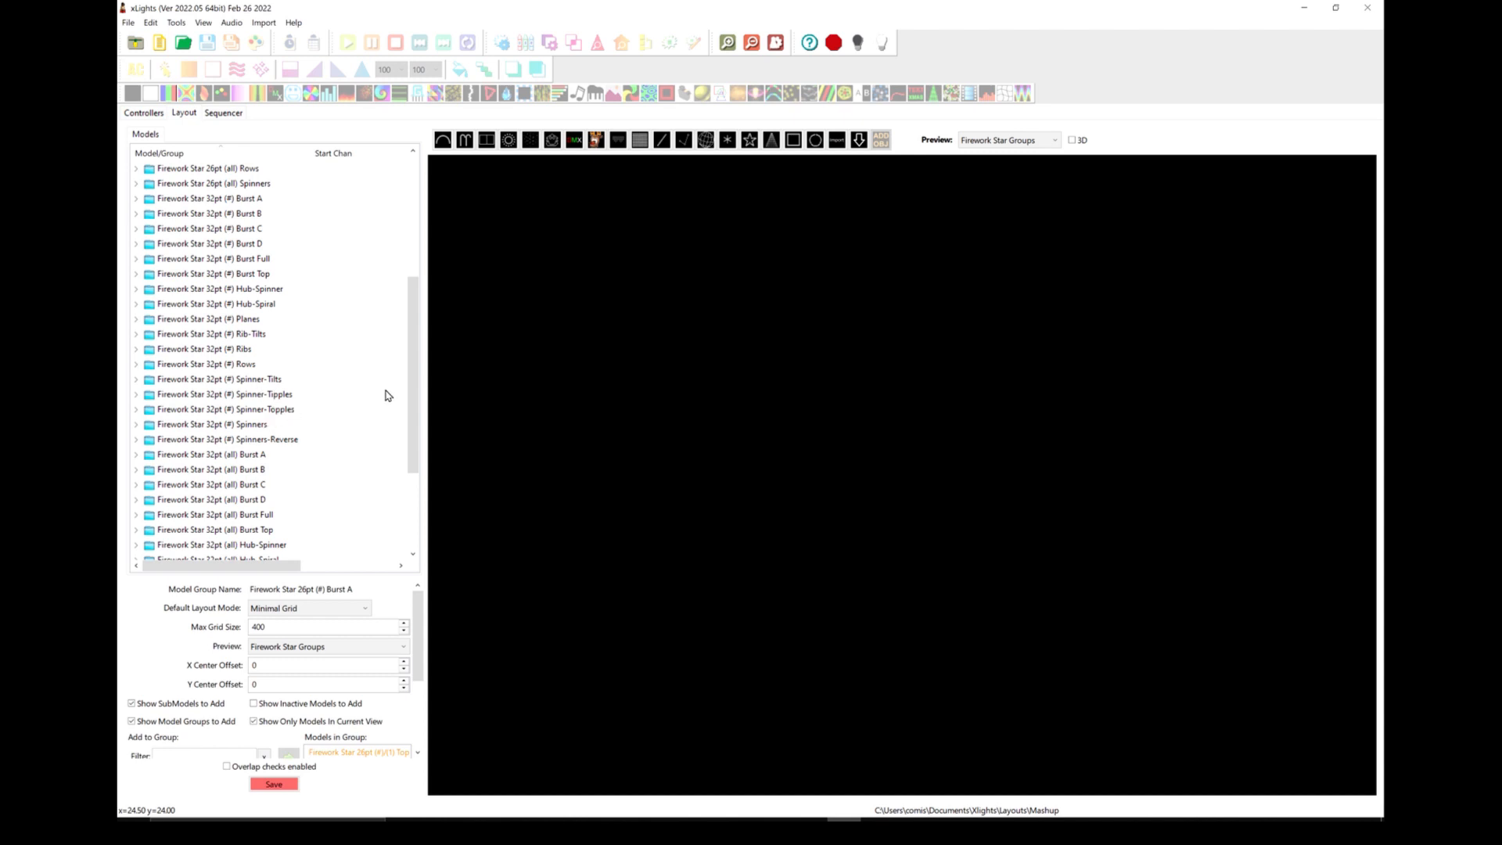
{"action": "left_click_drag", "start_coordinate": [415, 349], "coordinate": [414, 333]}
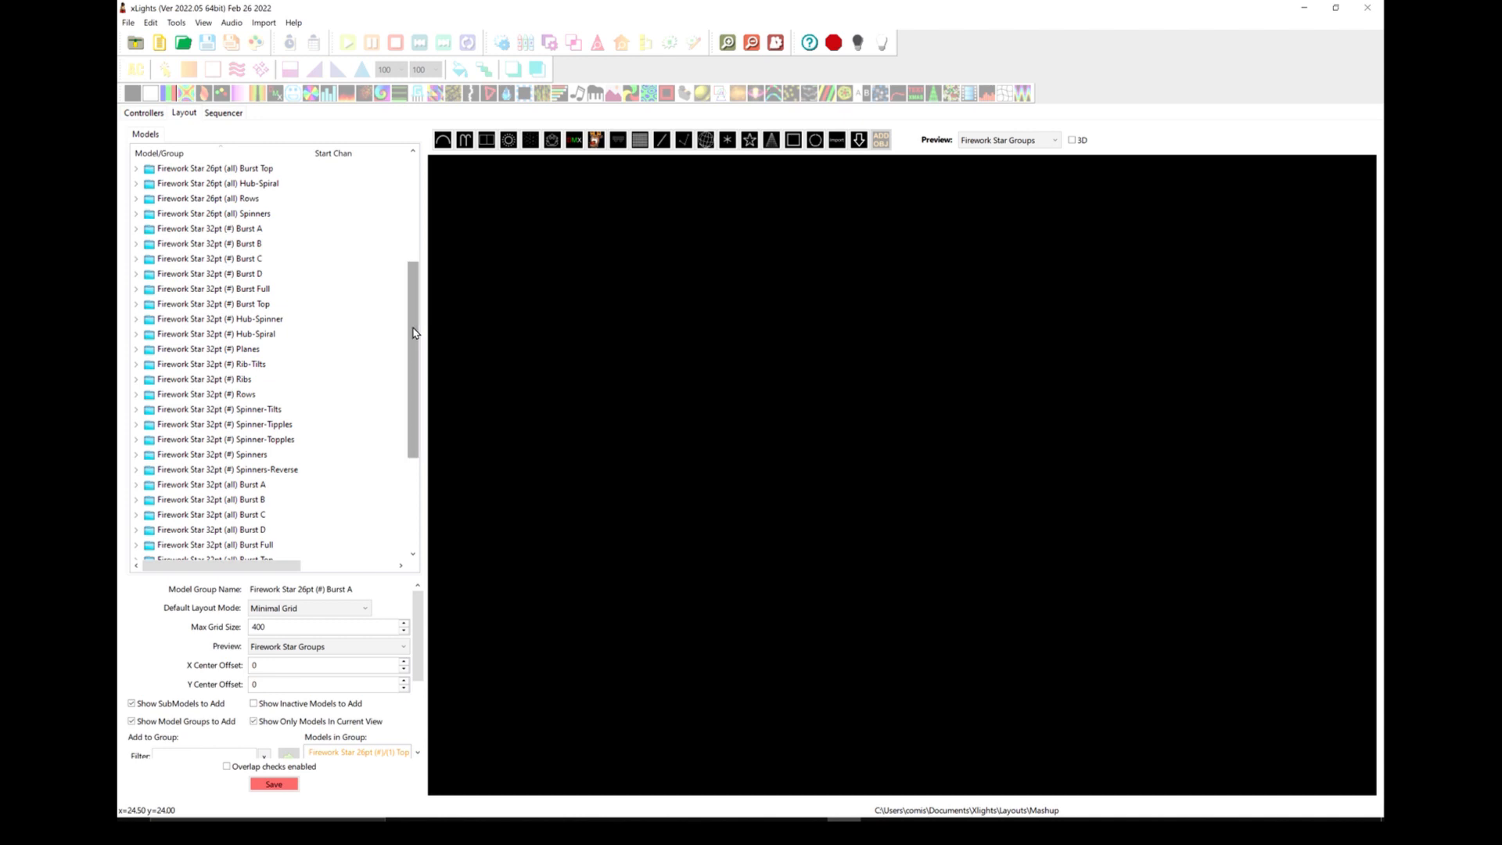
{"action": "left_click_drag", "start_coordinate": [415, 332], "coordinate": [415, 362]}
{"action": "left_click_drag", "start_coordinate": [414, 356], "coordinate": [421, 321]}
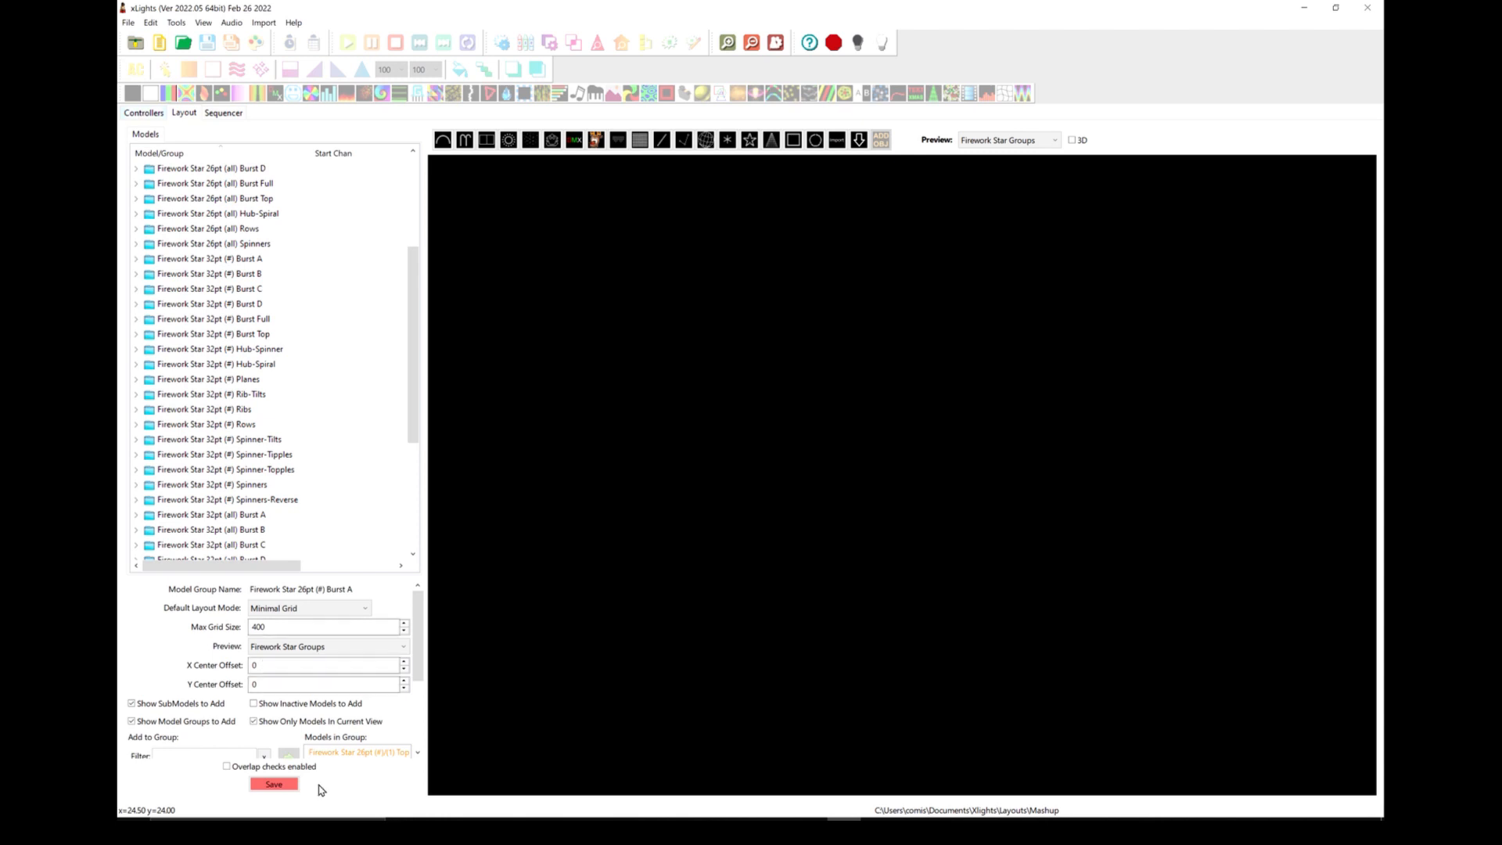
Save the layout and open the port visualiser of the KulpLights K4-PB controller.
{"action": "left_click", "coordinate": [275, 784]}
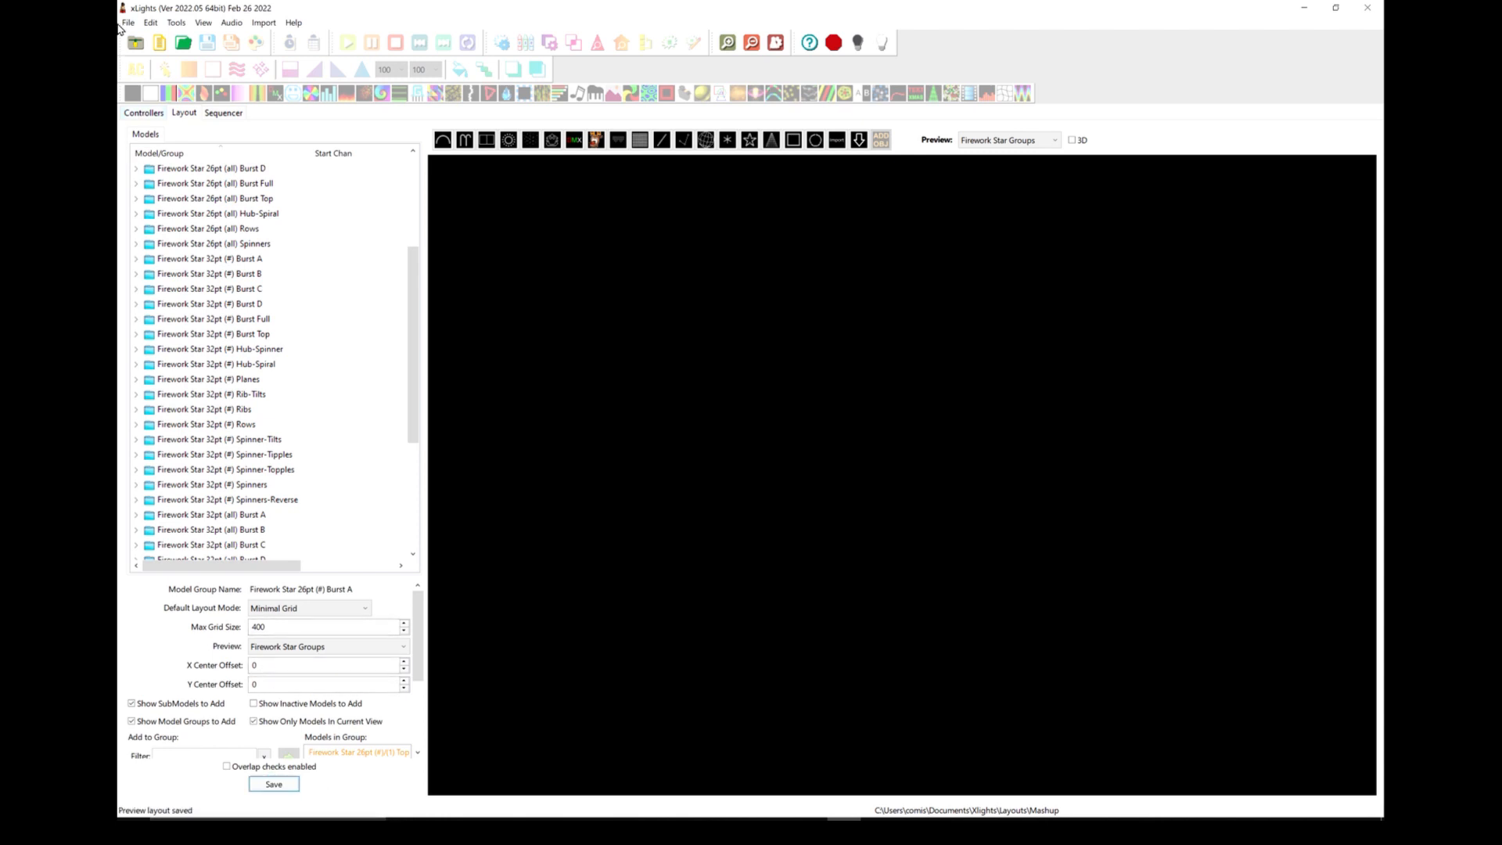
{"action": "left_click", "coordinate": [145, 115]}
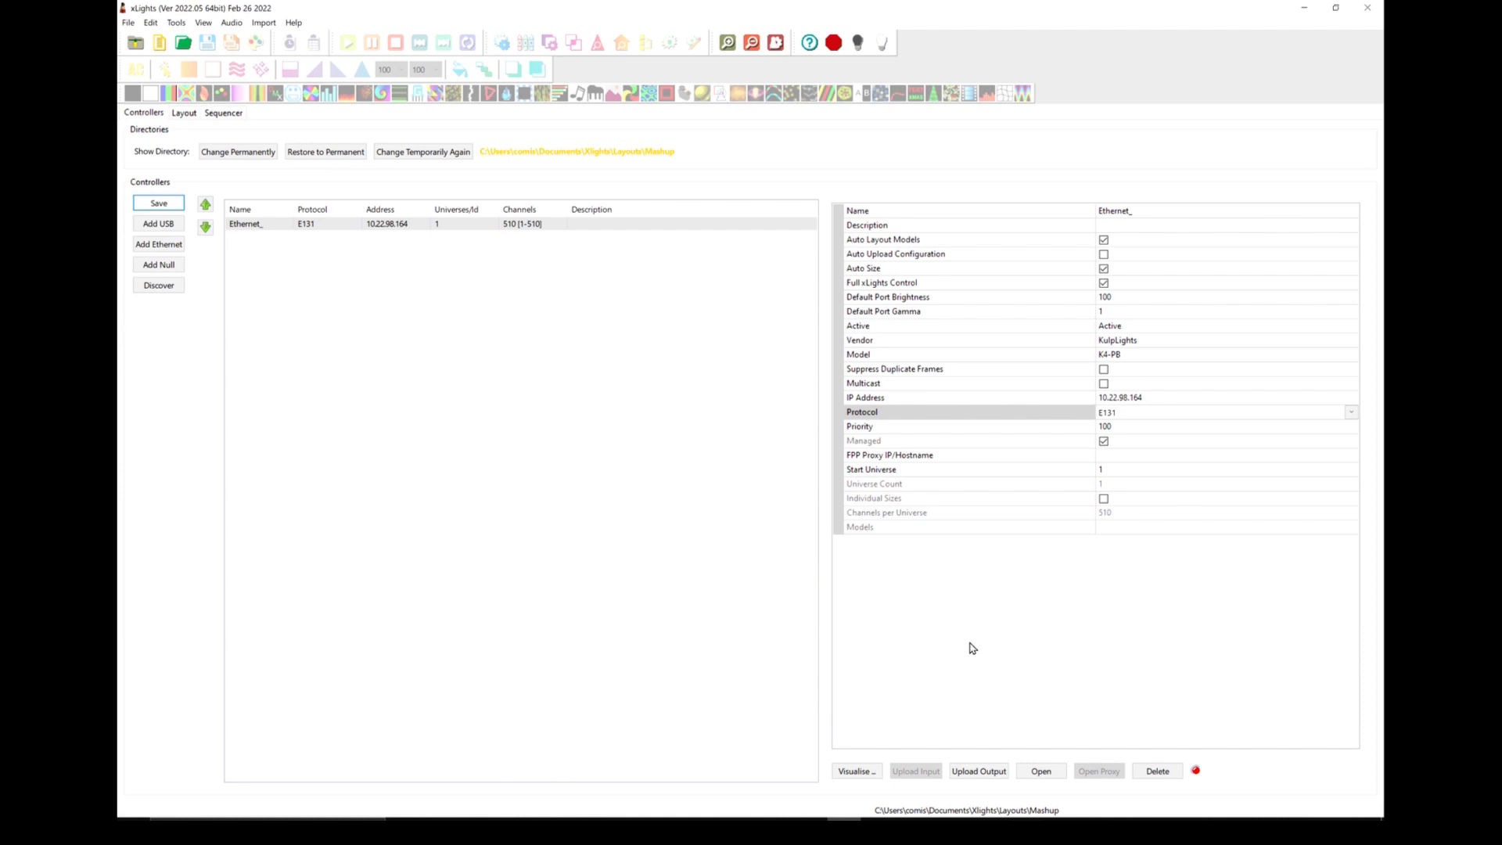
{"action": "left_click", "coordinate": [855, 772]}
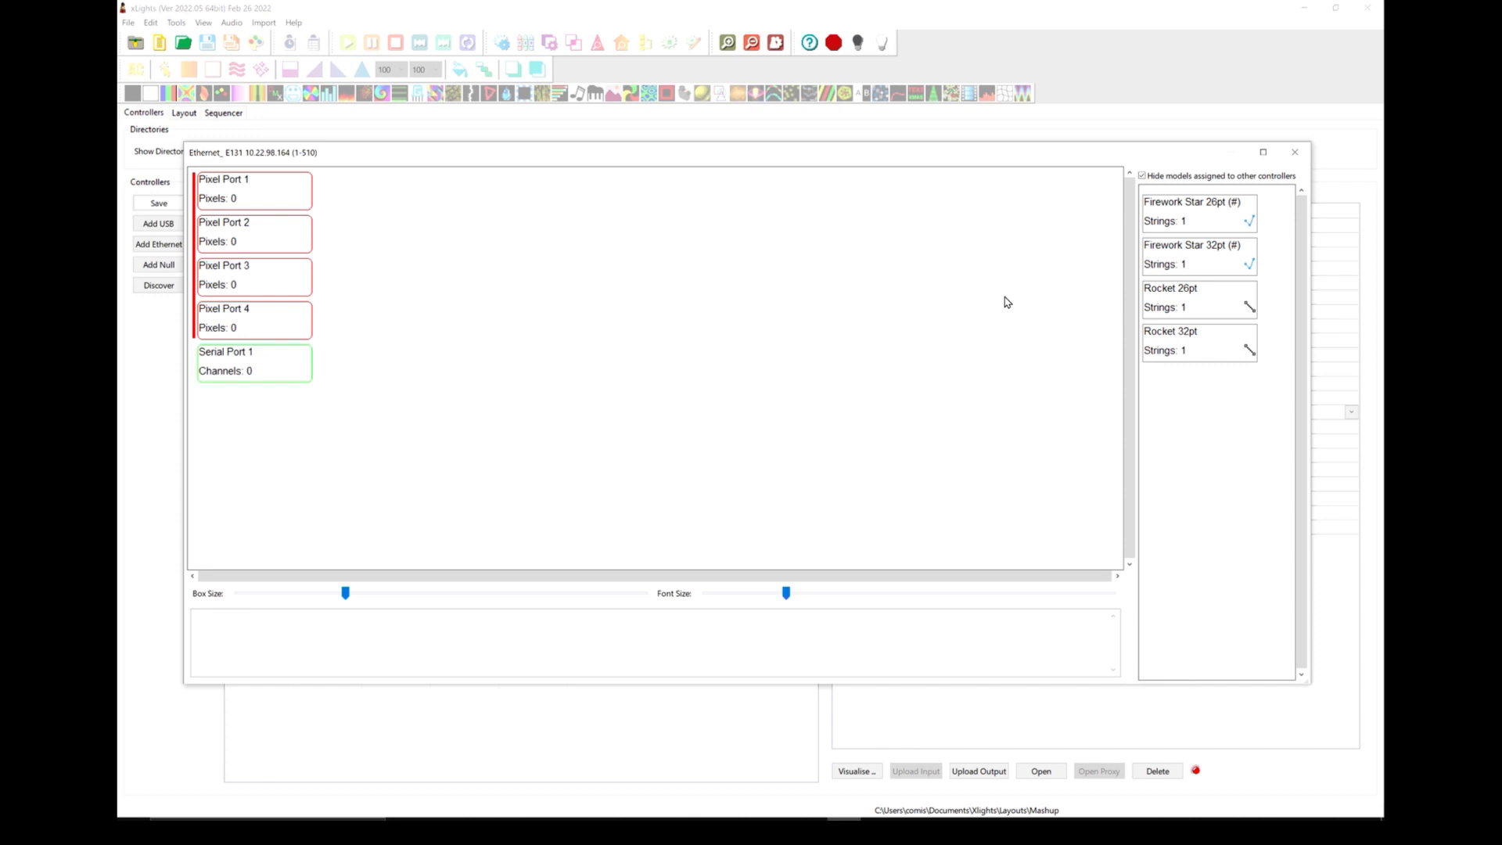
Assign Rocket 26pt followed by Firework Star 26pt (#) to Pixel Port 1.
{"action": "mouse_move", "coordinate": [1209, 266]}
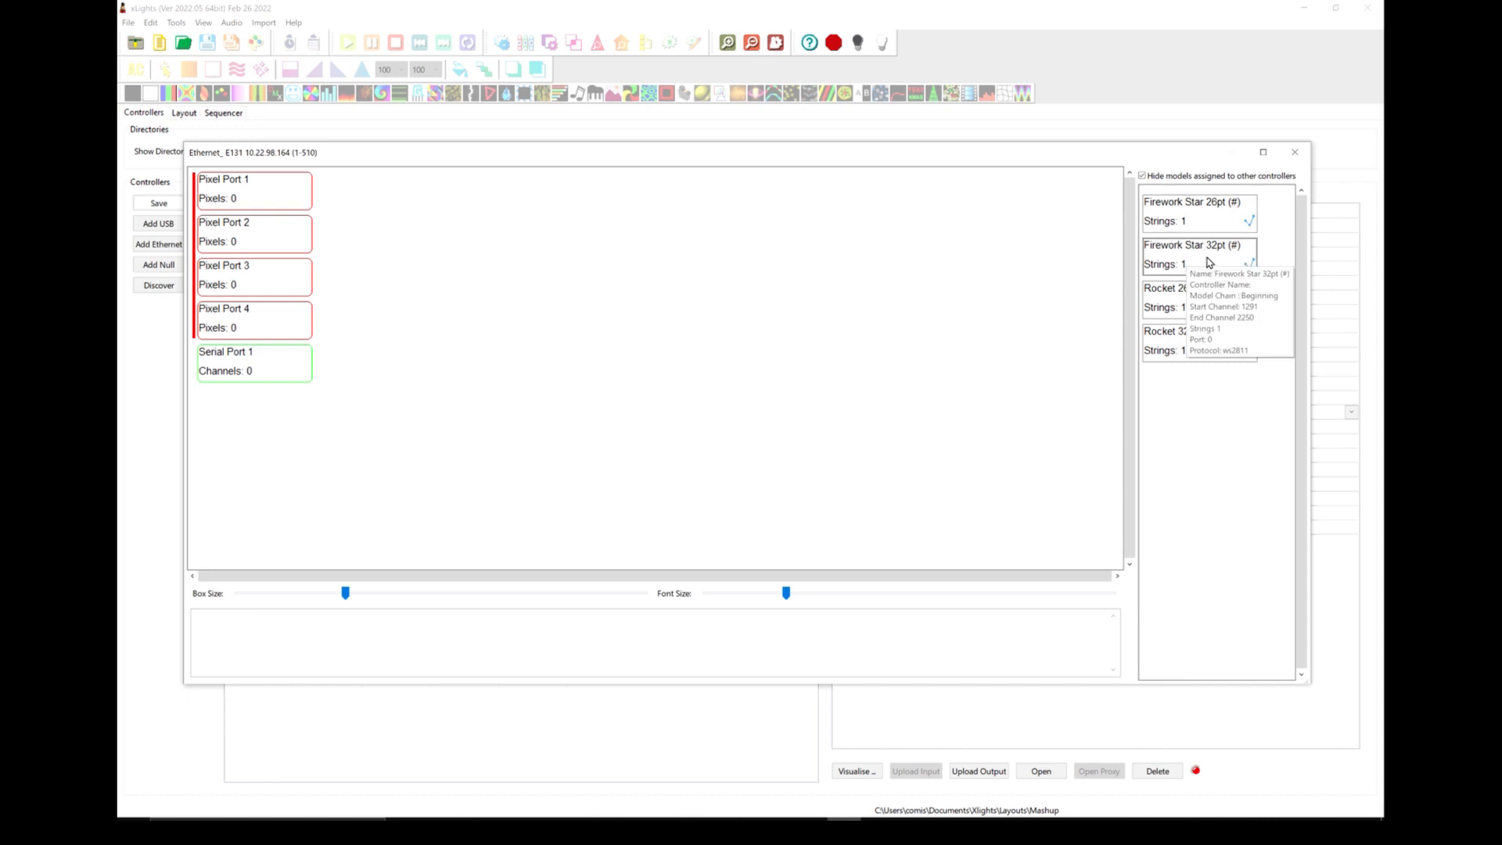
{"action": "left_click_drag", "start_coordinate": [1174, 301], "coordinate": [299, 187]}
{"action": "left_click_drag", "start_coordinate": [1190, 208], "coordinate": [486, 207]}
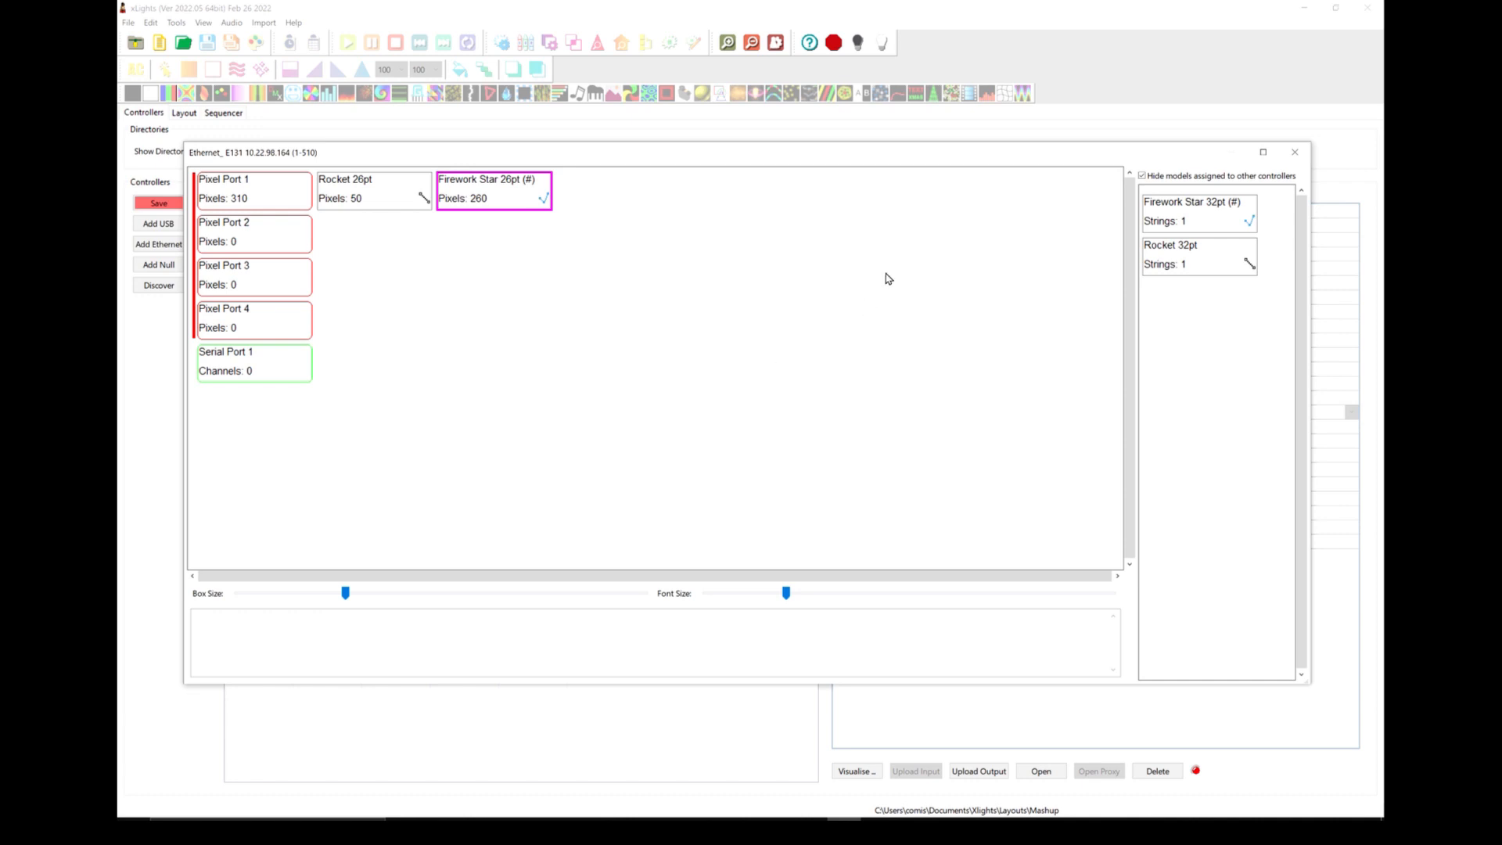
Assign Firework Star 32pt (#) to Pixel Port 4 and Rocket 32pt to Pixel Port 3, then close the visualiser.
{"action": "mouse_move", "coordinate": [1183, 210]}
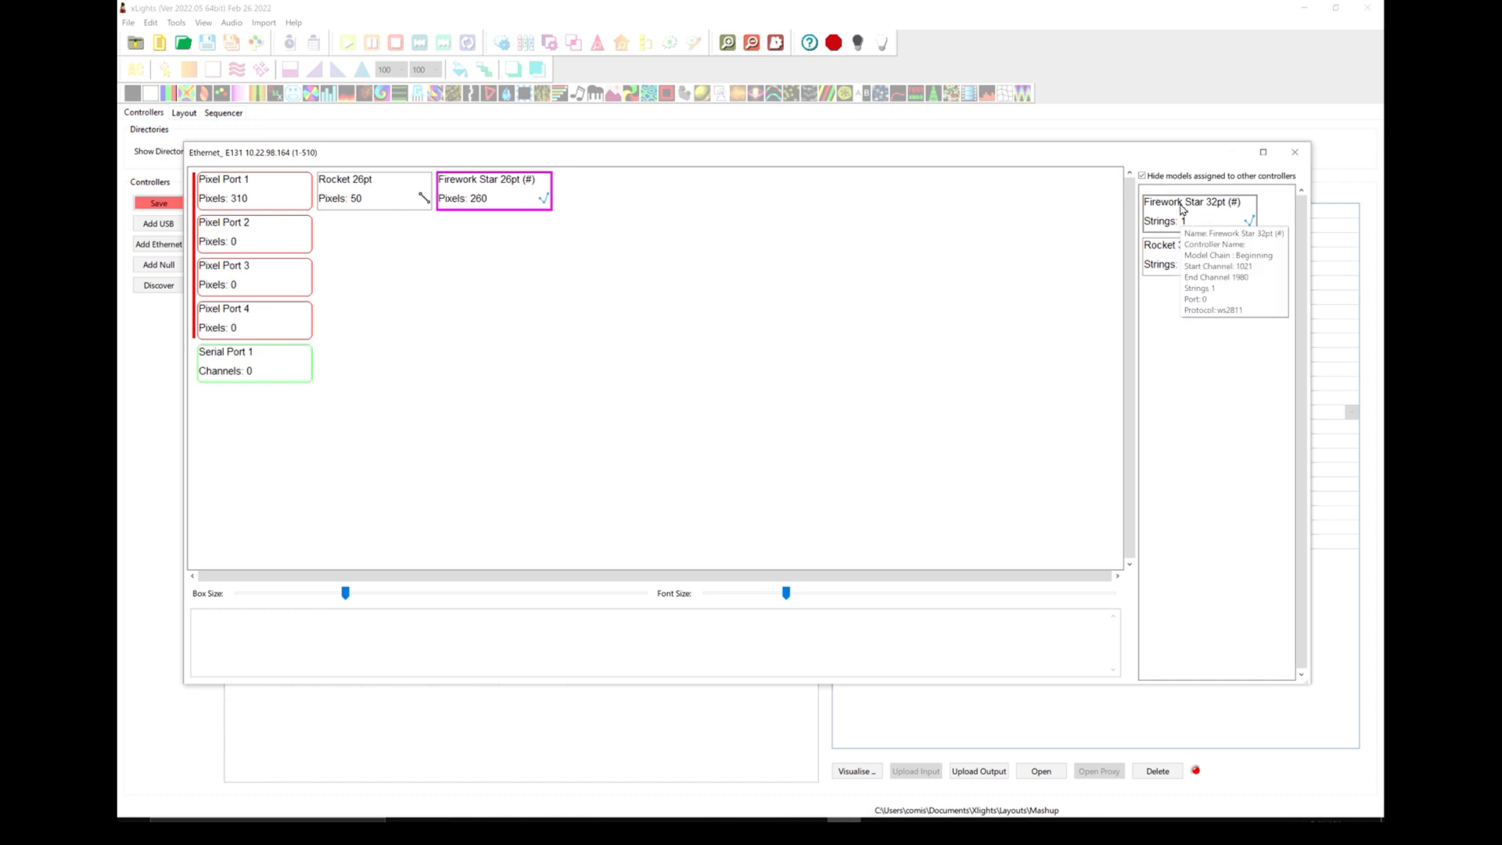
{"action": "left_click_drag", "start_coordinate": [1183, 209], "coordinate": [339, 298]}
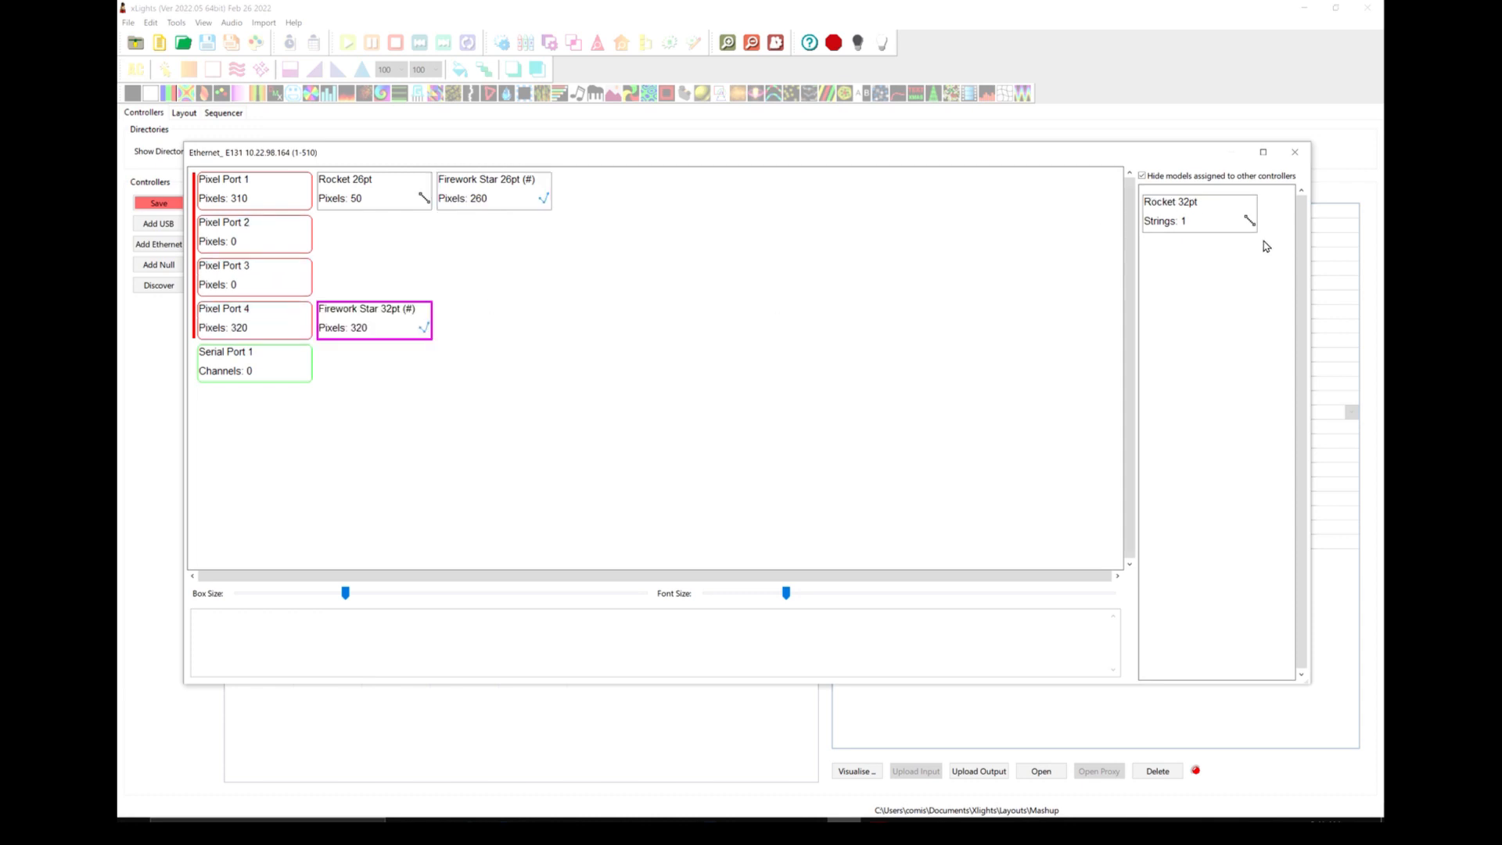
{"action": "left_click_drag", "start_coordinate": [1193, 216], "coordinate": [310, 270]}
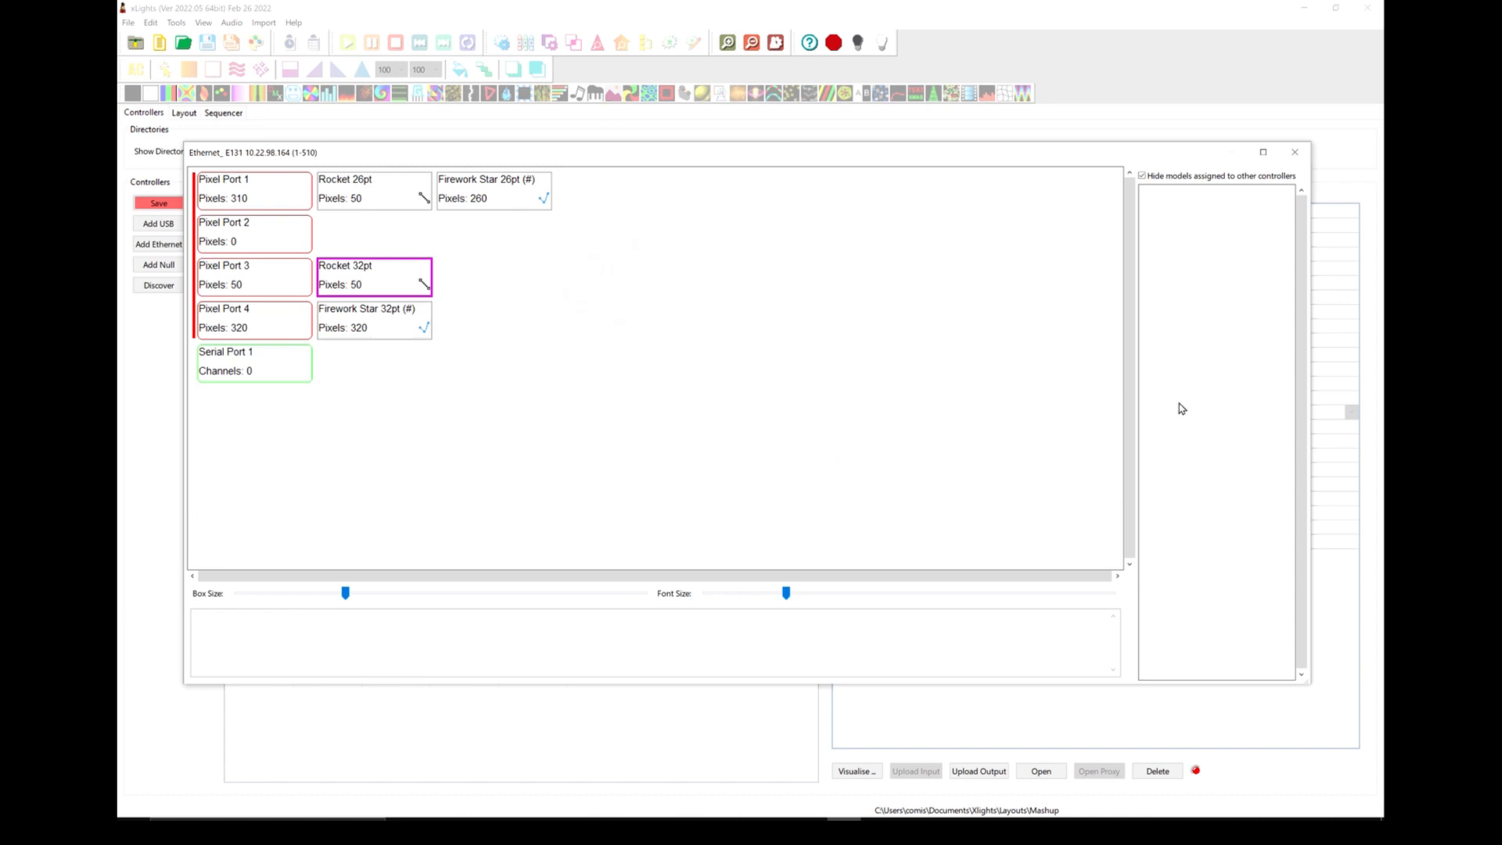
{"action": "left_click", "coordinate": [1295, 154]}
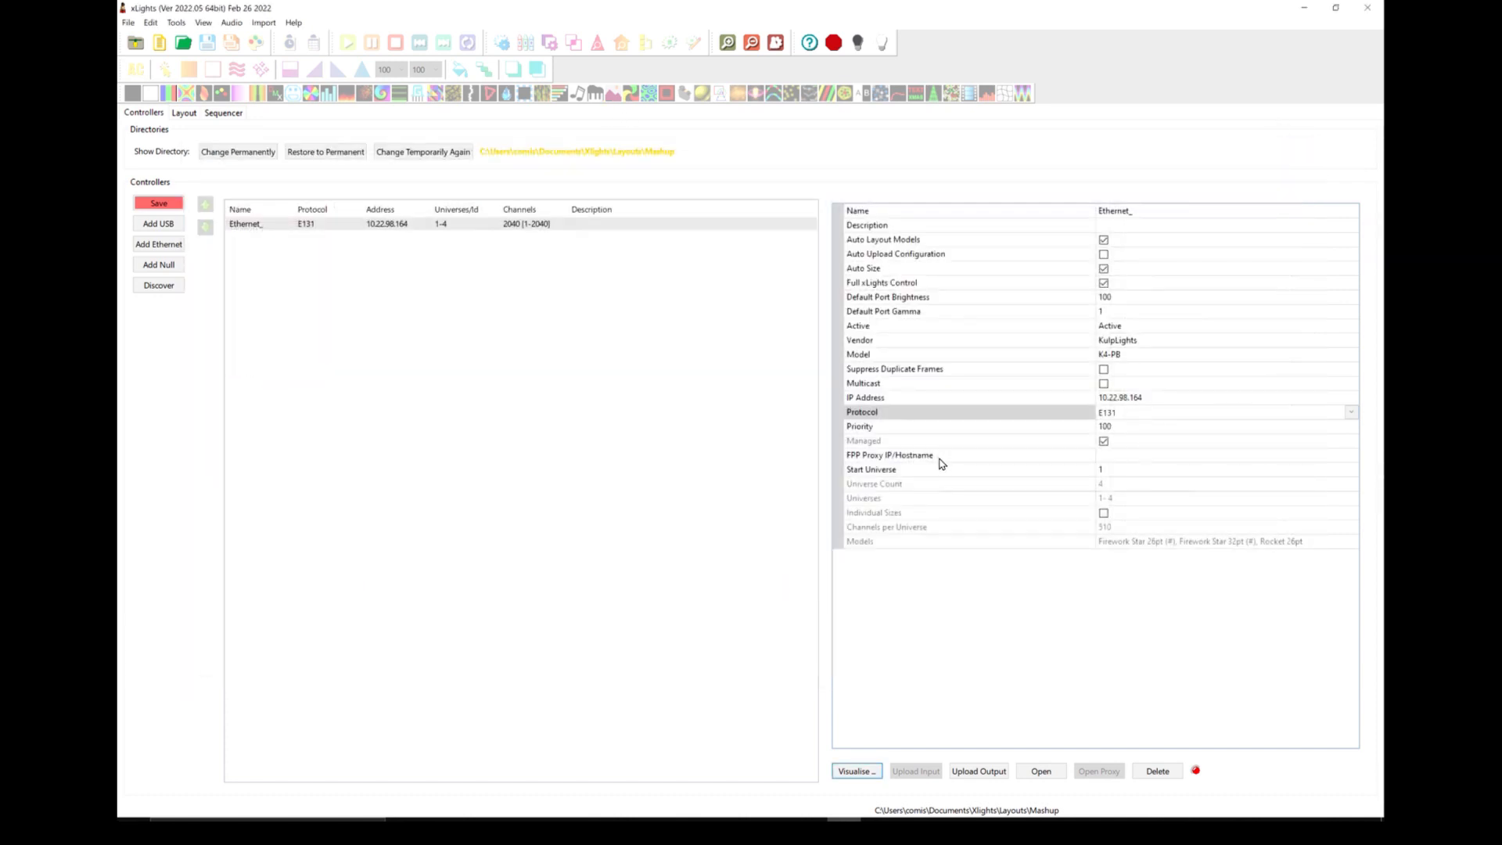
Upload the output configuration to the KulpLights controller and check its K4-PB channel outputs in the controller's FPP web interface.
{"action": "left_click", "coordinate": [986, 773]}
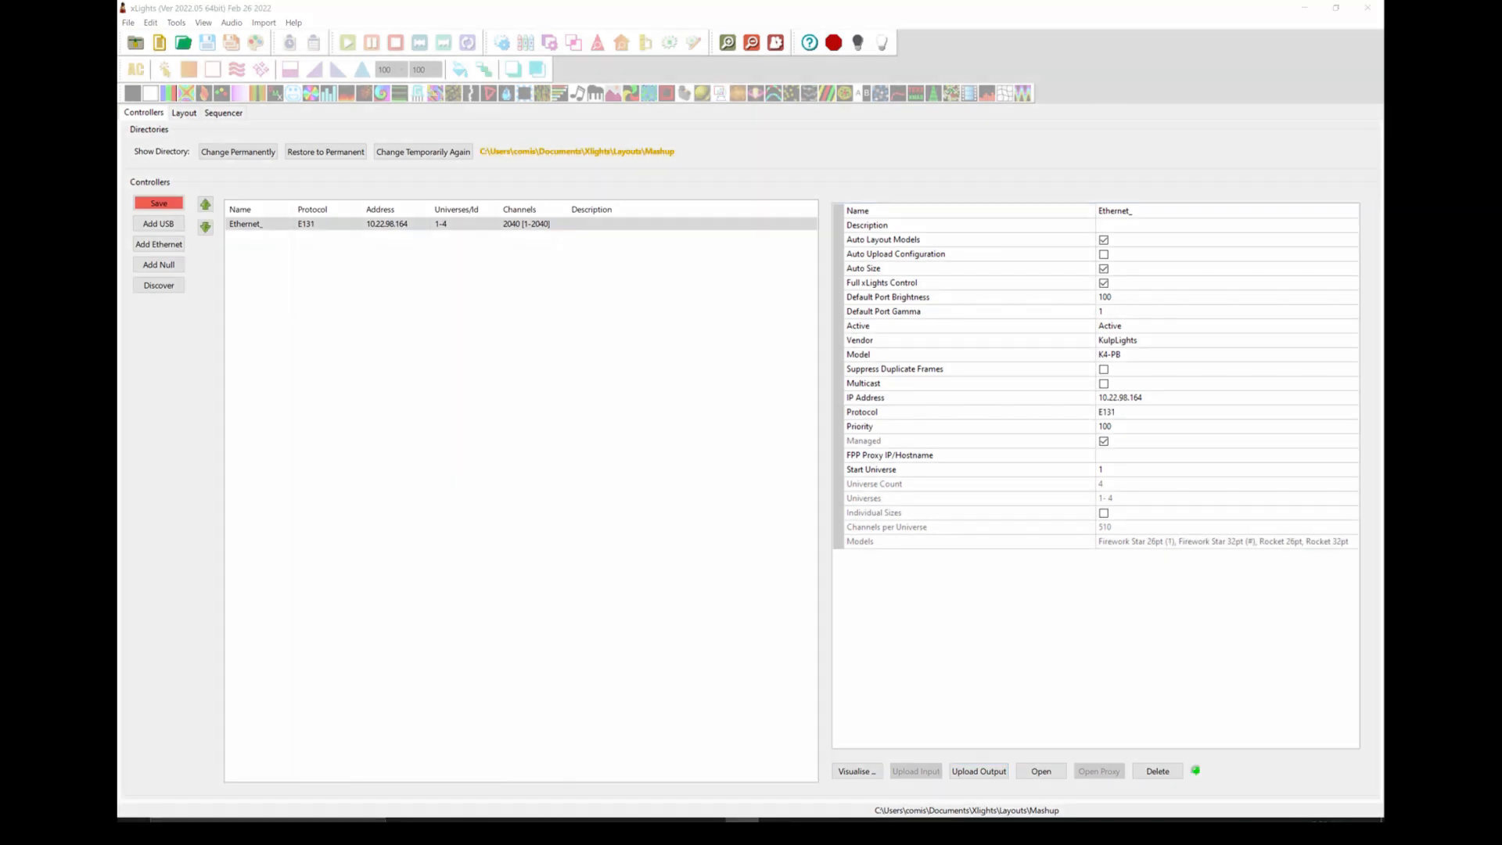
{"action": "left_click", "coordinate": [387, 224]}
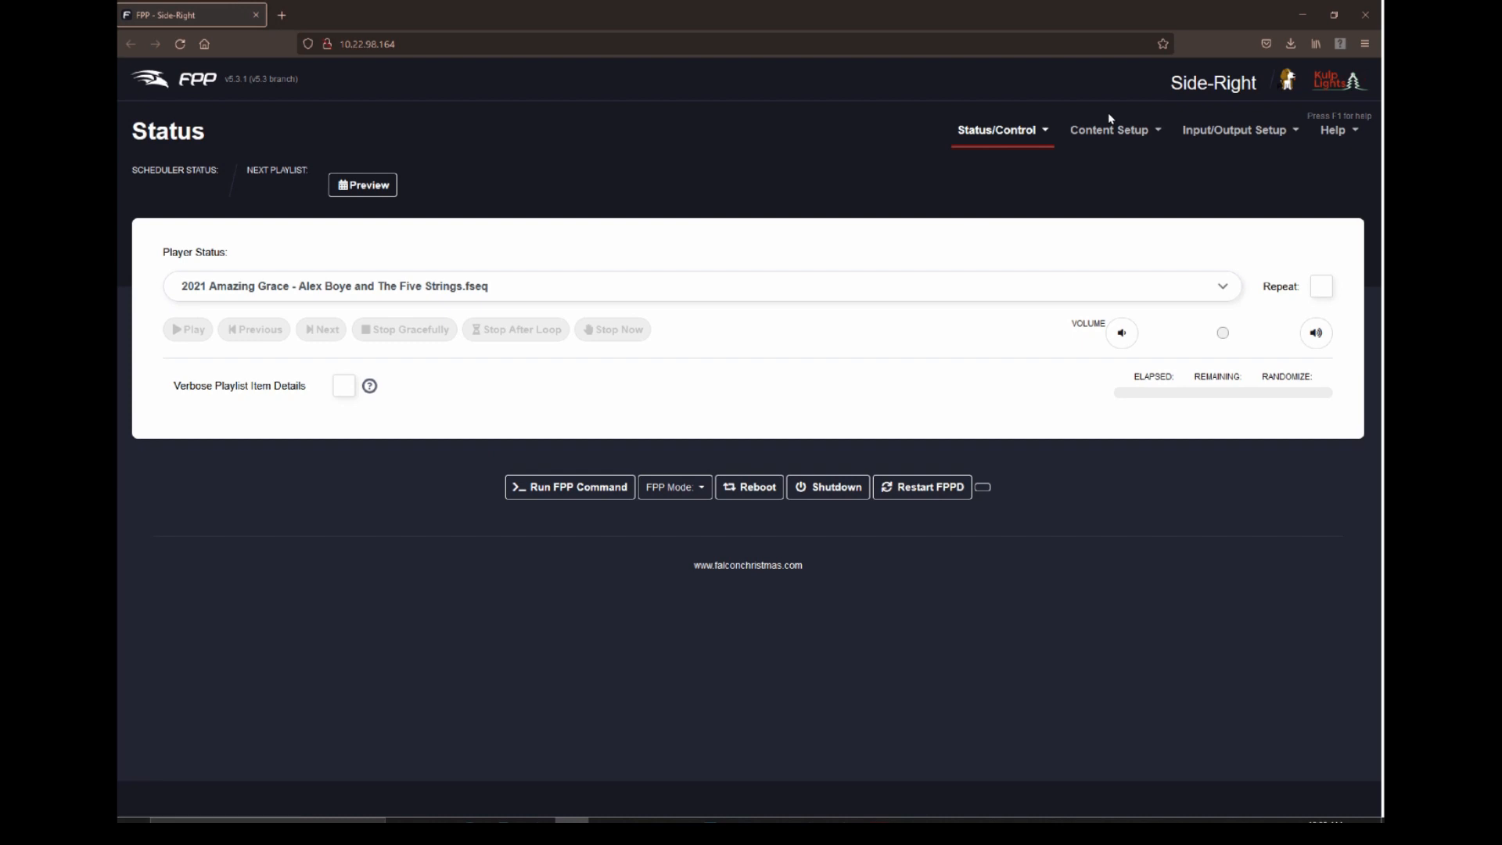
{"action": "left_click", "coordinate": [1216, 135]}
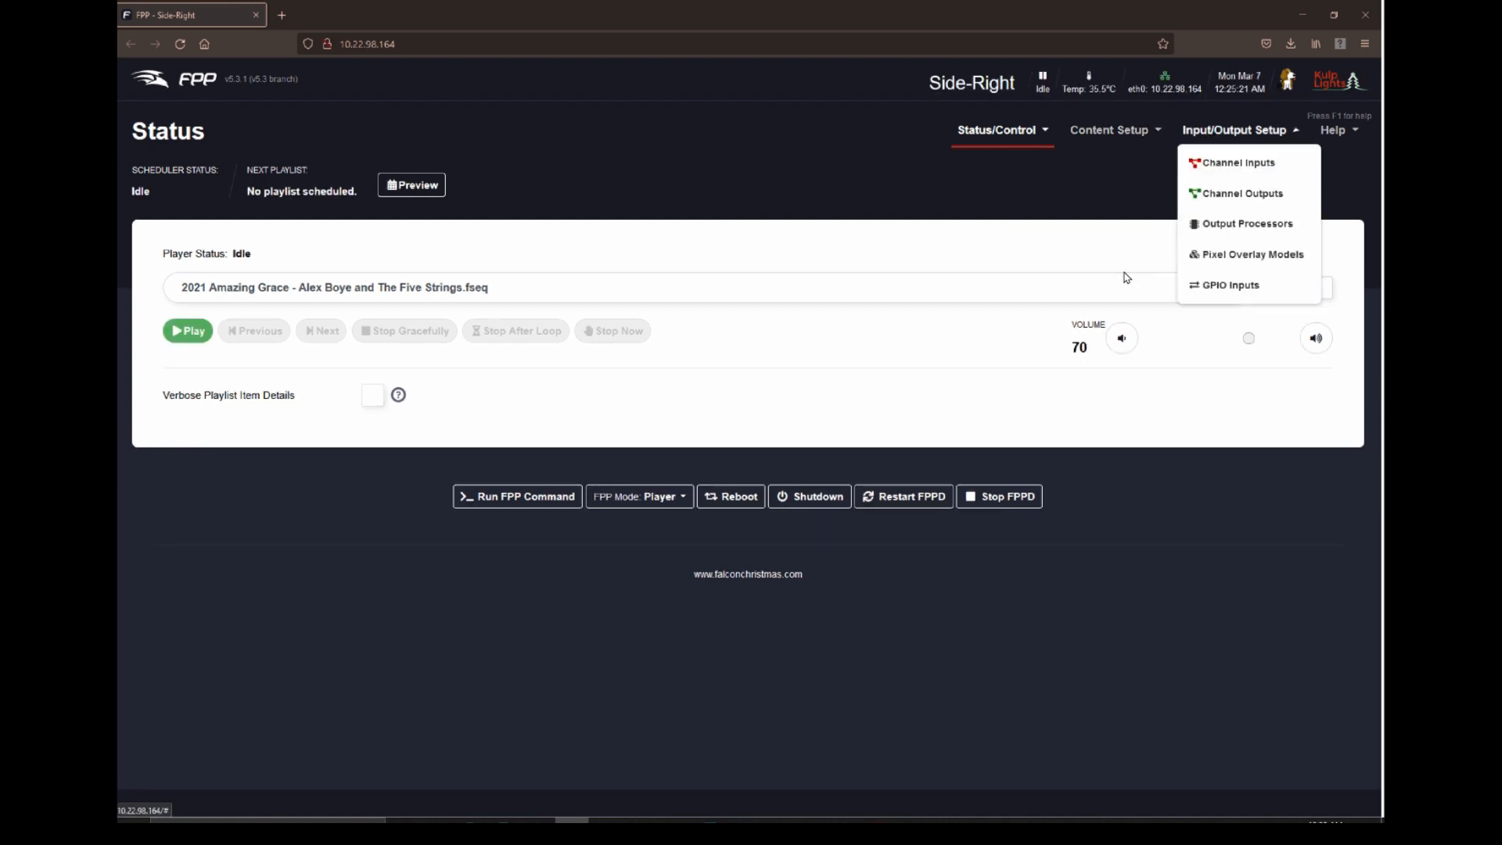
{"action": "left_click", "coordinate": [1234, 195]}
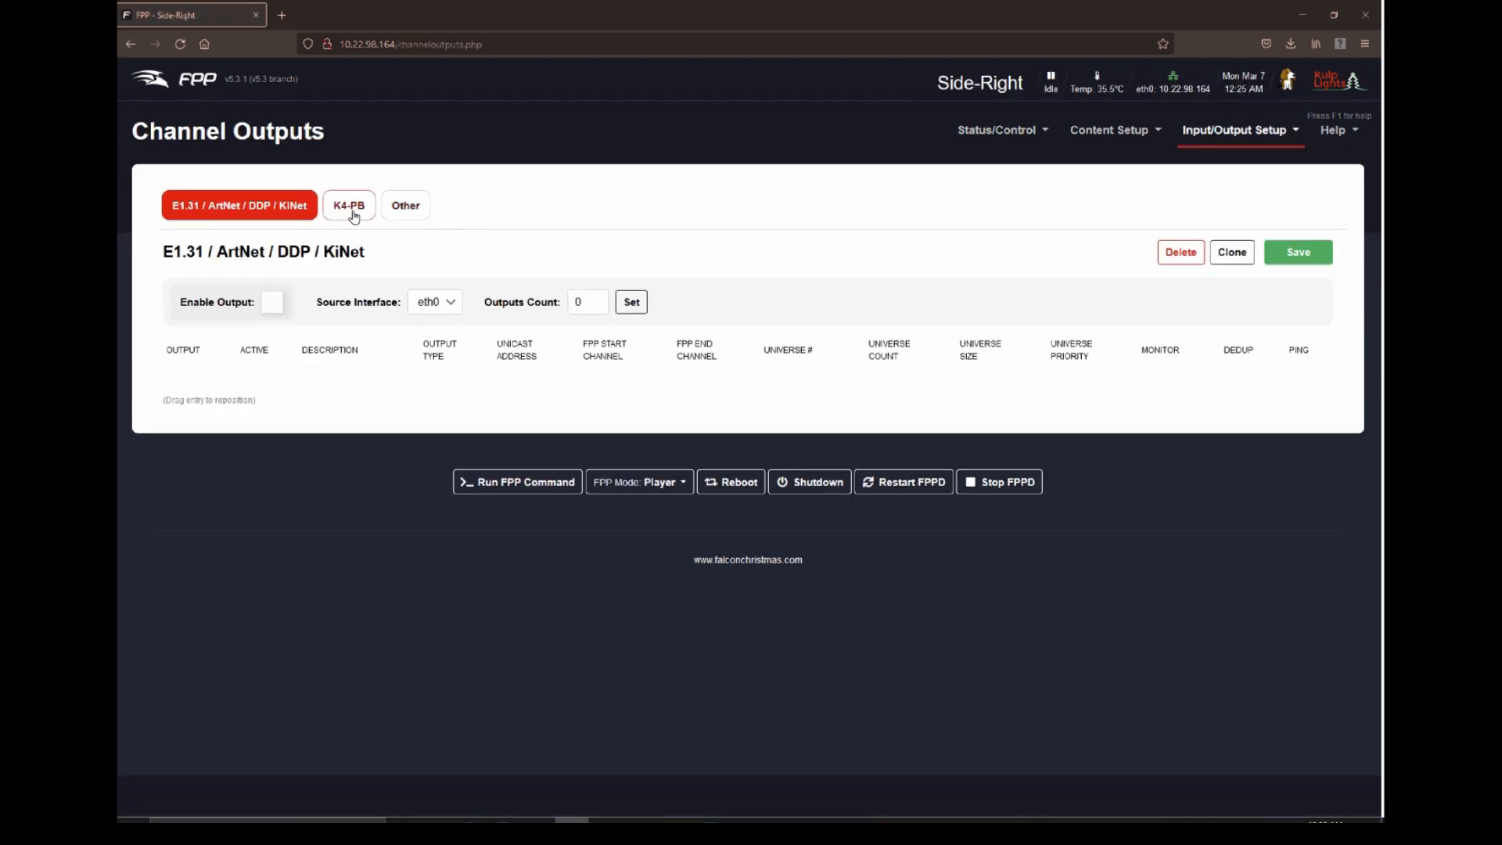
{"action": "left_click", "coordinate": [349, 205]}
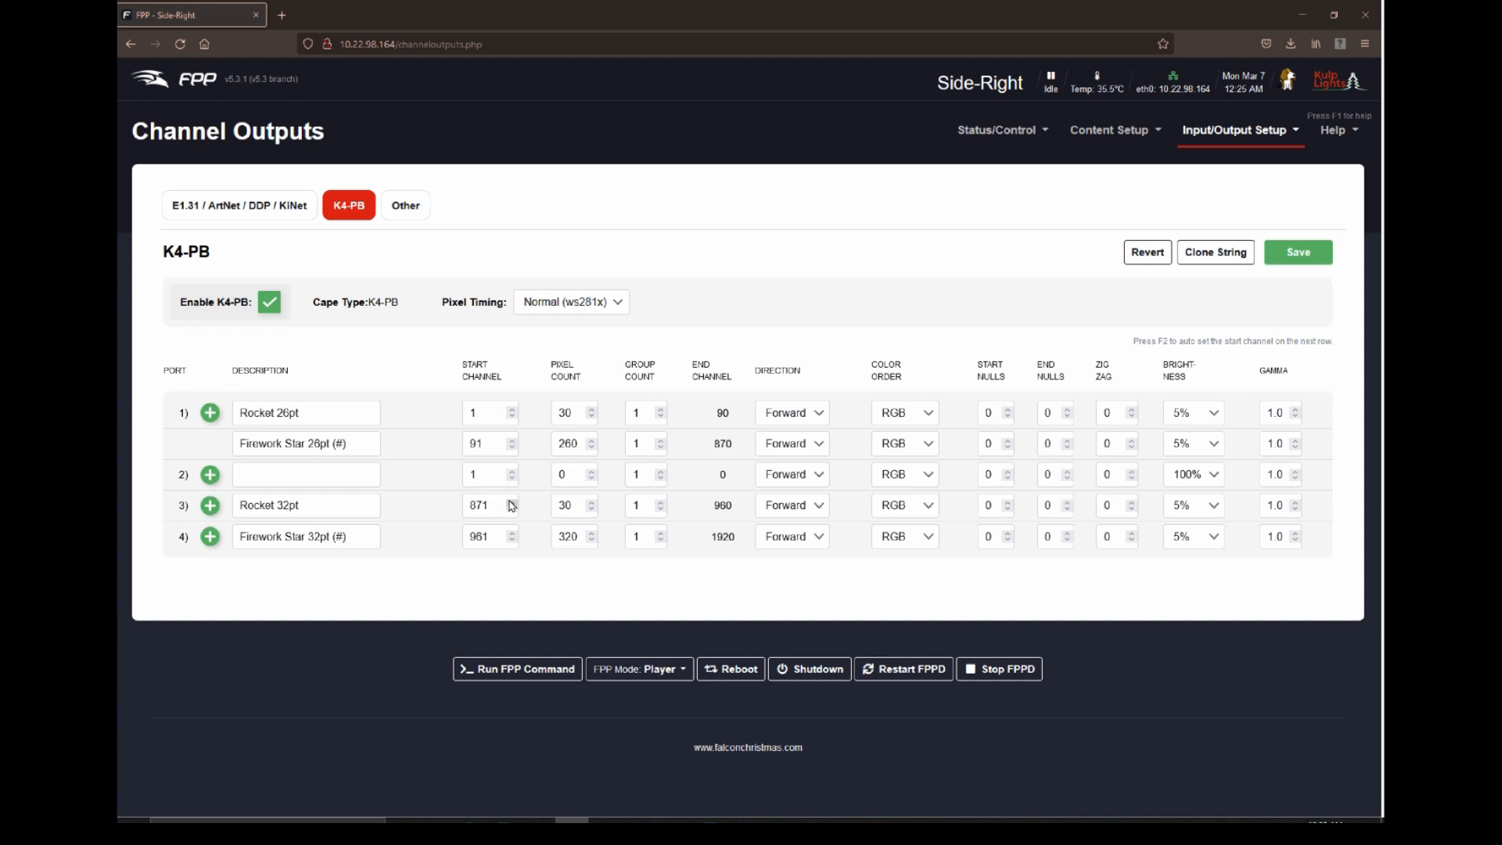
{"action": "mouse_move", "coordinate": [233, 452]}
{"action": "mouse_move", "coordinate": [474, 439]}
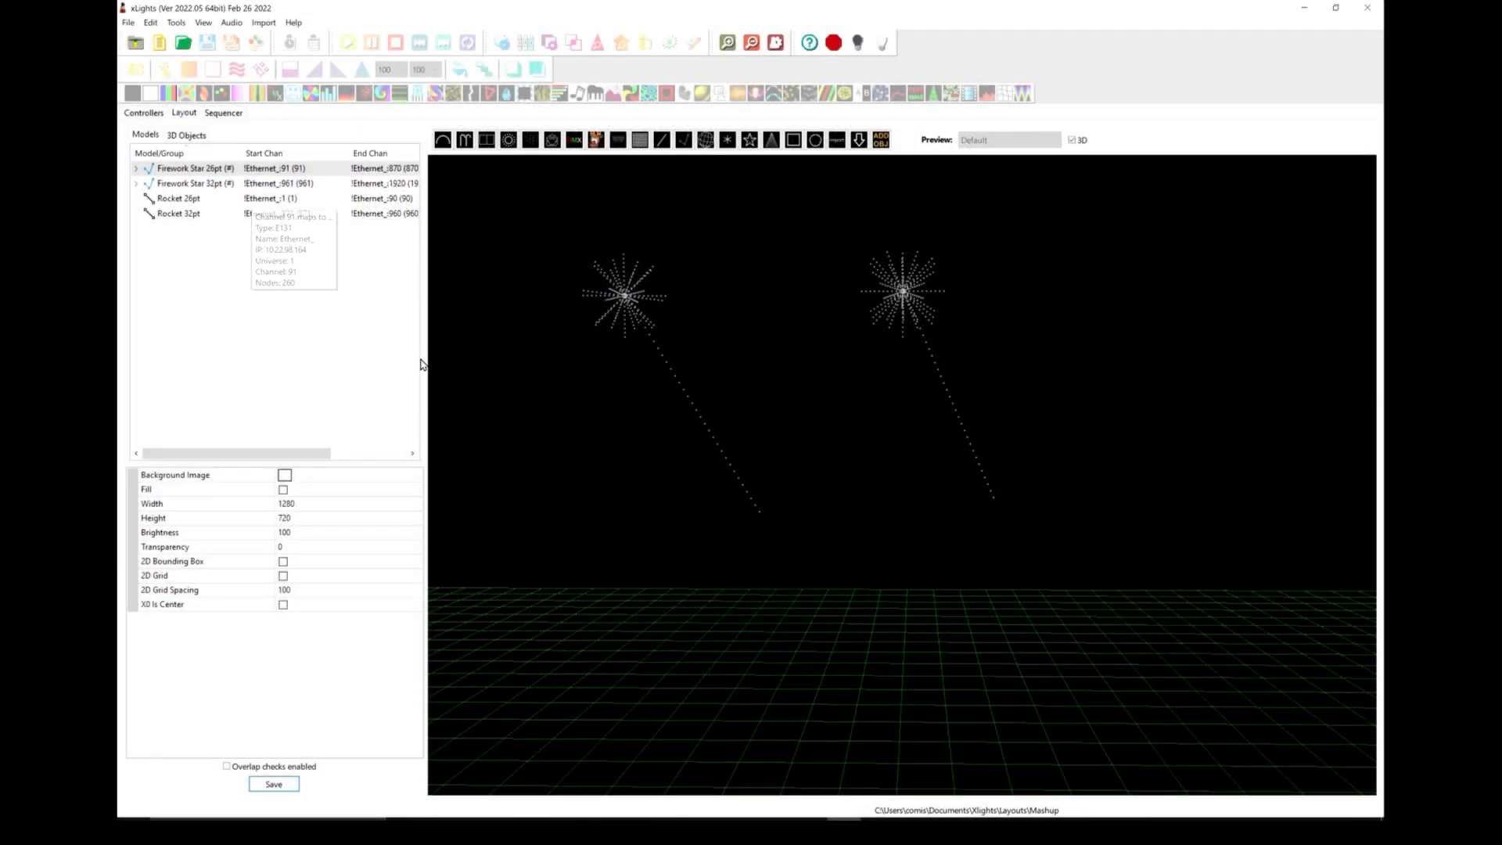
Open the XYZ 26pt sequence from the Firework Star layouts folder in the xLights sequencer and render it.
{"action": "left_click", "coordinate": [230, 114]}
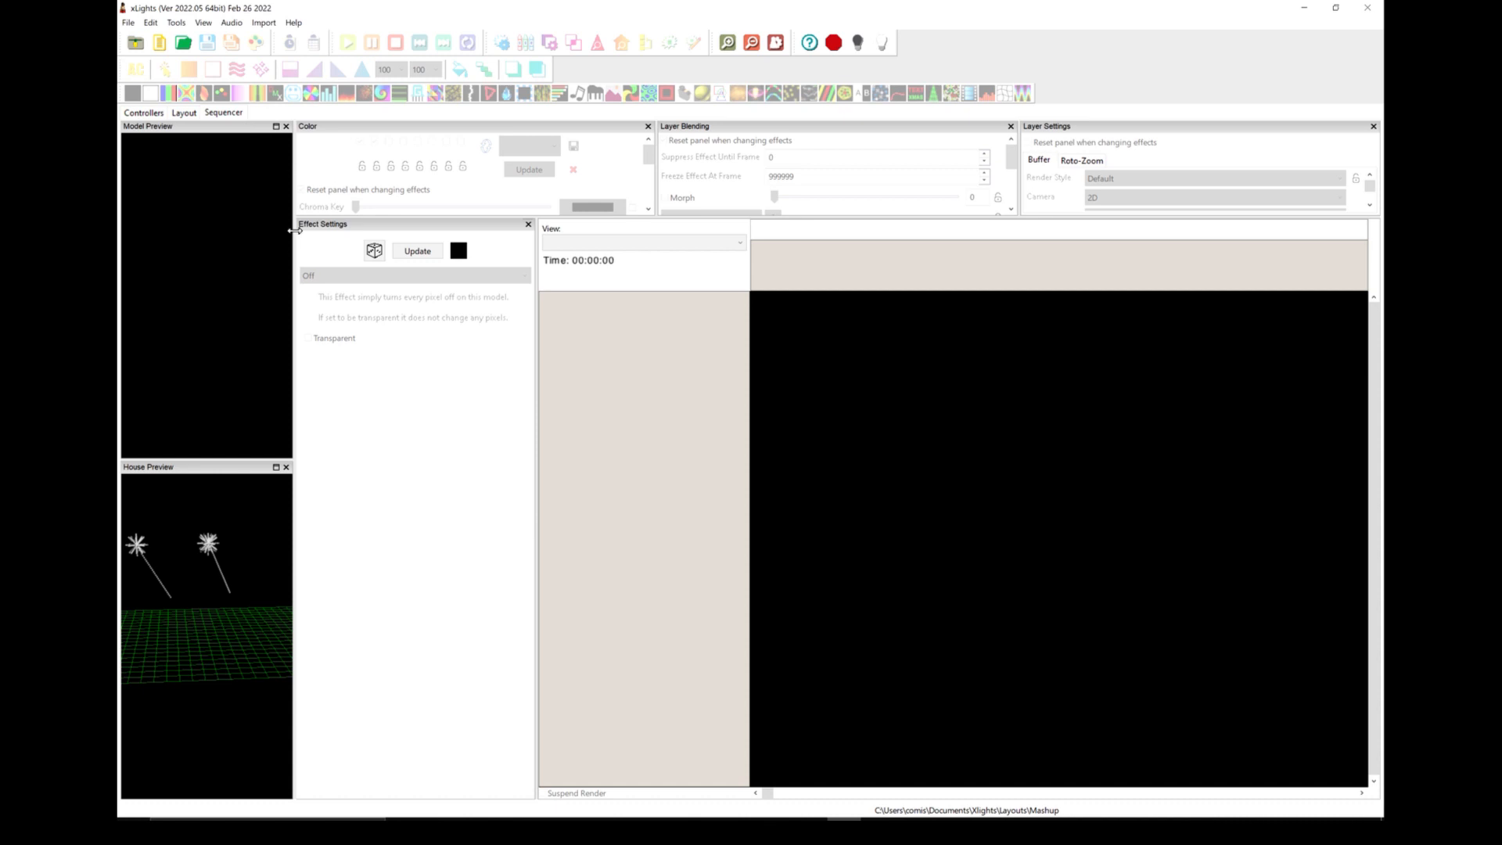
{"action": "left_click", "coordinate": [128, 23]}
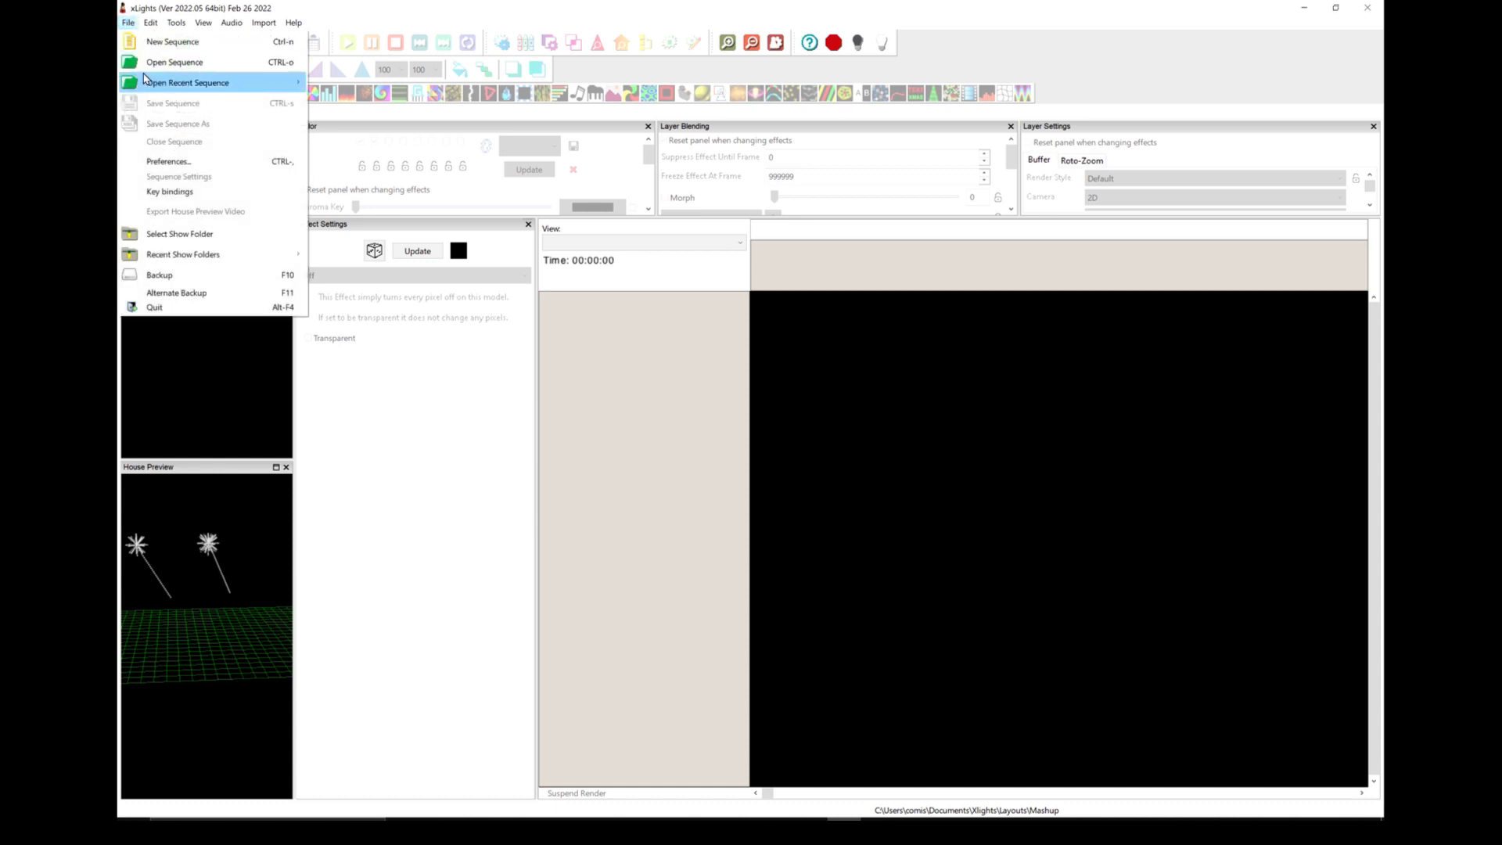
{"action": "left_click", "coordinate": [156, 61]}
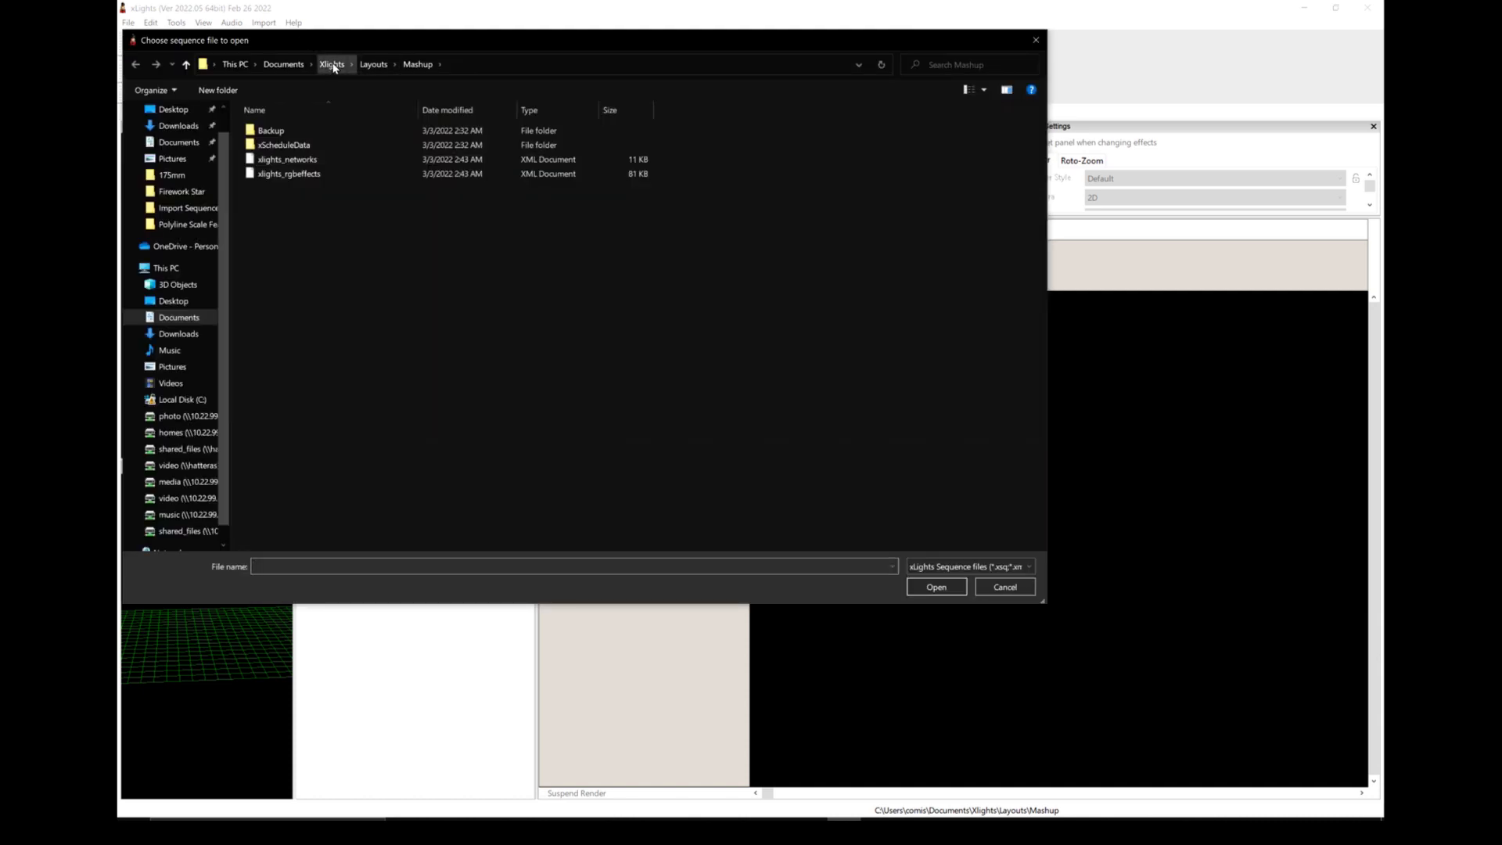
{"action": "left_click", "coordinate": [374, 64]}
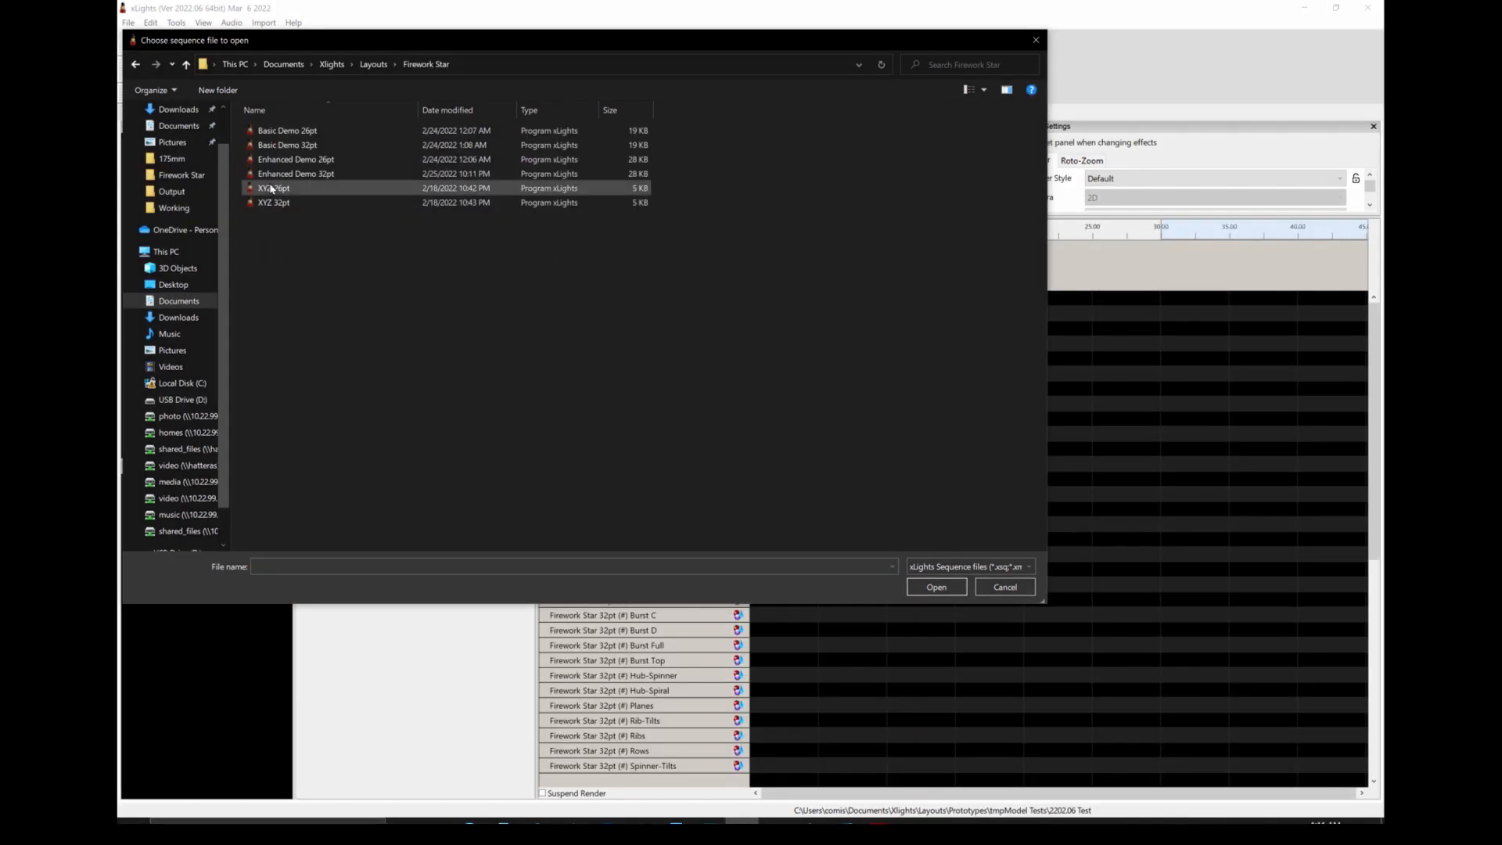
{"action": "left_click", "coordinate": [272, 189]}
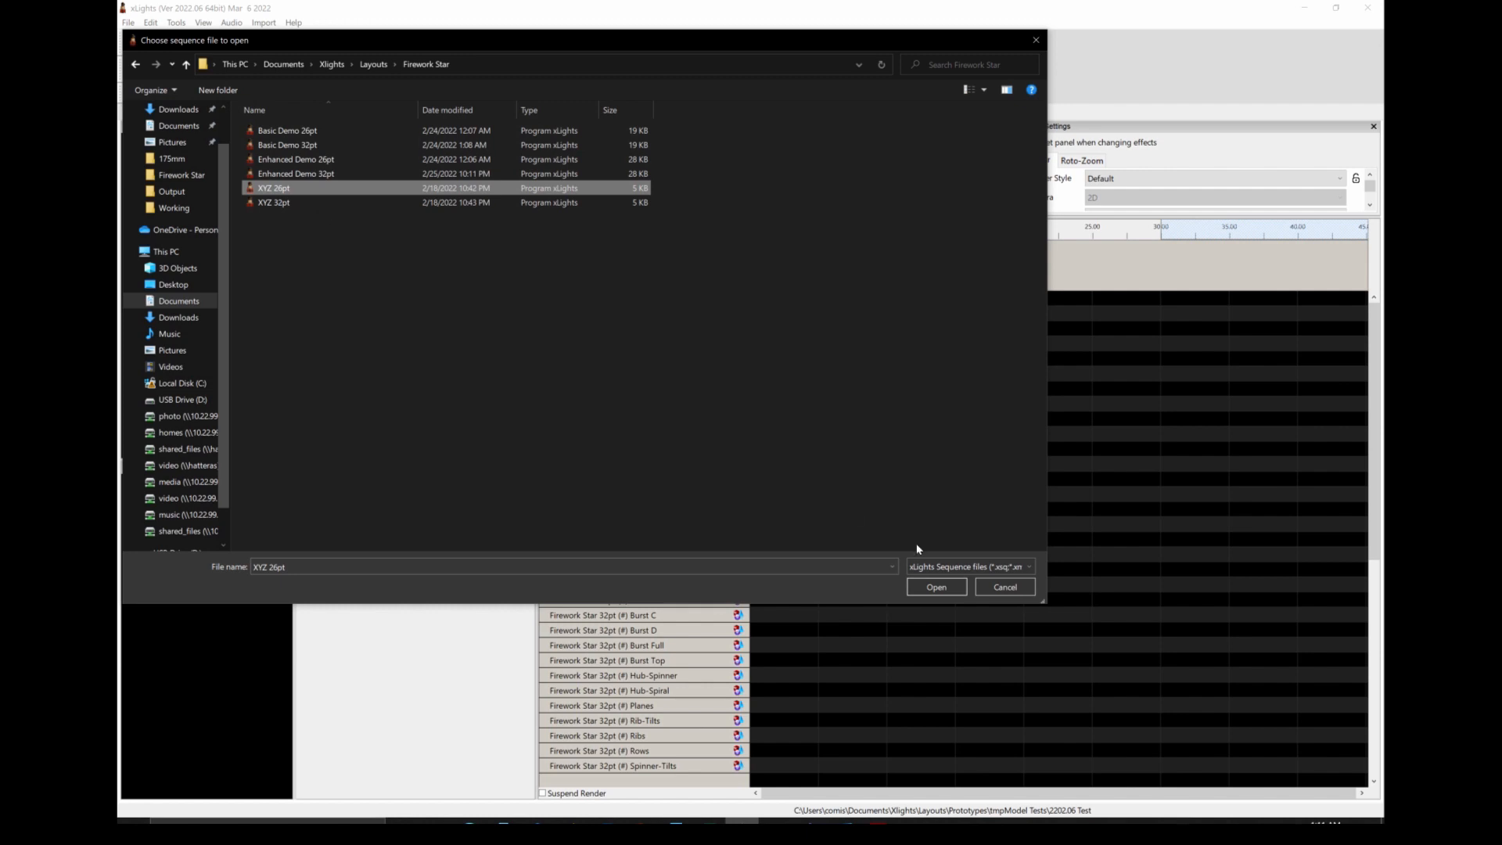
{"action": "left_click", "coordinate": [912, 583]}
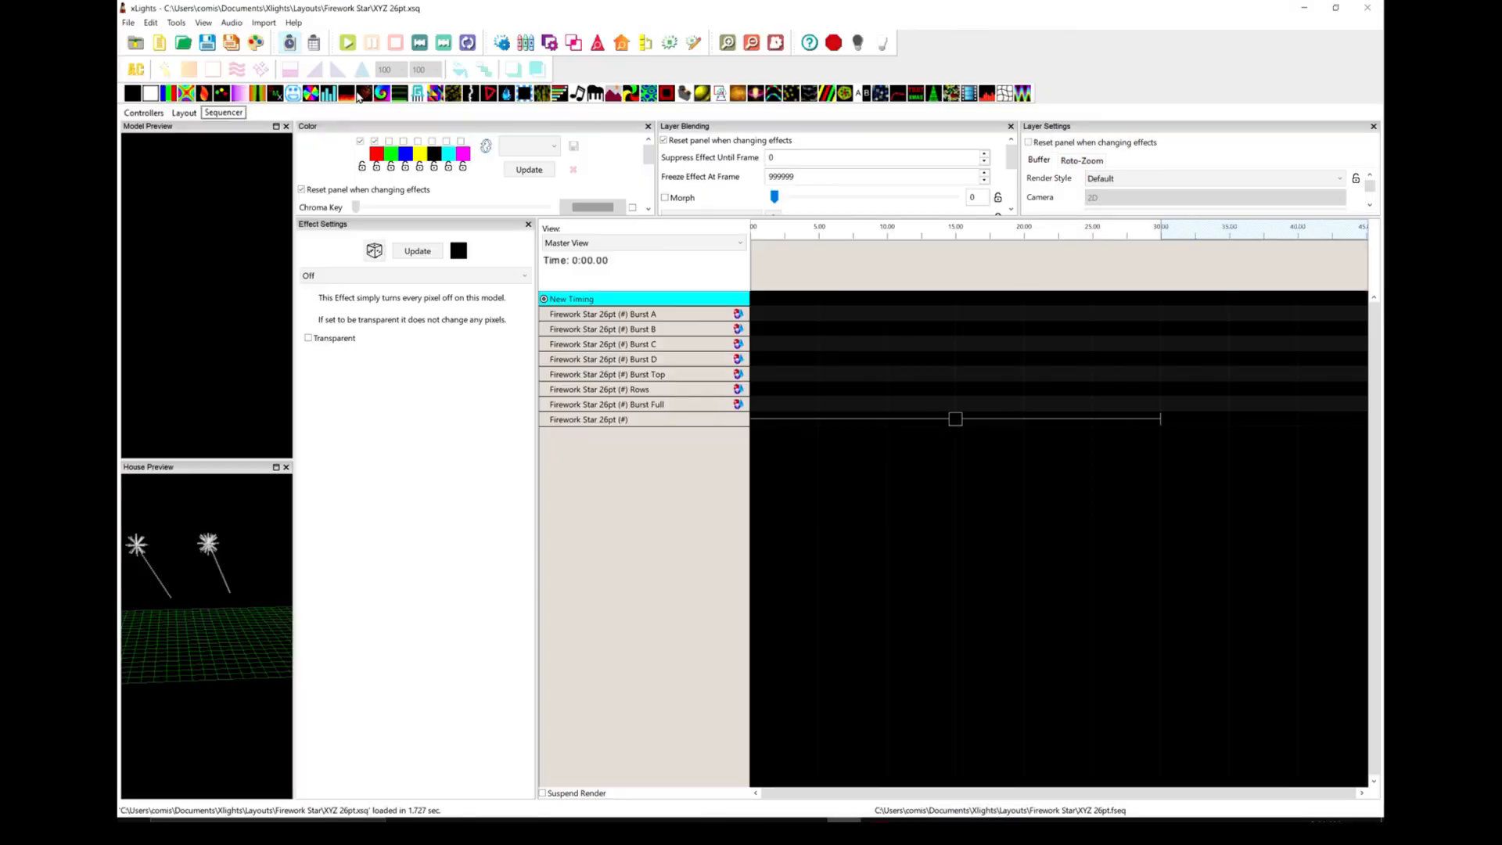
{"action": "left_click", "coordinate": [256, 44]}
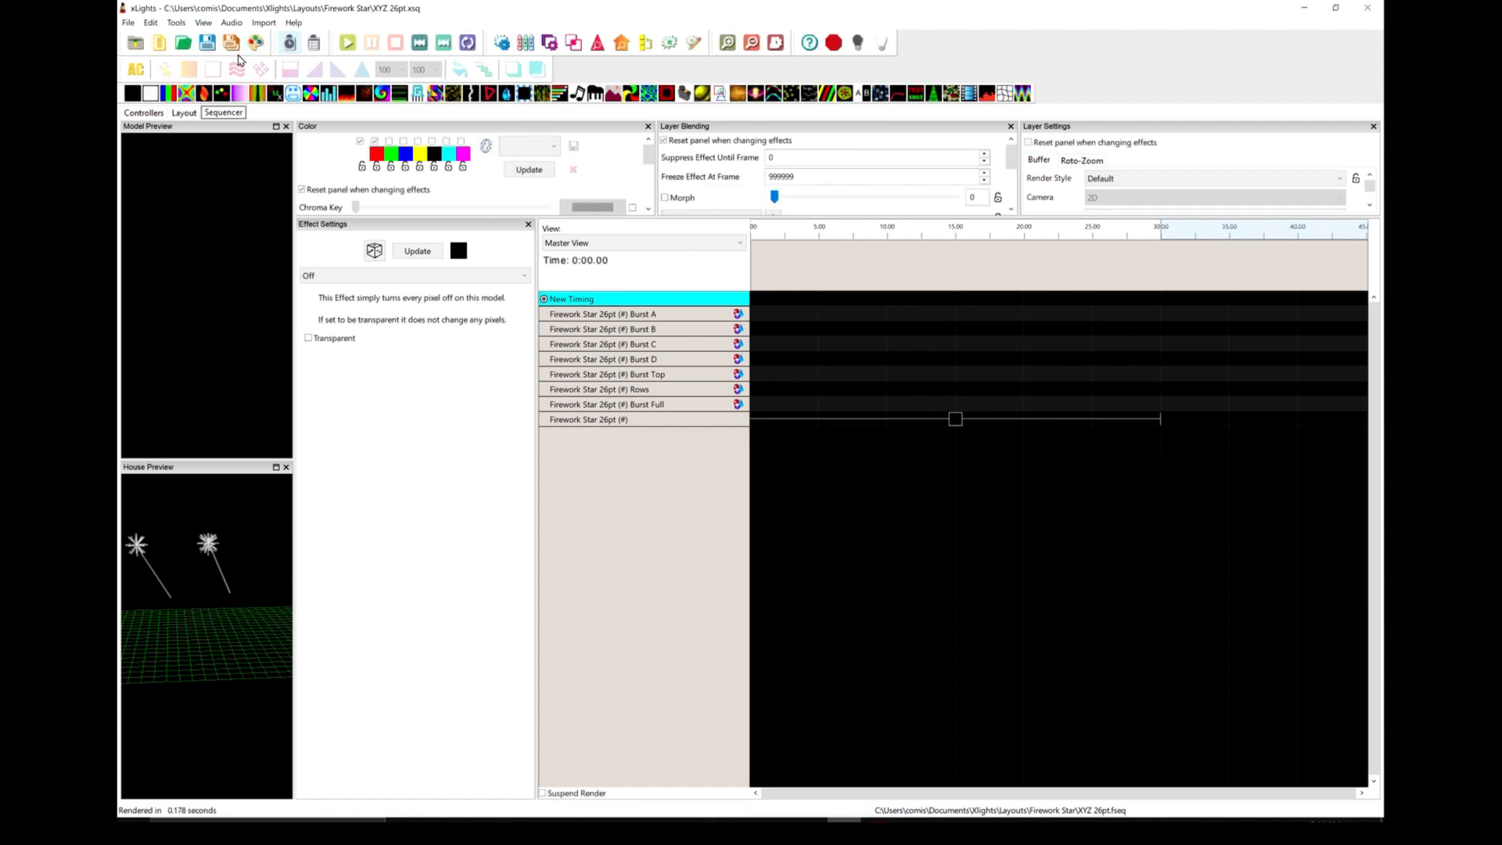
{"action": "left_click", "coordinate": [265, 23]}
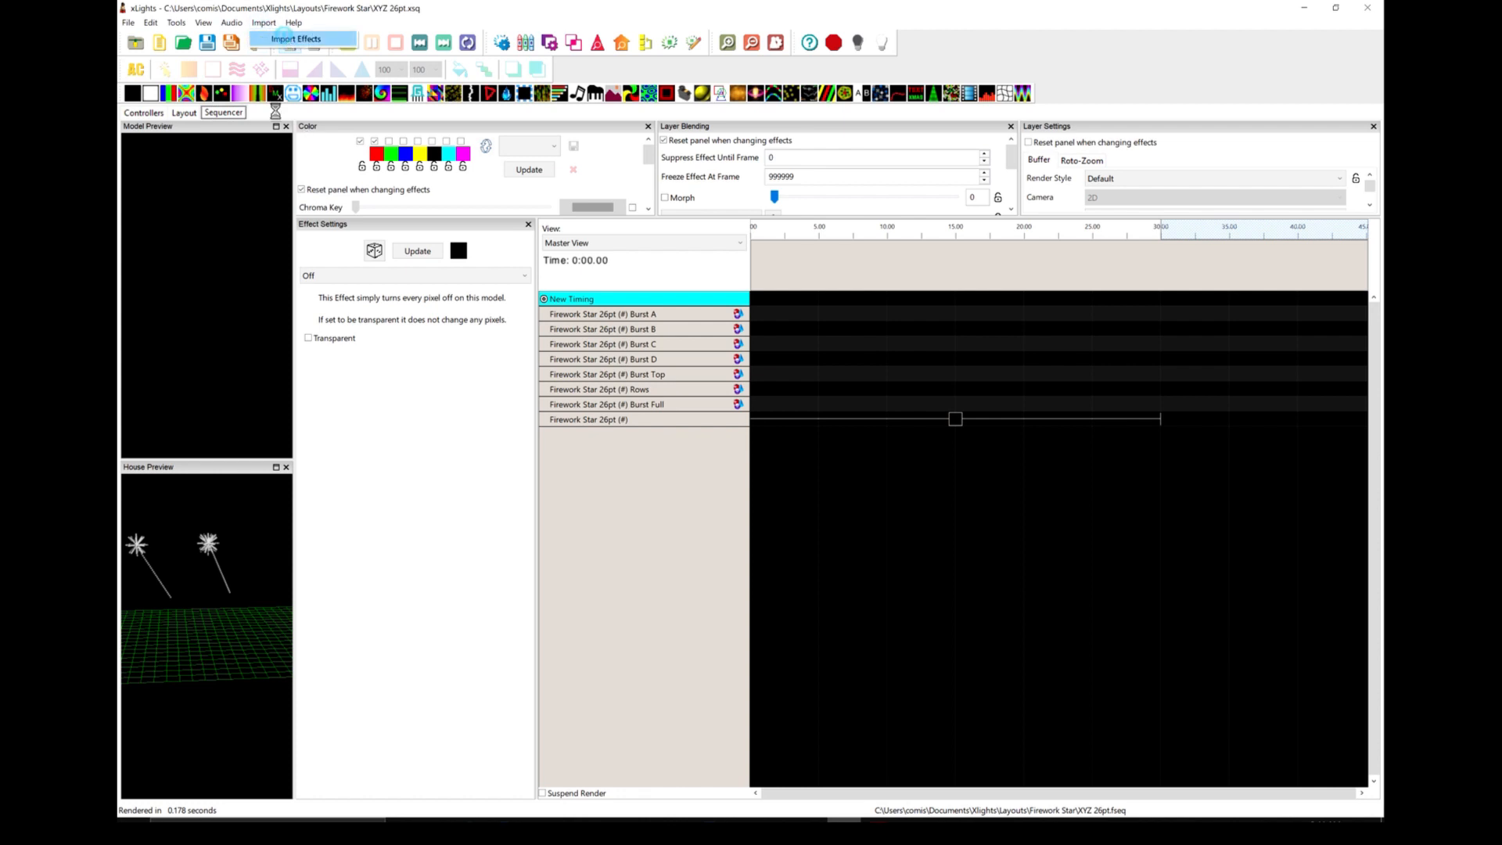
{"action": "left_click", "coordinate": [285, 41]}
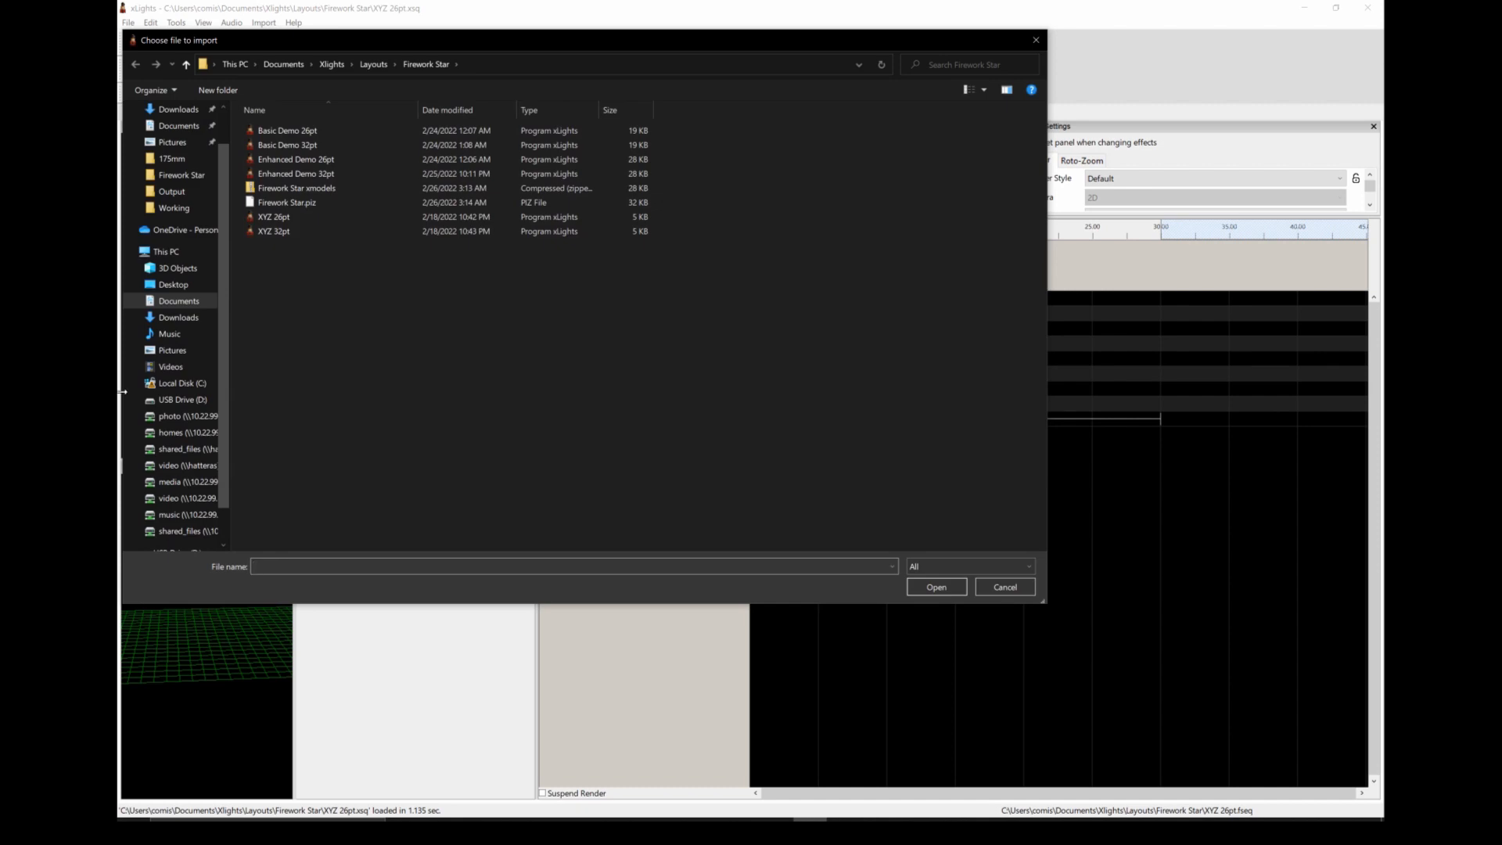
{"action": "left_click", "coordinate": [278, 231]}
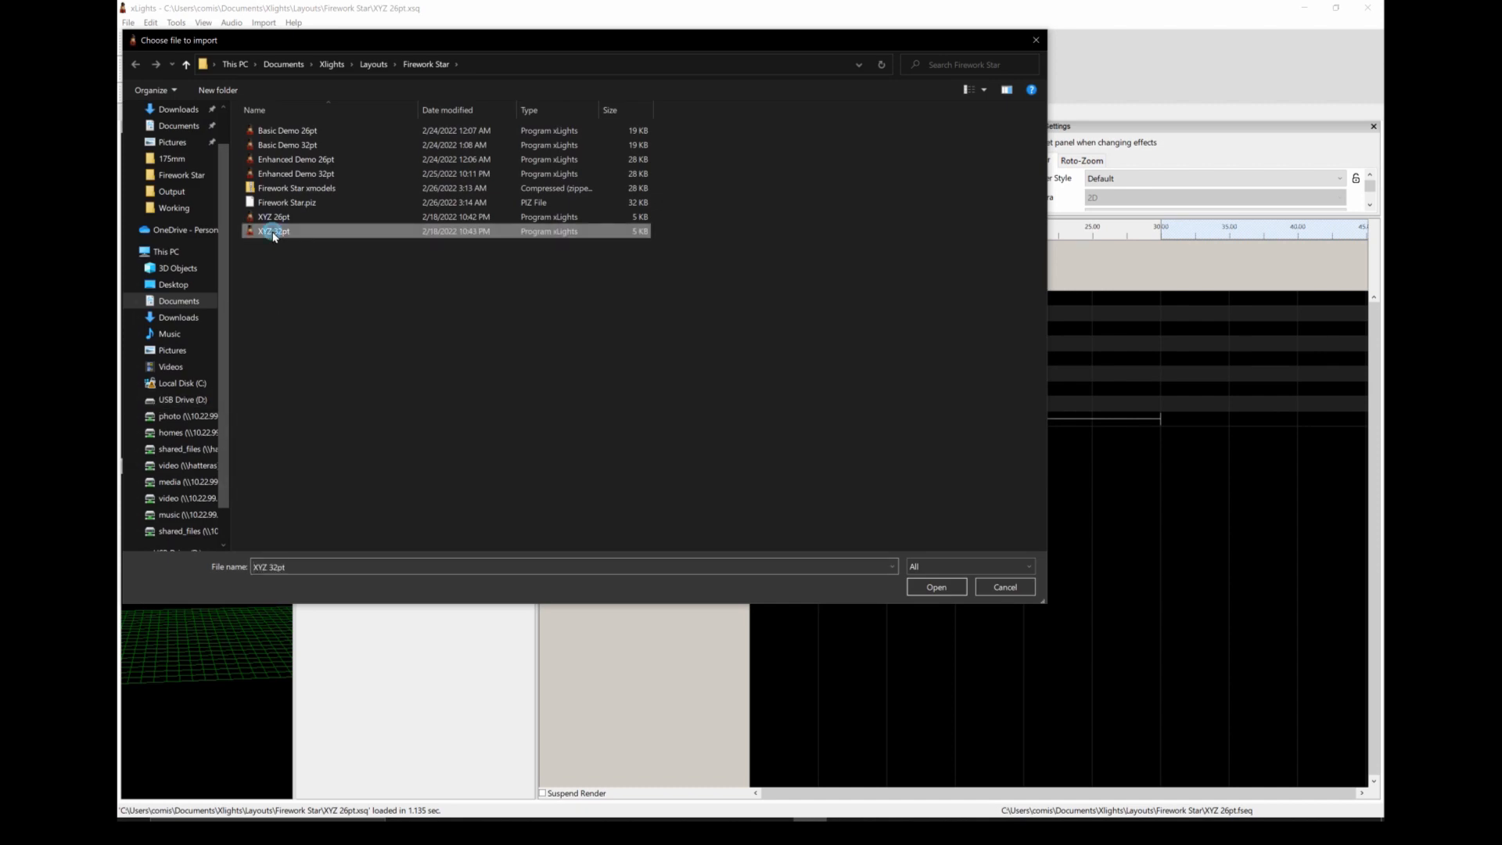
{"action": "left_click", "coordinate": [937, 588]}
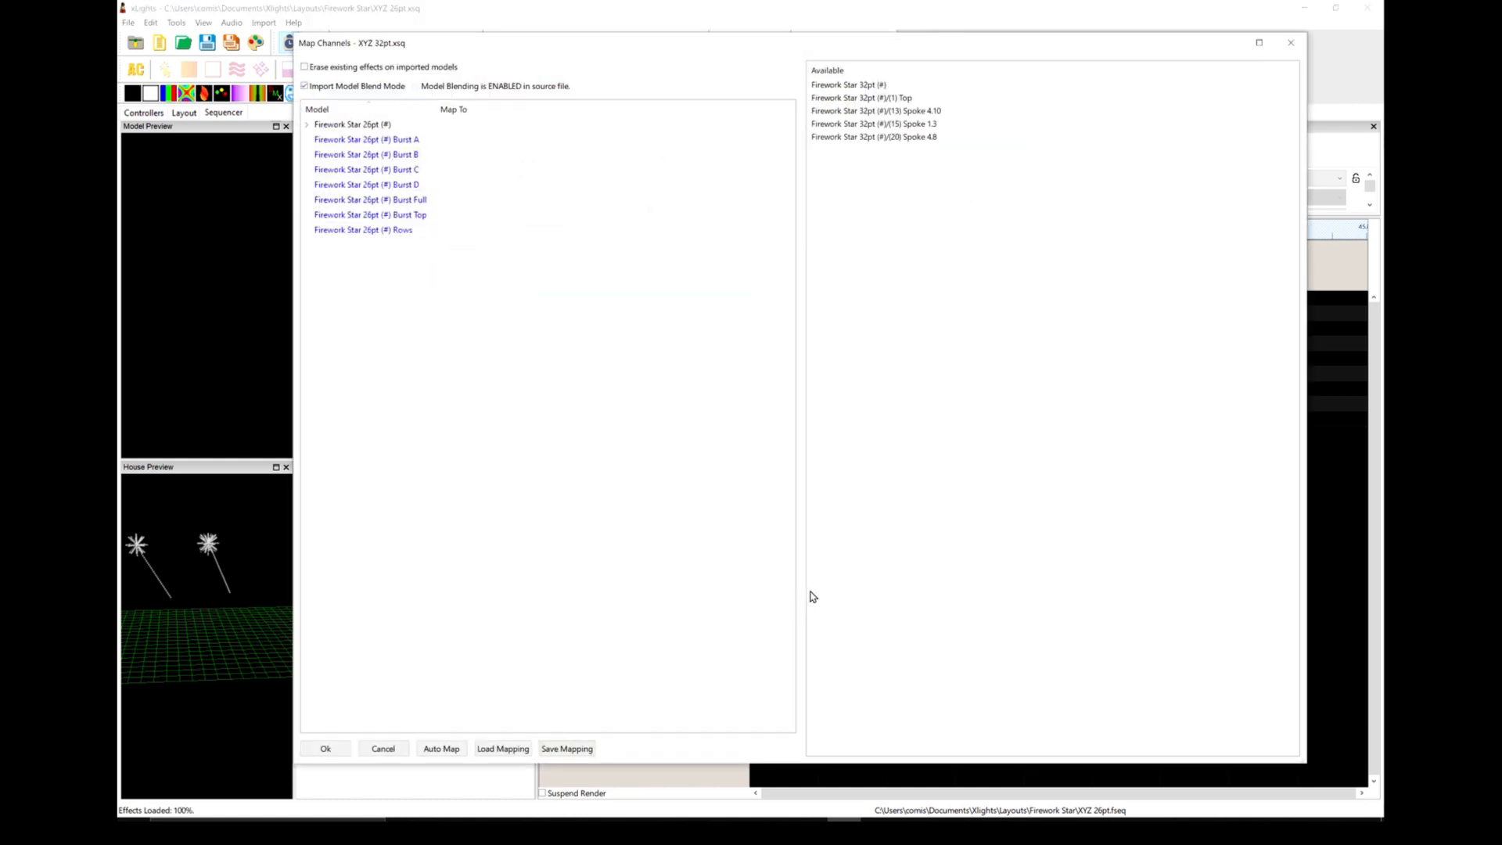
{"action": "left_click", "coordinate": [383, 749]}
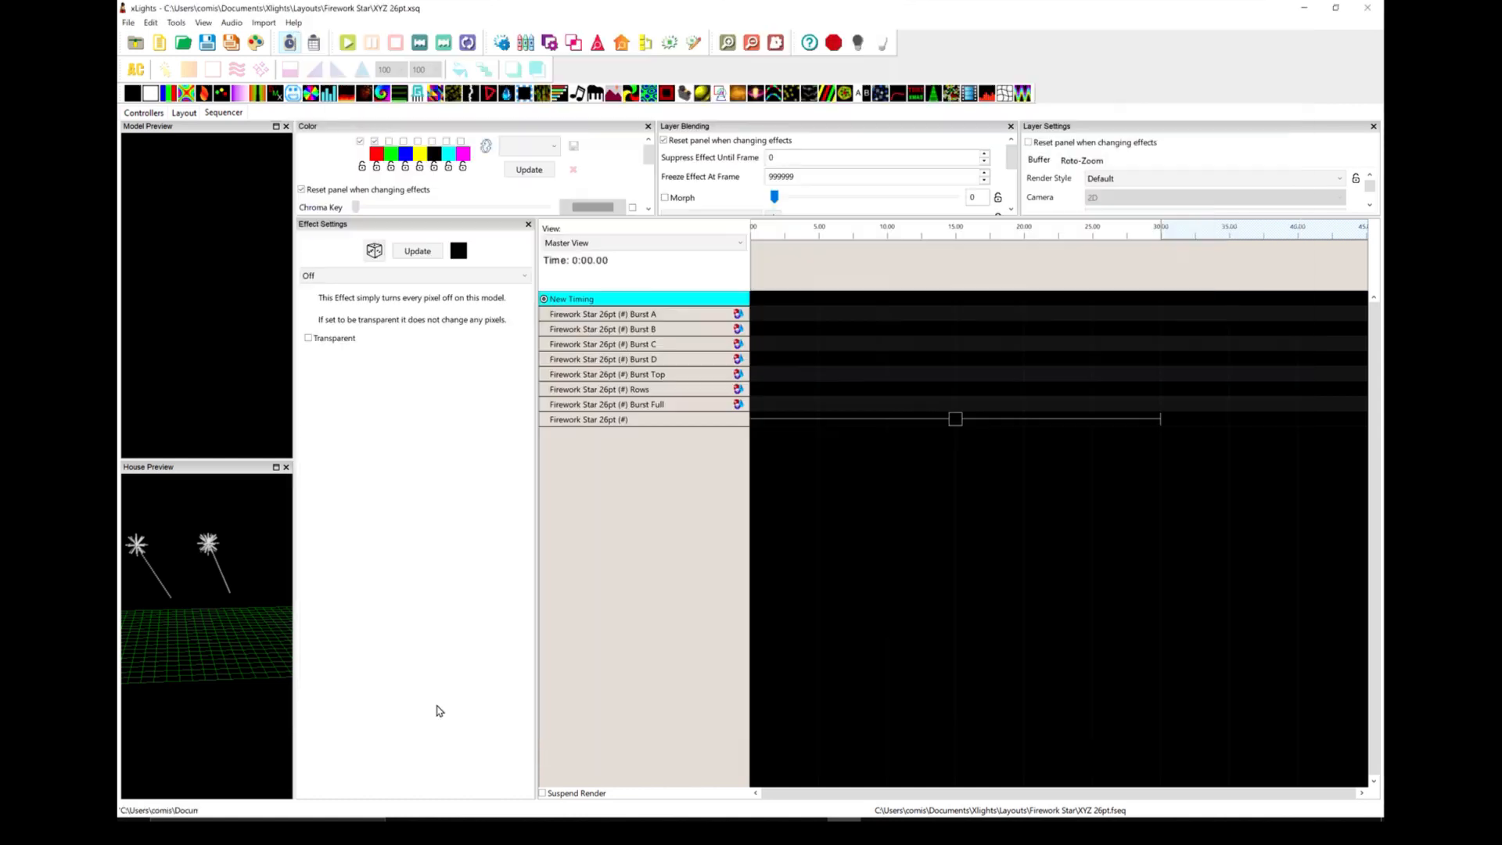
Add all available models and groups to the sequence's Master View through the display elements.
{"action": "right_click", "coordinate": [638, 421]}
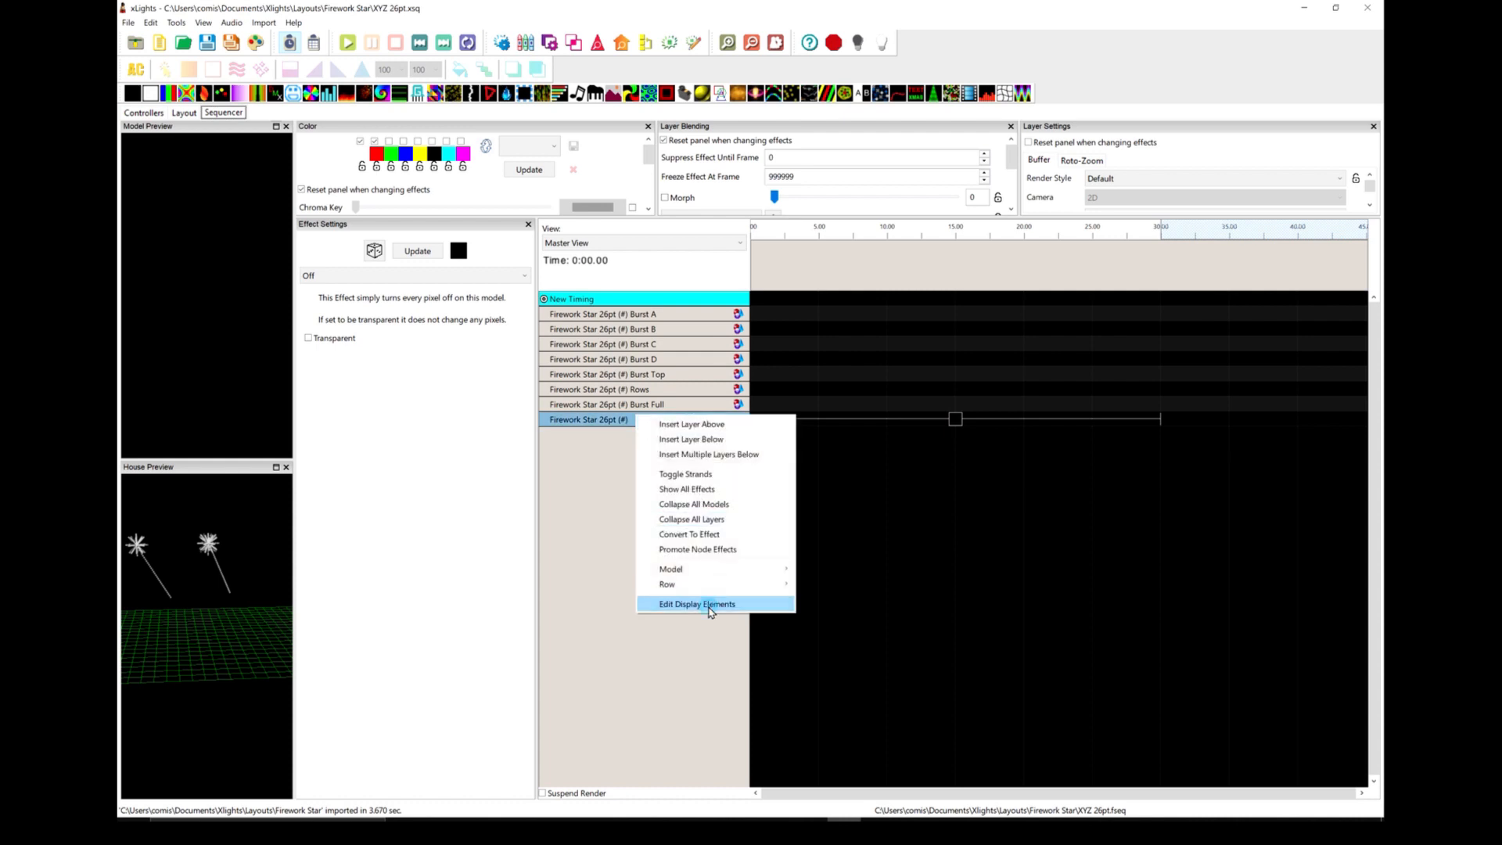
{"action": "left_click", "coordinate": [709, 608]}
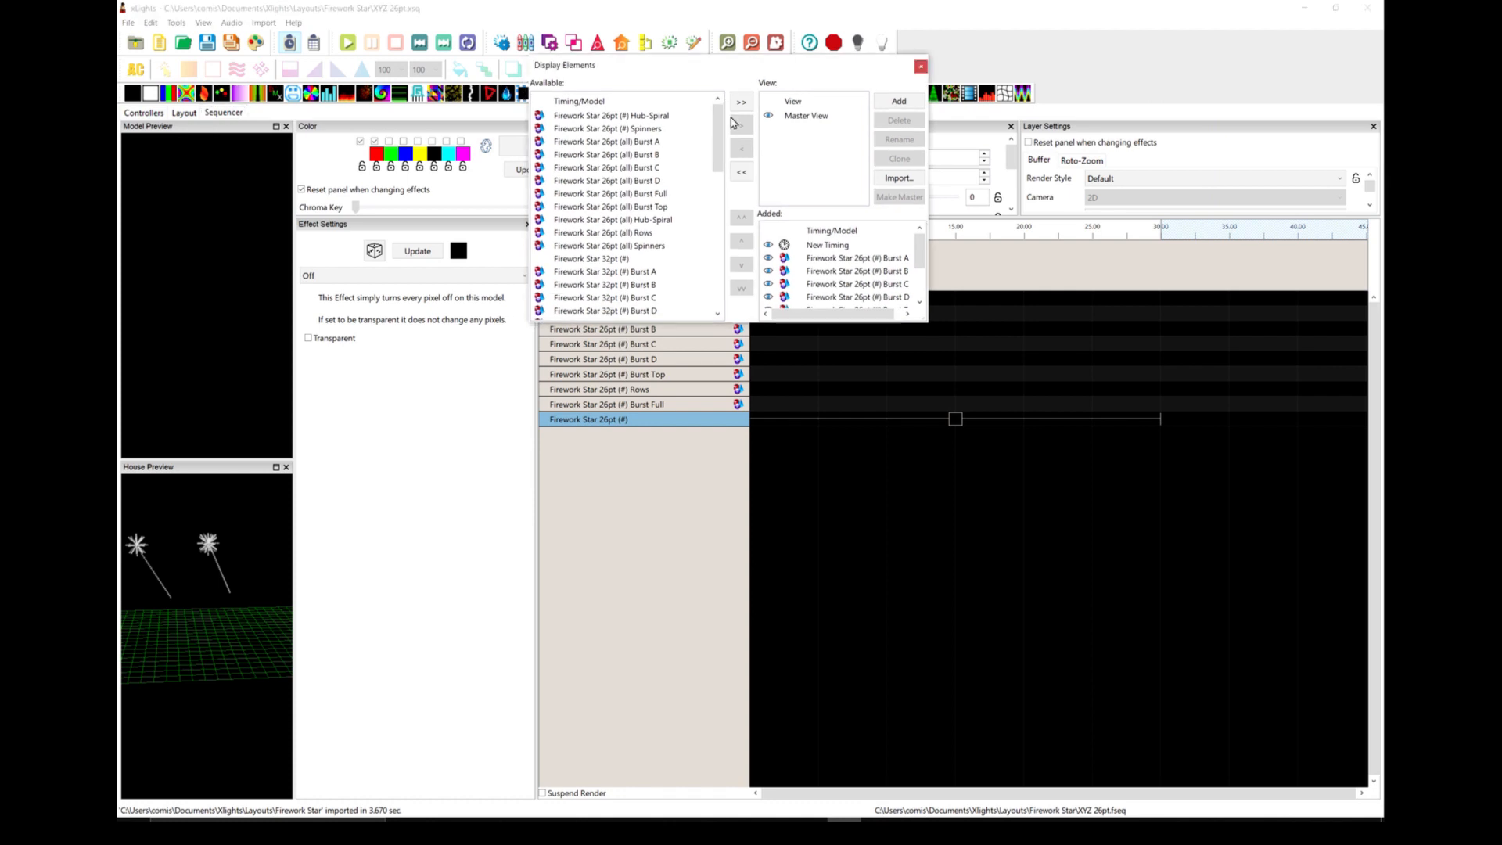
{"action": "left_click", "coordinate": [742, 103]}
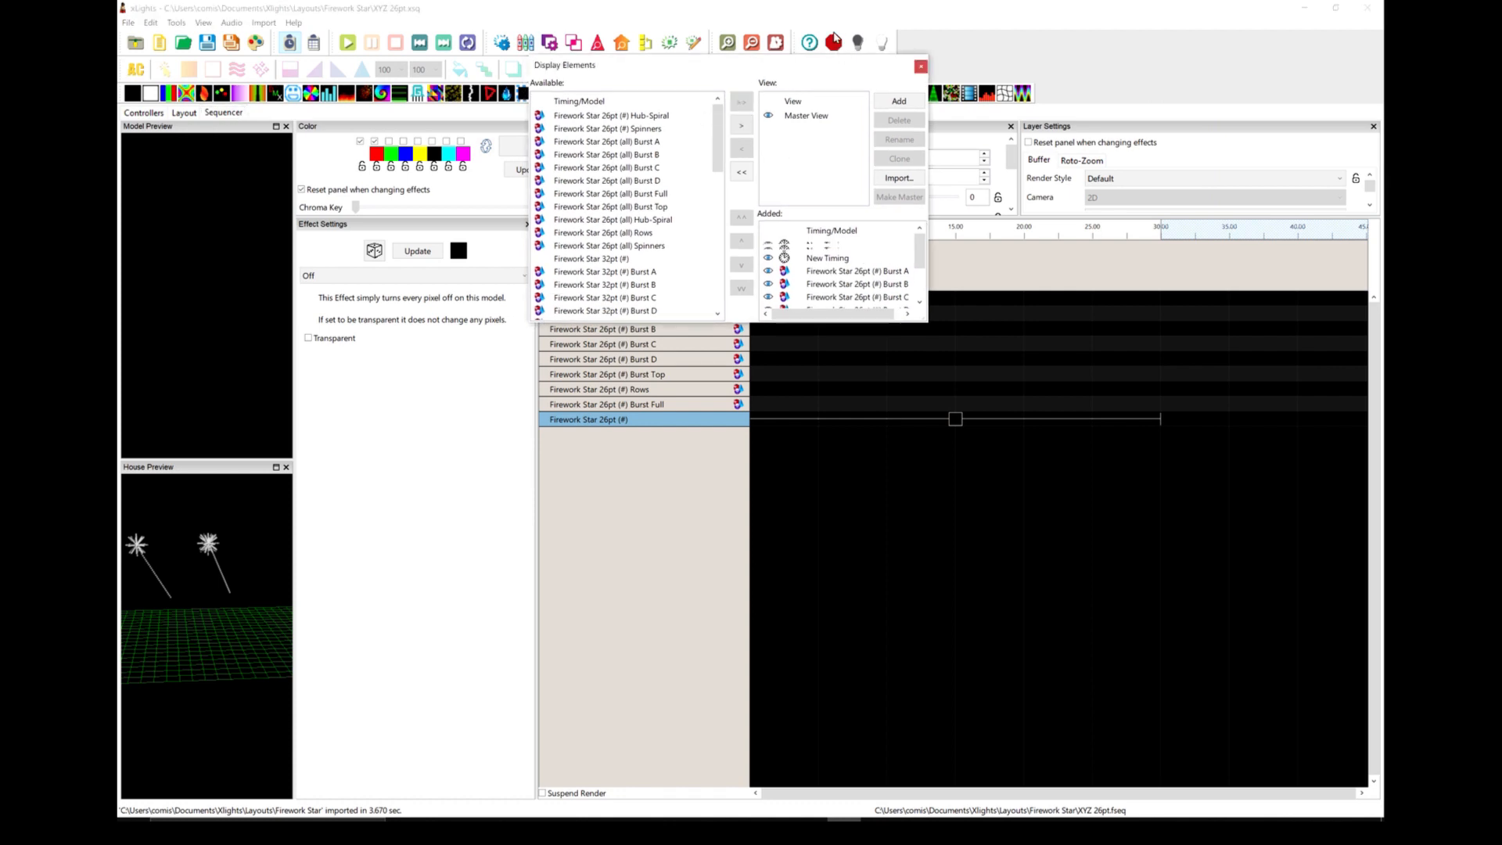
{"action": "left_click", "coordinate": [921, 66]}
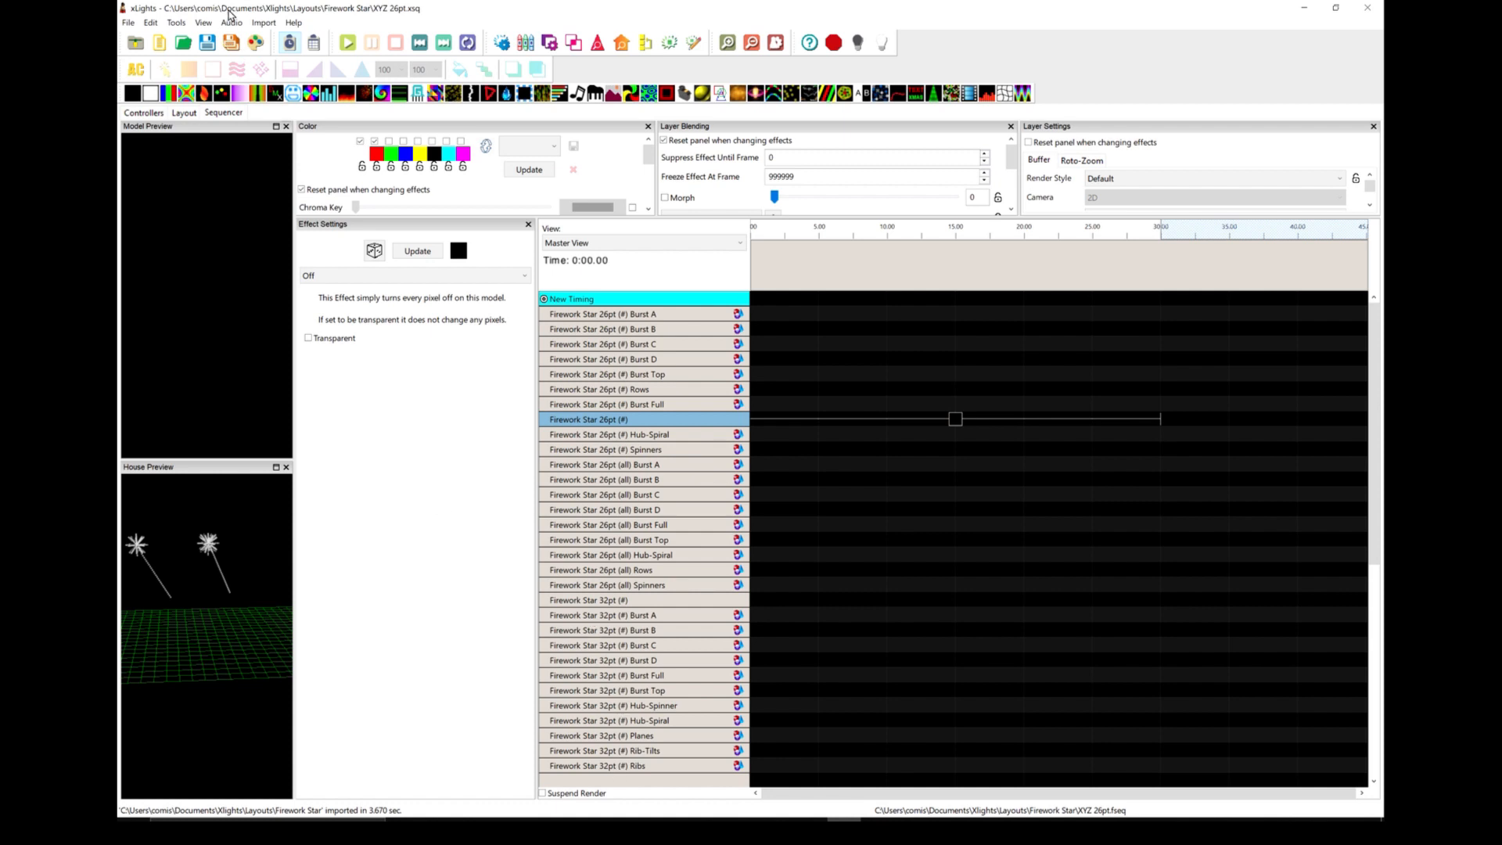
Import the effects of the XYZ 32pt sequence, auto-mapping them to the matching Firework Star 32pt (#) model.
{"action": "left_click", "coordinate": [264, 24]}
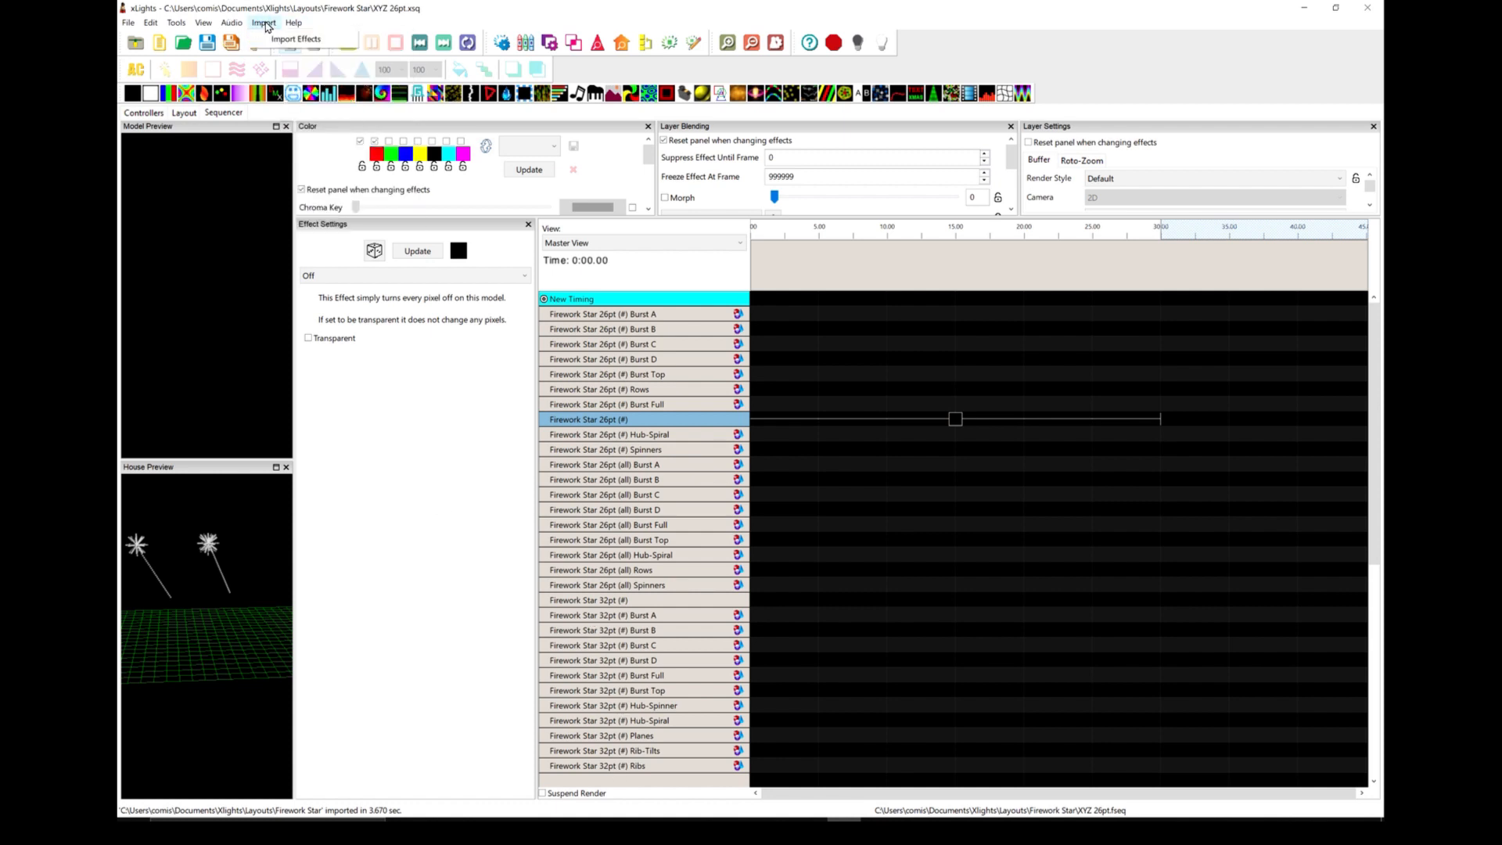
{"action": "left_click", "coordinate": [273, 41]}
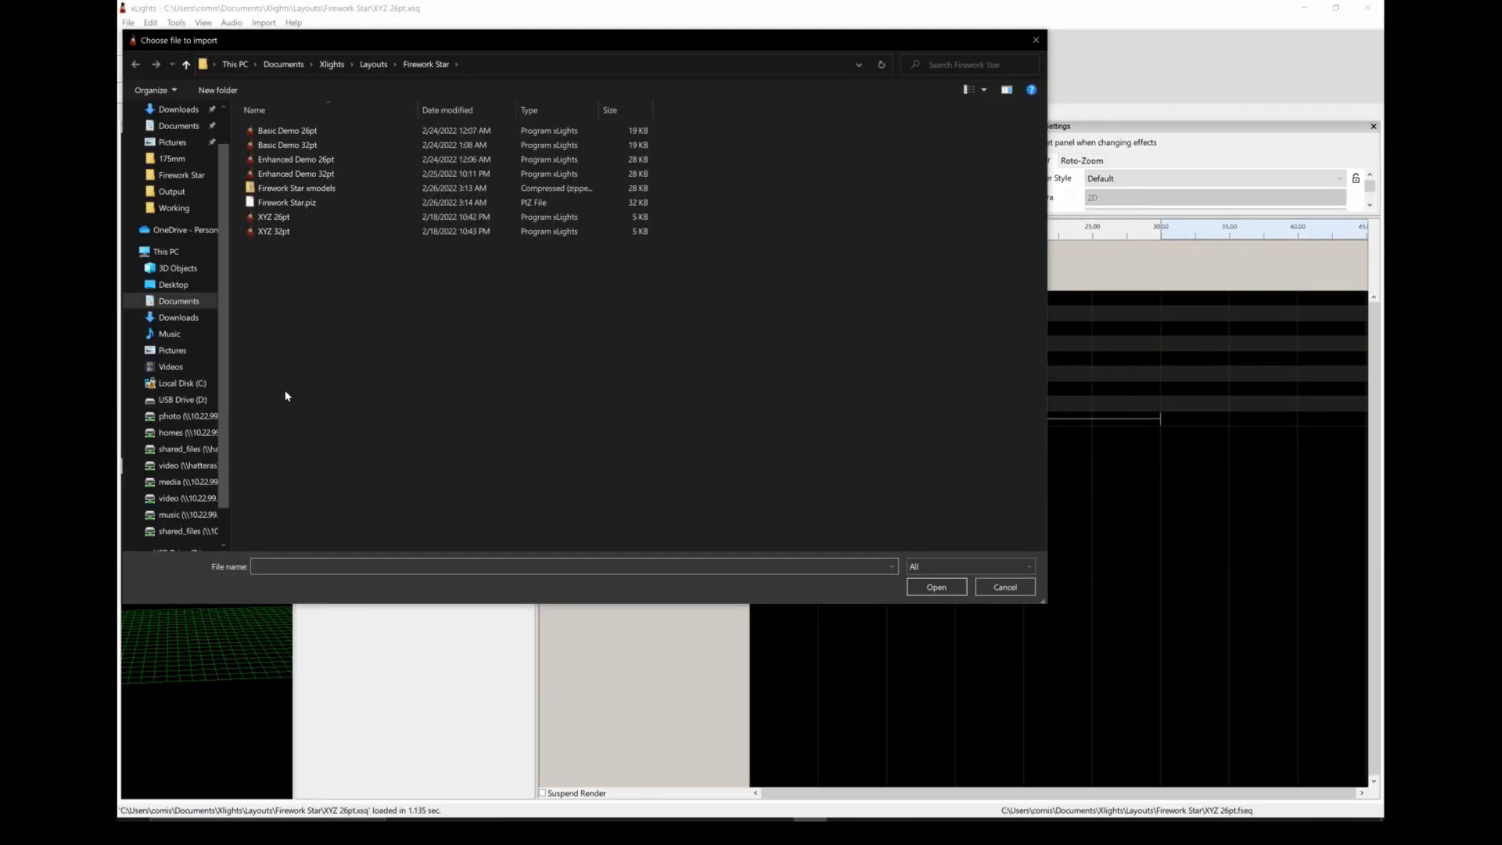
{"action": "left_click", "coordinate": [274, 231]}
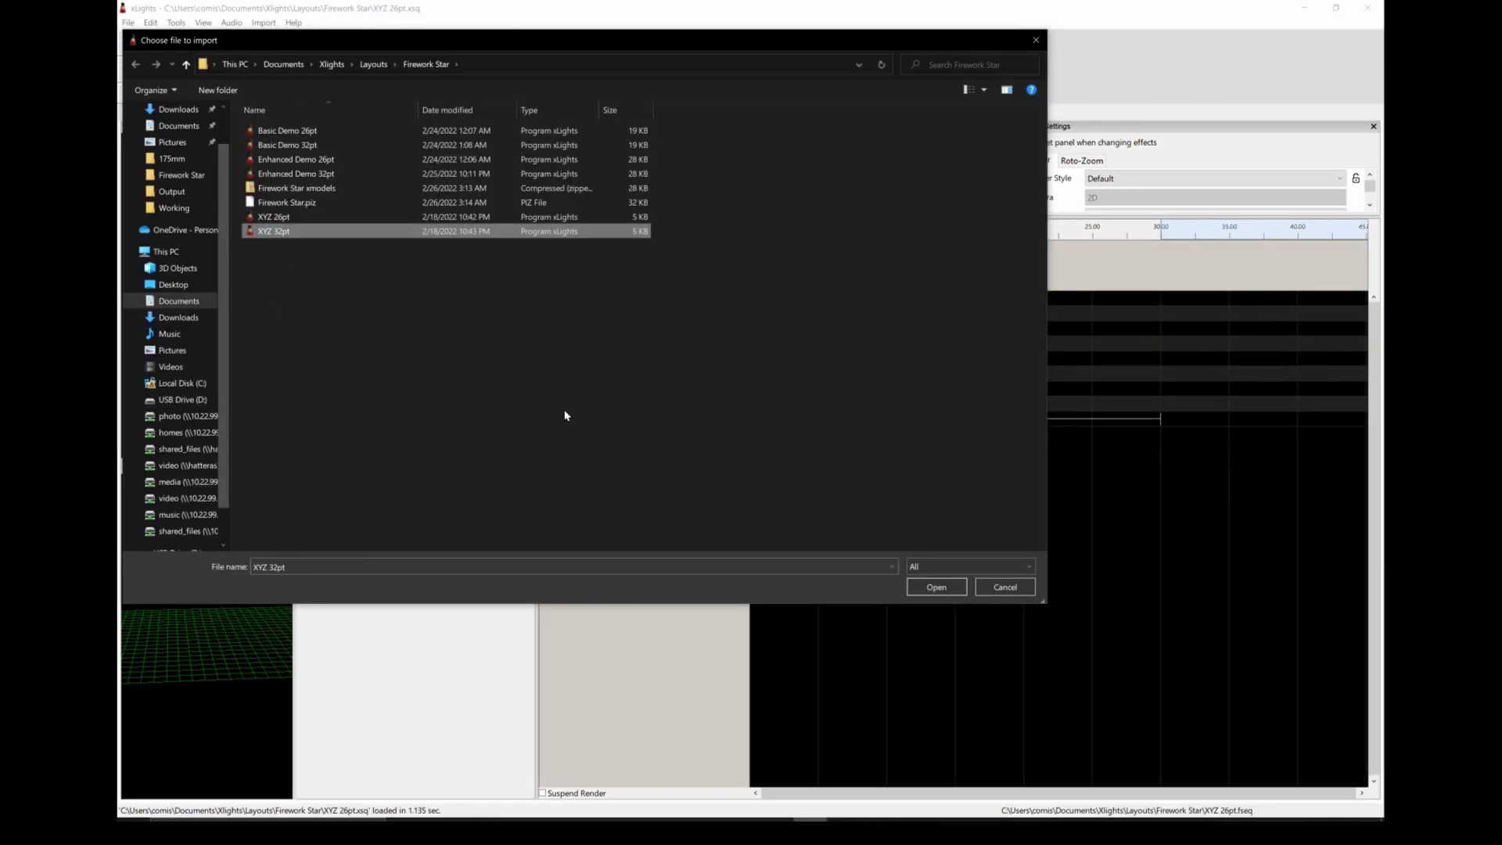
{"action": "left_click", "coordinate": [936, 588]}
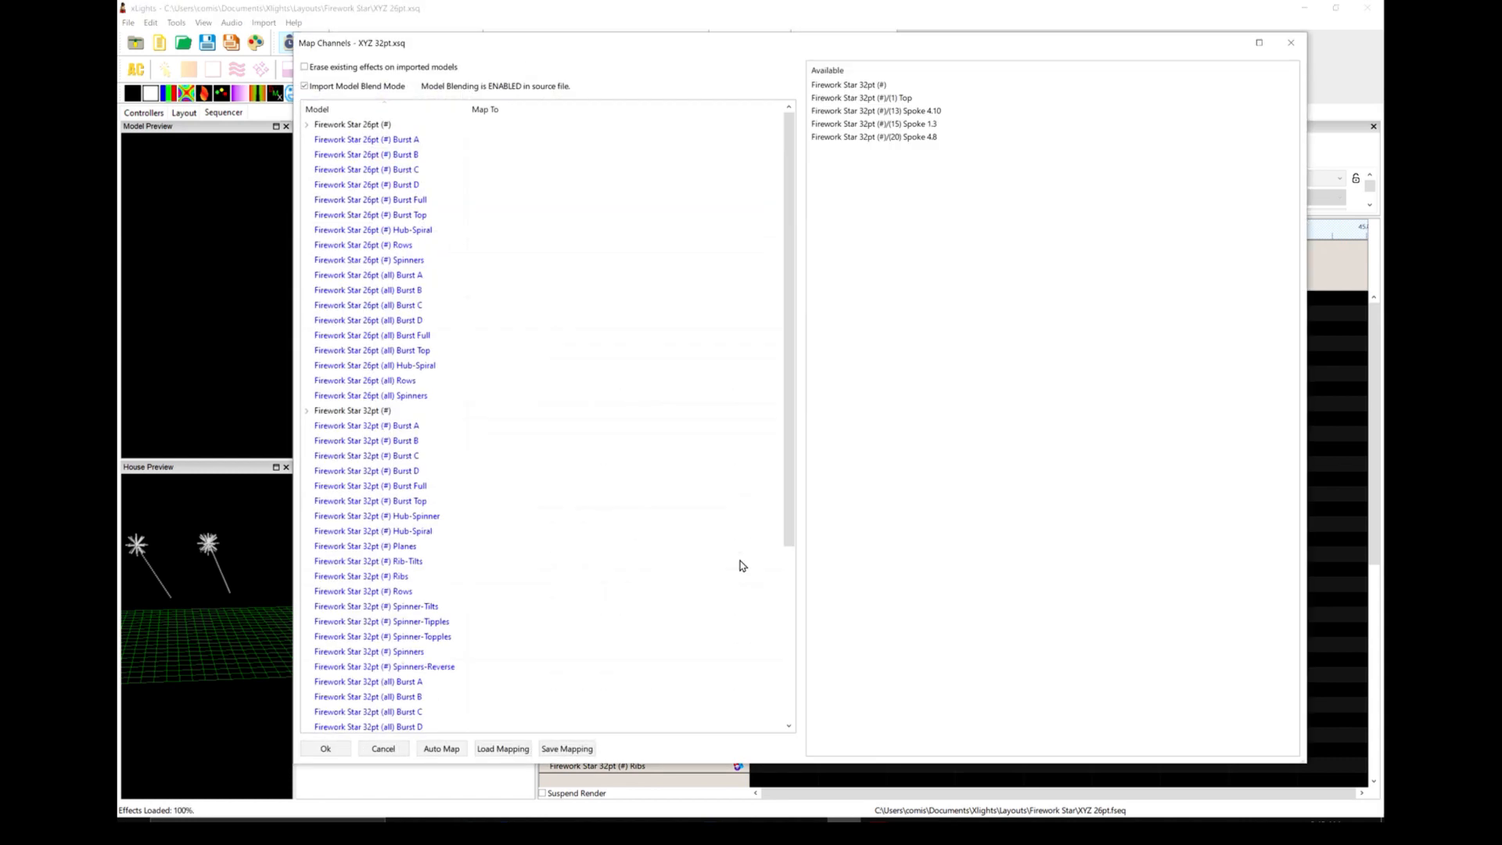
{"action": "left_click", "coordinate": [441, 750]}
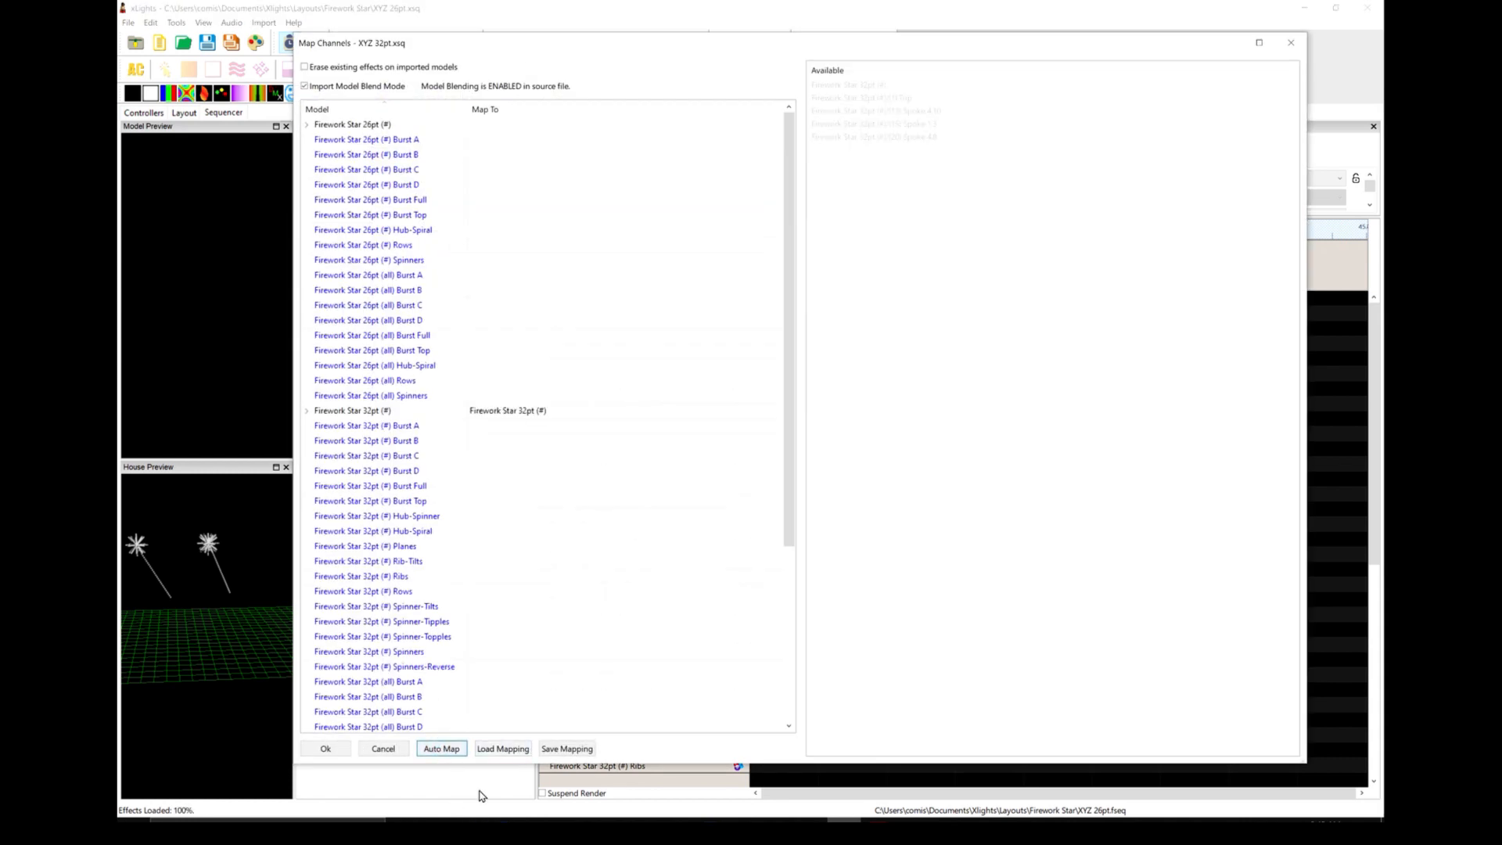
{"action": "left_click", "coordinate": [329, 750]}
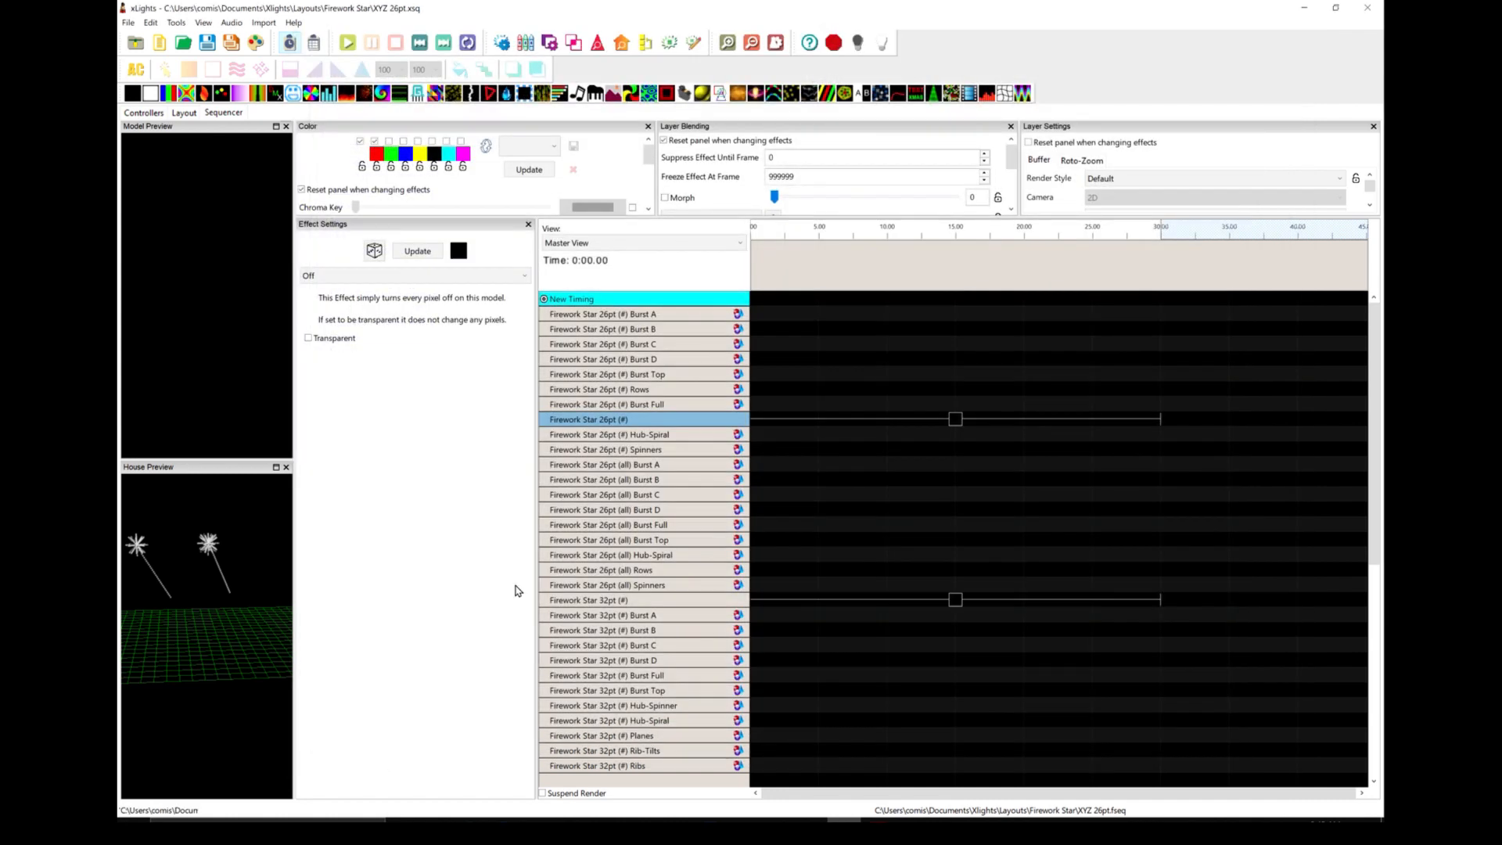
Render the combined 26pt and 32pt sequence and enable output to the lights.
{"action": "left_click", "coordinate": [255, 44]}
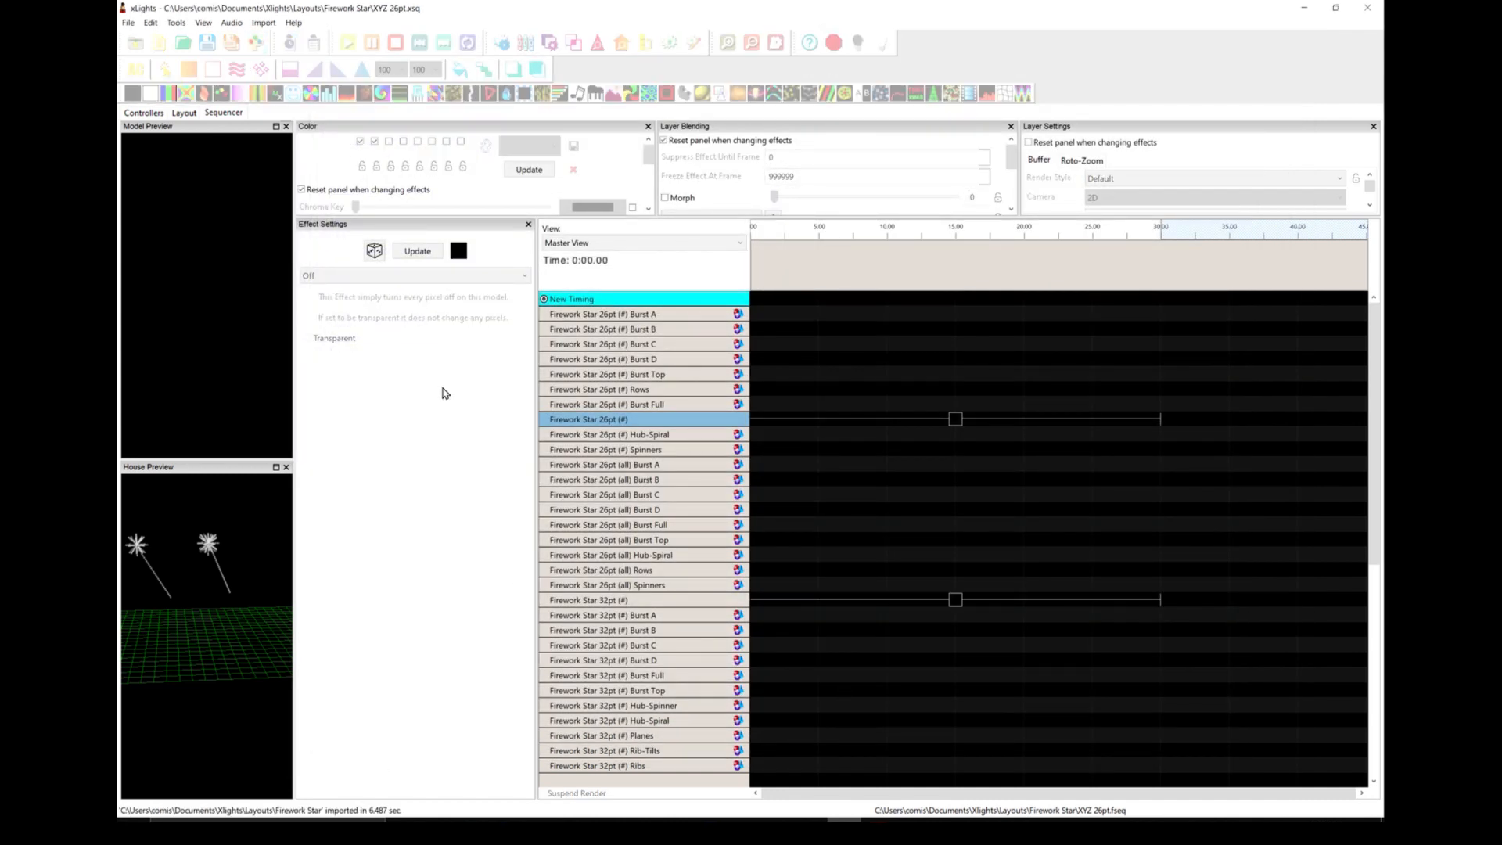
{"action": "left_click", "coordinate": [882, 45]}
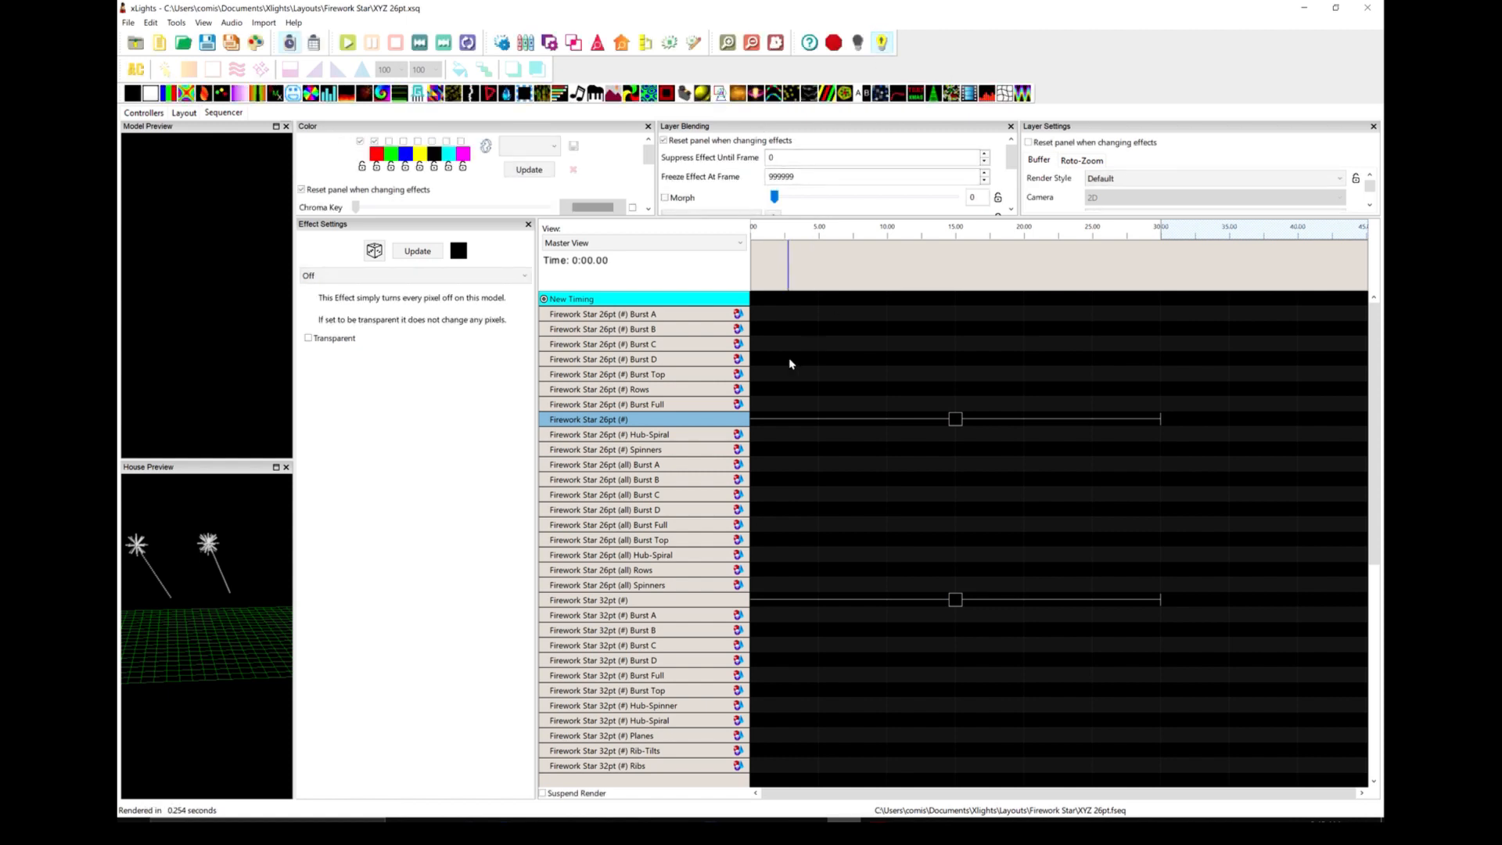